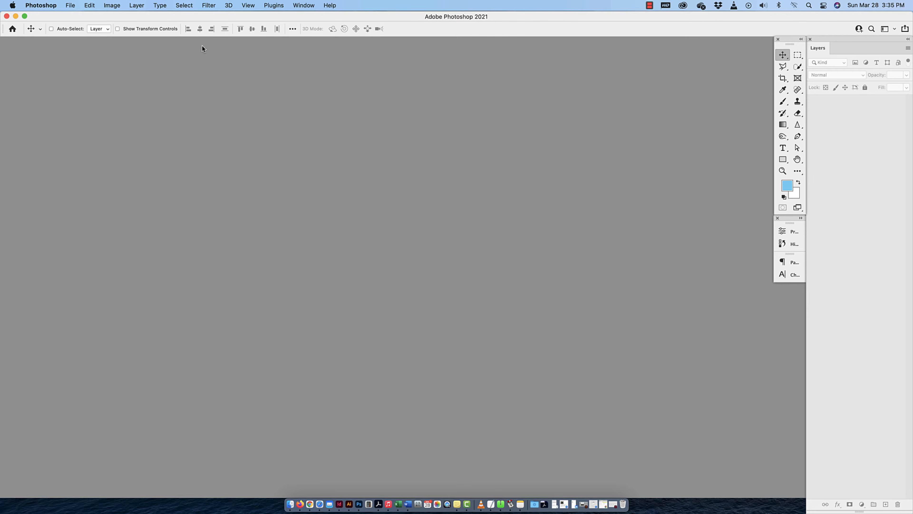
Create a new 8.5 x 11 inch document in RGB Color and check its document properties
{"action": "left_click", "coordinate": [71, 6]}
{"action": "left_click", "coordinate": [77, 17]}
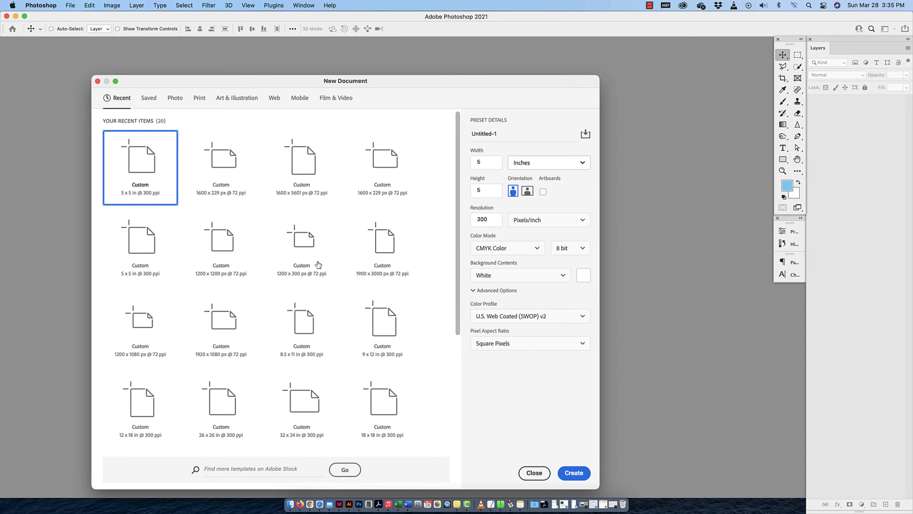
{"action": "left_click", "coordinate": [538, 163]}
{"action": "double_click", "coordinate": [498, 163]}
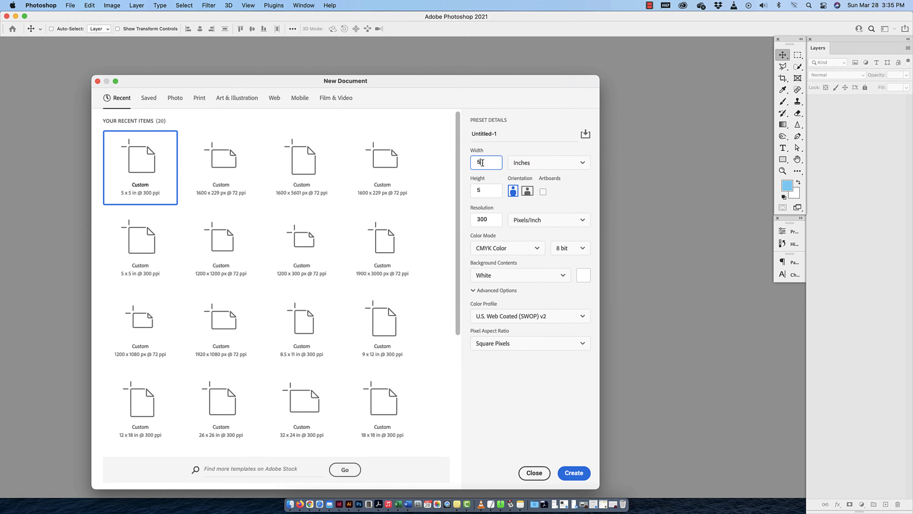
{"action": "type", "text": "8.5"}
{"action": "double_click", "coordinate": [473, 190]}
{"action": "type", "text": "11"}
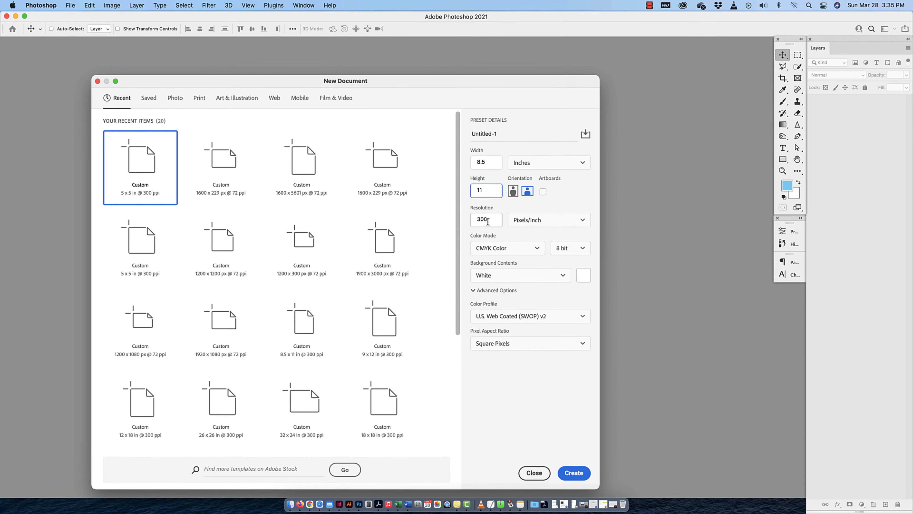
{"action": "left_click", "coordinate": [498, 248]}
{"action": "left_click", "coordinate": [494, 301]}
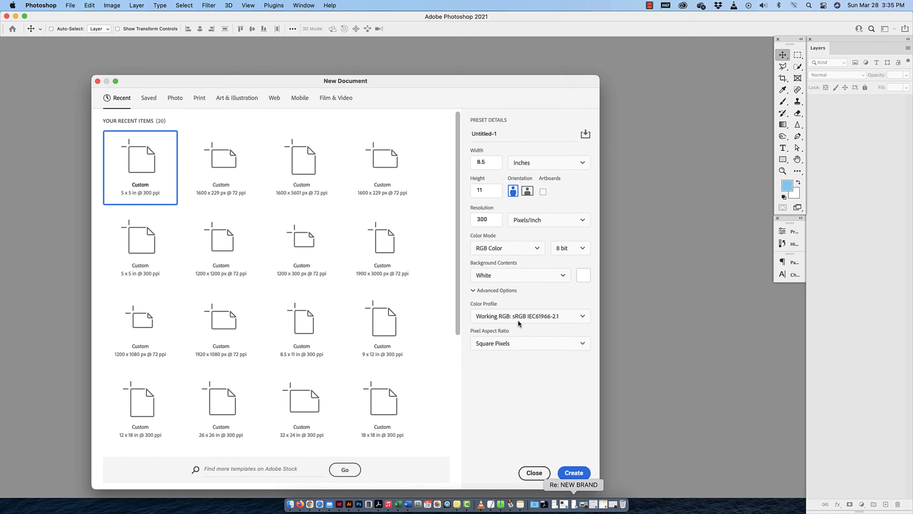
{"action": "left_click", "coordinate": [574, 474]}
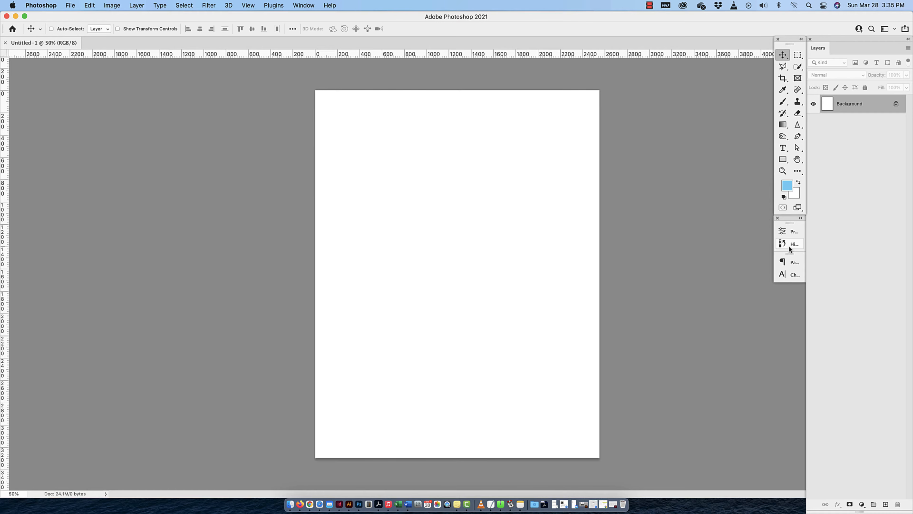
{"action": "left_click", "coordinate": [787, 230]}
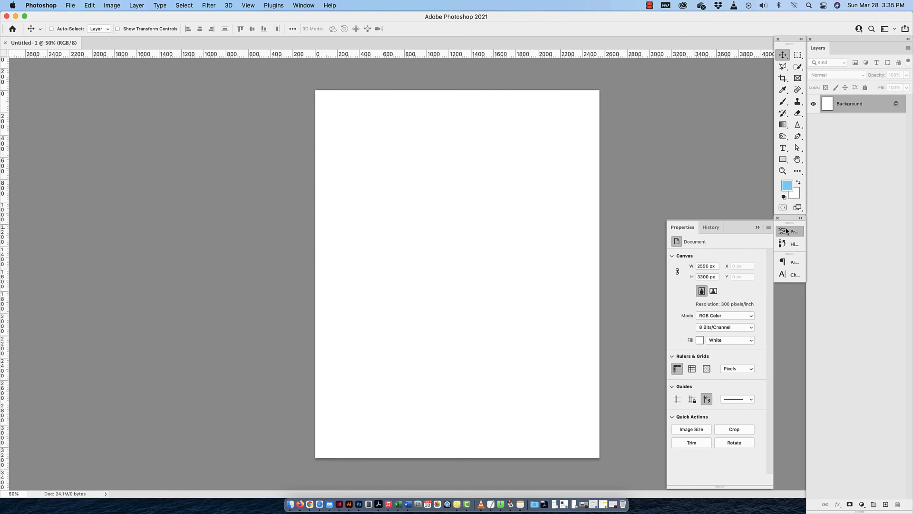
{"action": "left_click", "coordinate": [786, 231]}
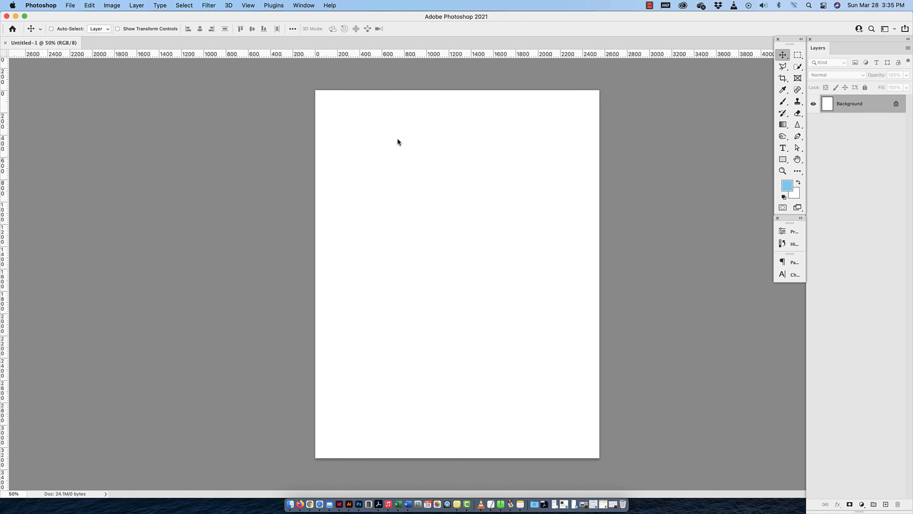
Show the Brushes panel, shorten it and place it beside the toolbox over the canvas edge
{"action": "left_click", "coordinate": [308, 6]}
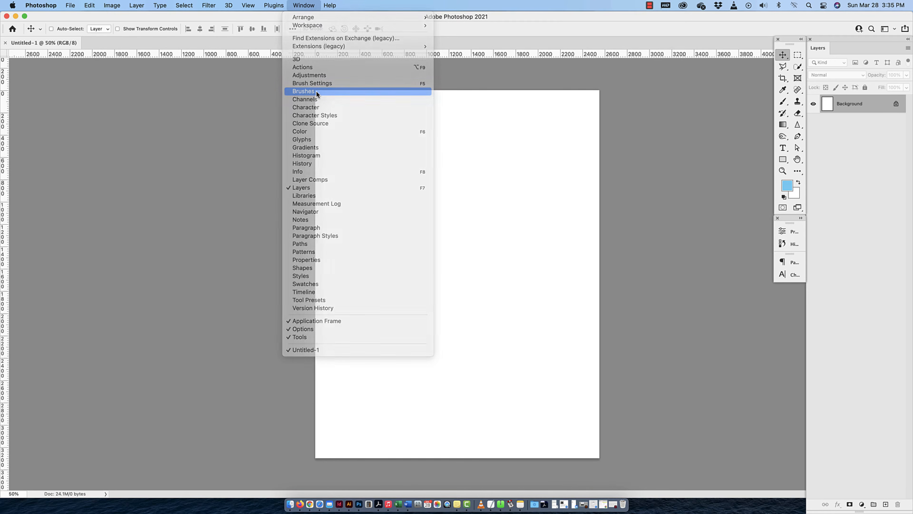
{"action": "left_click", "coordinate": [316, 92]}
{"action": "left_click_drag", "start_coordinate": [837, 64], "coordinate": [581, 55]}
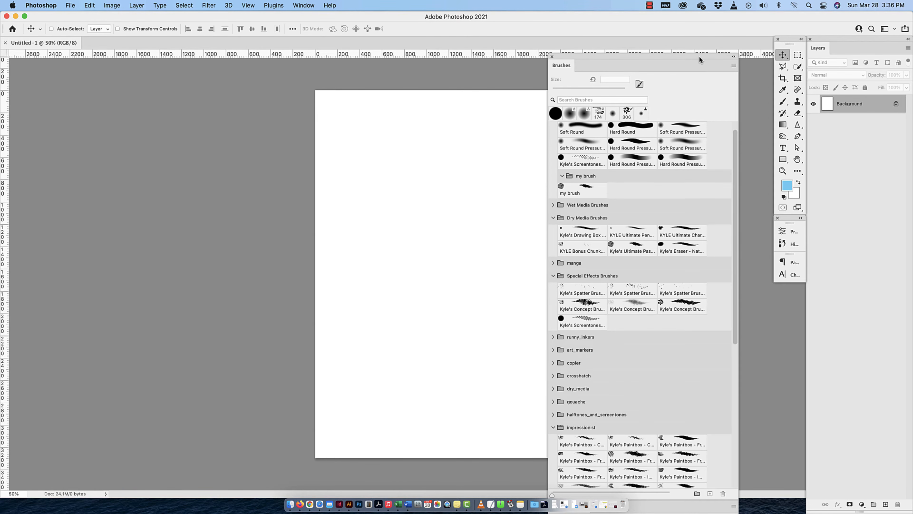
{"action": "left_click_drag", "start_coordinate": [699, 57], "coordinate": [719, 28]}
{"action": "left_click_drag", "start_coordinate": [663, 483], "coordinate": [667, 338]}
{"action": "left_click_drag", "start_coordinate": [668, 40], "coordinate": [681, 61]}
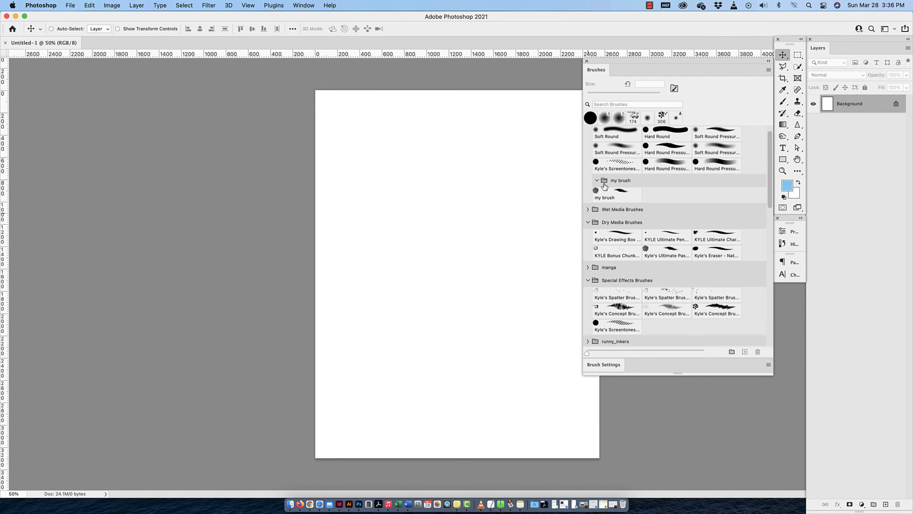
Collapse the Dry Media, Special Effects and impressionist brush groups, and lengthen the Brushes panel
{"action": "left_click", "coordinate": [588, 209]}
{"action": "left_click", "coordinate": [588, 209]}
{"action": "left_click", "coordinate": [588, 222]}
{"action": "left_click", "coordinate": [587, 248]}
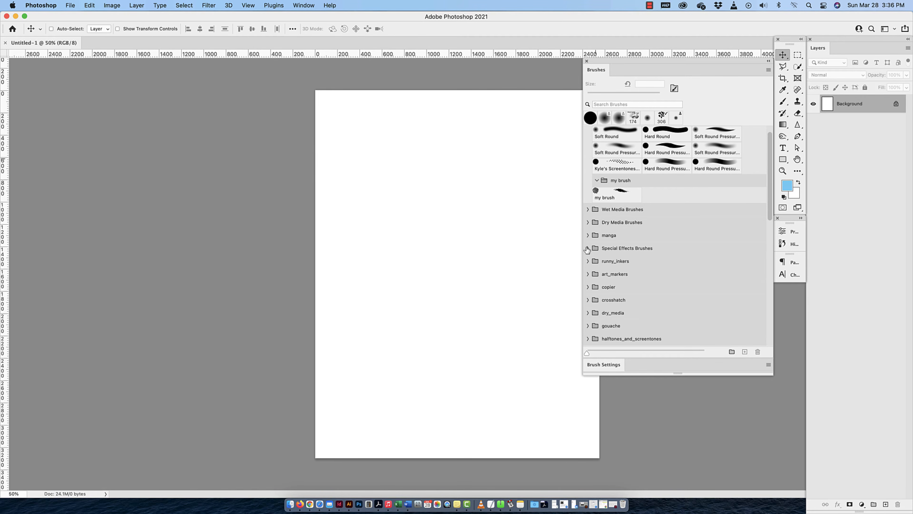
{"action": "left_click_drag", "start_coordinate": [674, 375], "coordinate": [674, 450]}
{"action": "left_click", "coordinate": [587, 341]}
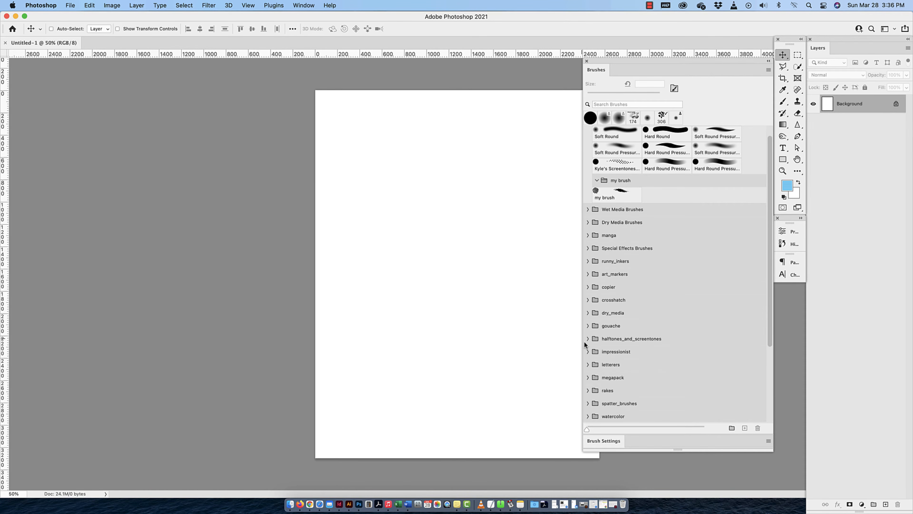
{"action": "left_click_drag", "start_coordinate": [584, 340], "coordinate": [607, 340]}
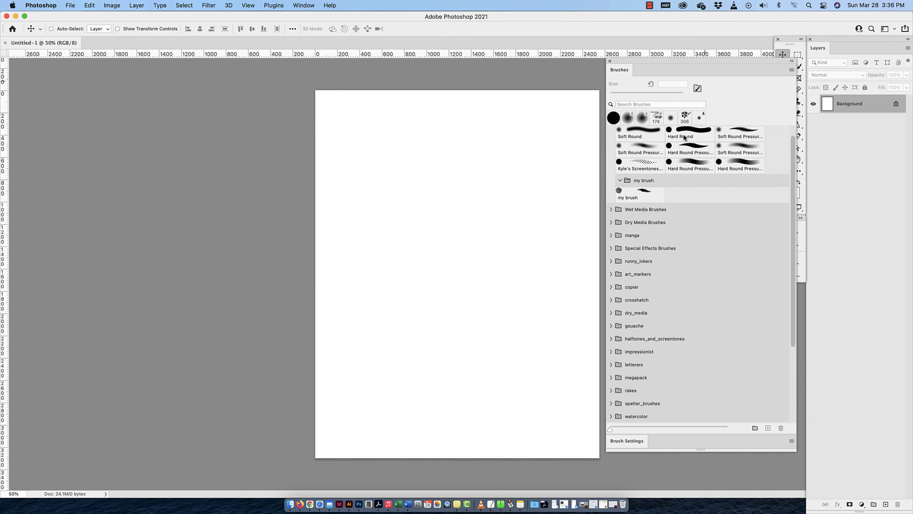
{"action": "left_click_drag", "start_coordinate": [711, 61], "coordinate": [687, 61]}
Show Brush Settings below the brush list, activate the Brush tool, and resize both panels so the canvas is uncovered
{"action": "left_click", "coordinate": [303, 5]}
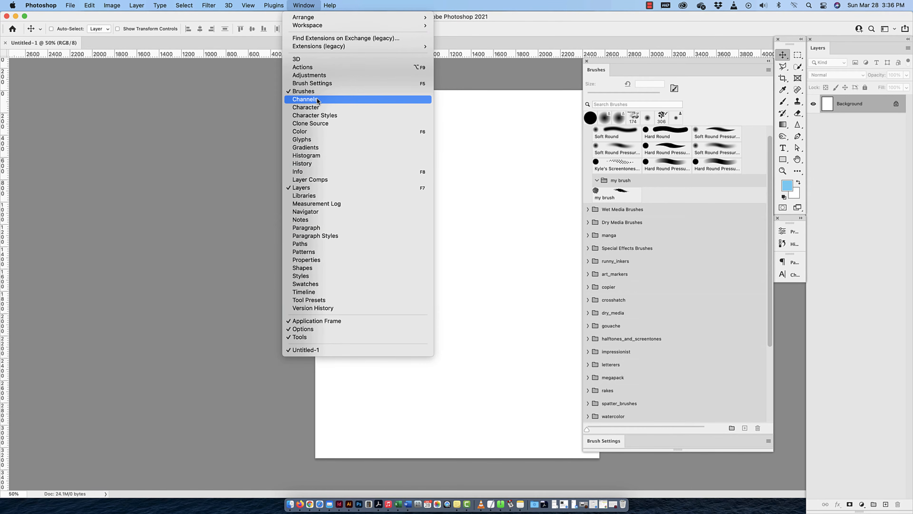
{"action": "left_click", "coordinate": [316, 85]}
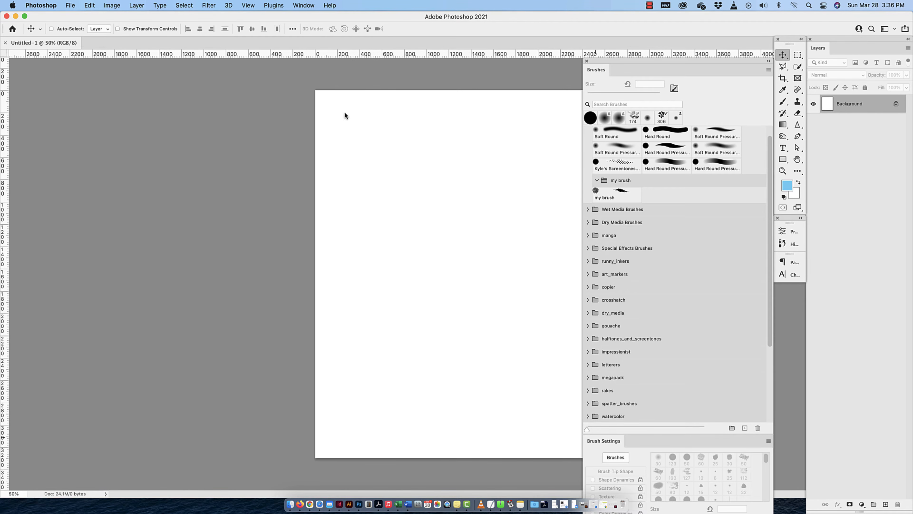
{"action": "left_click_drag", "start_coordinate": [672, 433], "coordinate": [675, 254]}
{"action": "left_click_drag", "start_coordinate": [678, 492], "coordinate": [680, 498]}
{"action": "left_click", "coordinate": [782, 102]}
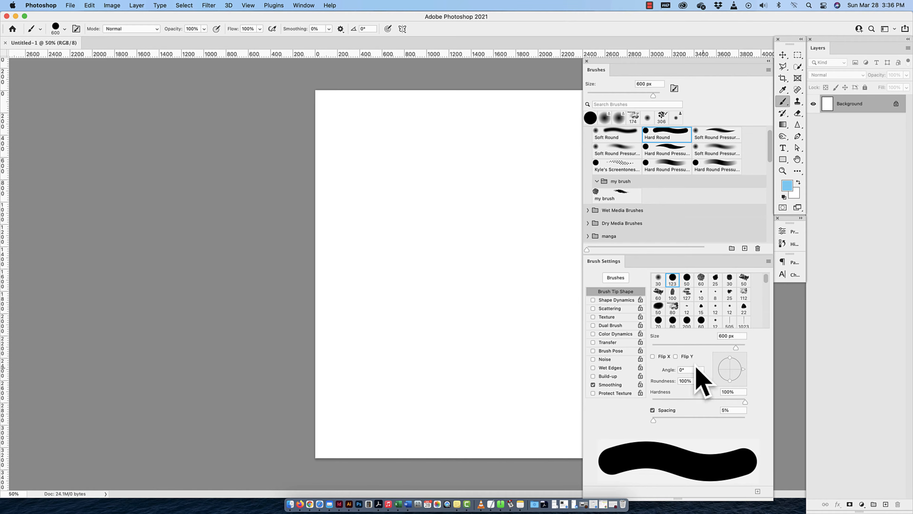
{"action": "left_click_drag", "start_coordinate": [582, 353], "coordinate": [606, 353]}
{"action": "scroll", "coordinate": [691, 210], "scroll_direction": "up", "scroll_amount": 1}
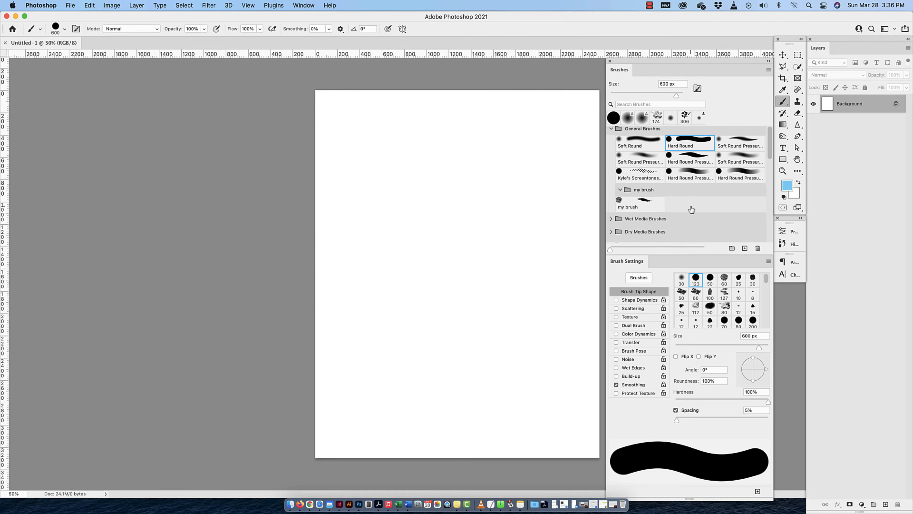
Show the Color panel, place it in the empty area beside the canvas and set it to Color Wheel
{"action": "left_click", "coordinate": [304, 5]}
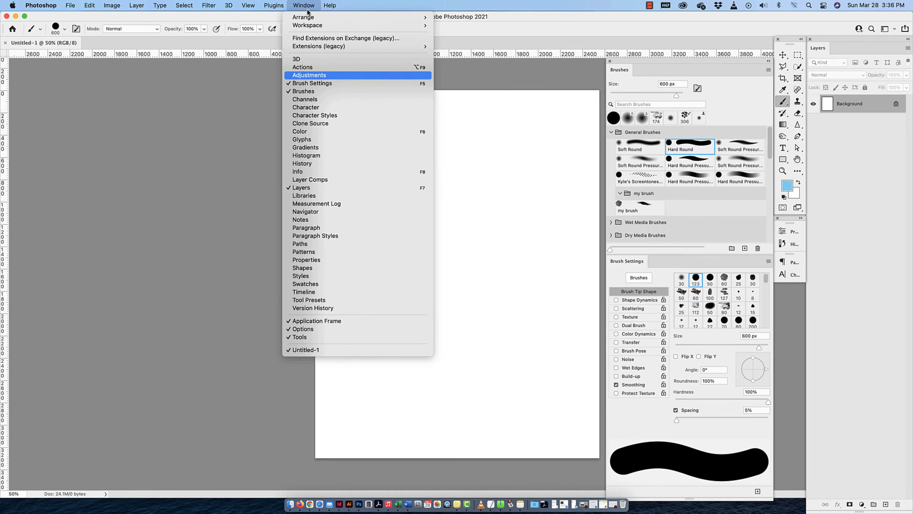
{"action": "left_click", "coordinate": [310, 134]}
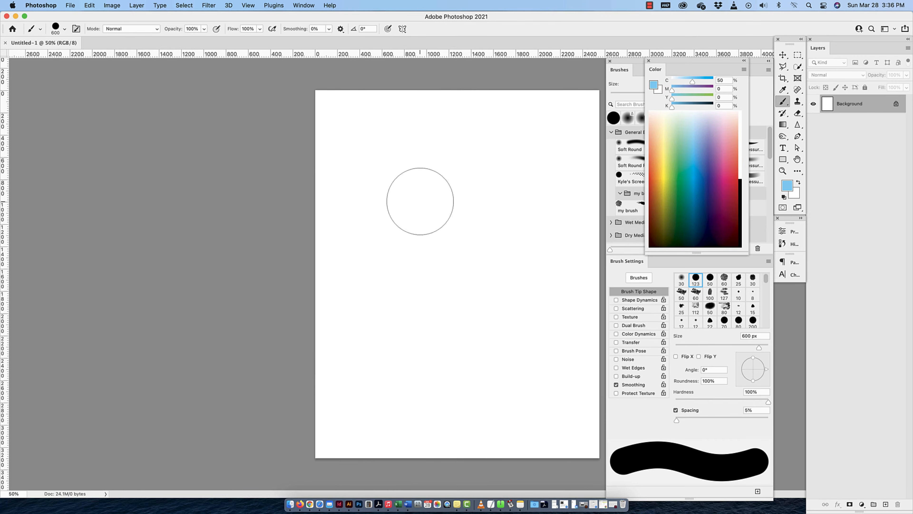
{"action": "left_click_drag", "start_coordinate": [700, 64], "coordinate": [115, 61]}
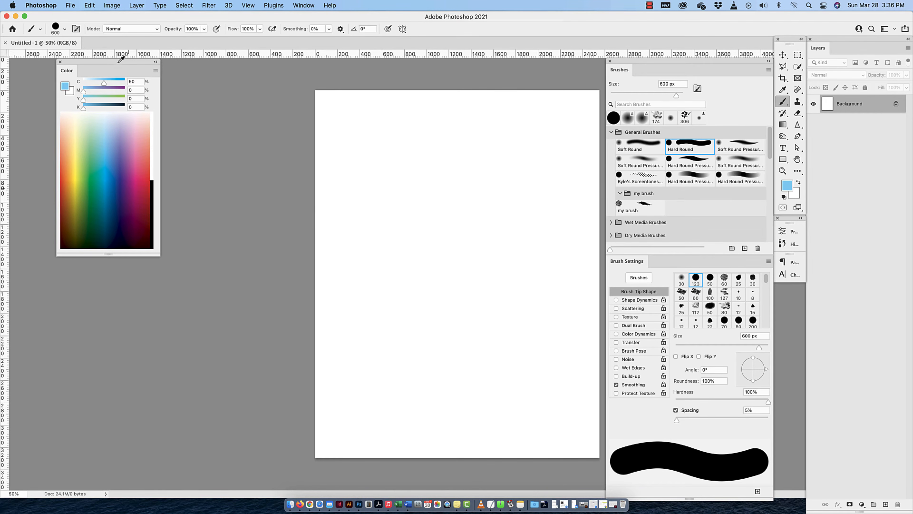
{"action": "left_click", "coordinate": [155, 71]}
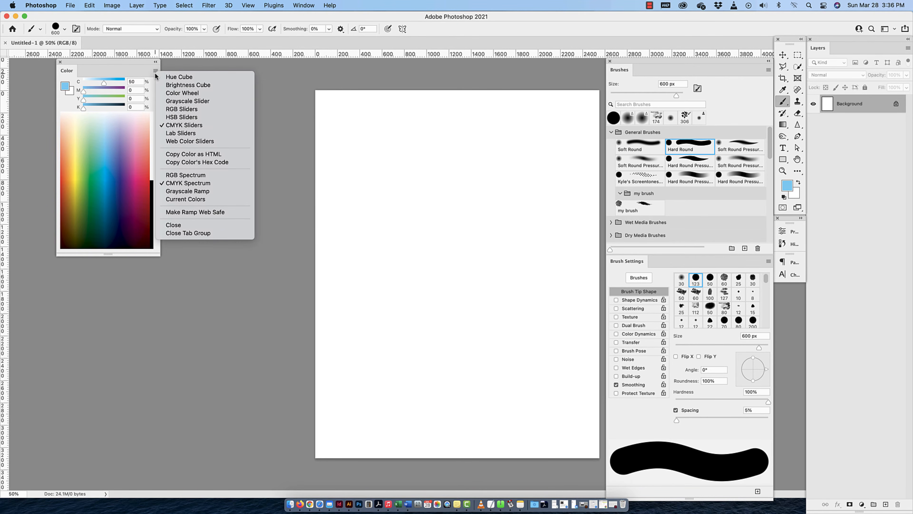
{"action": "left_click", "coordinate": [144, 69]}
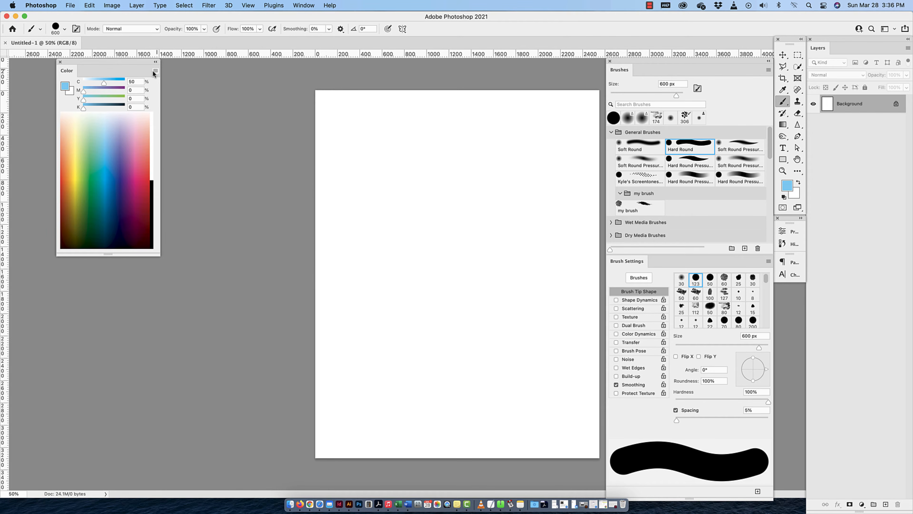
{"action": "left_click", "coordinate": [154, 71]}
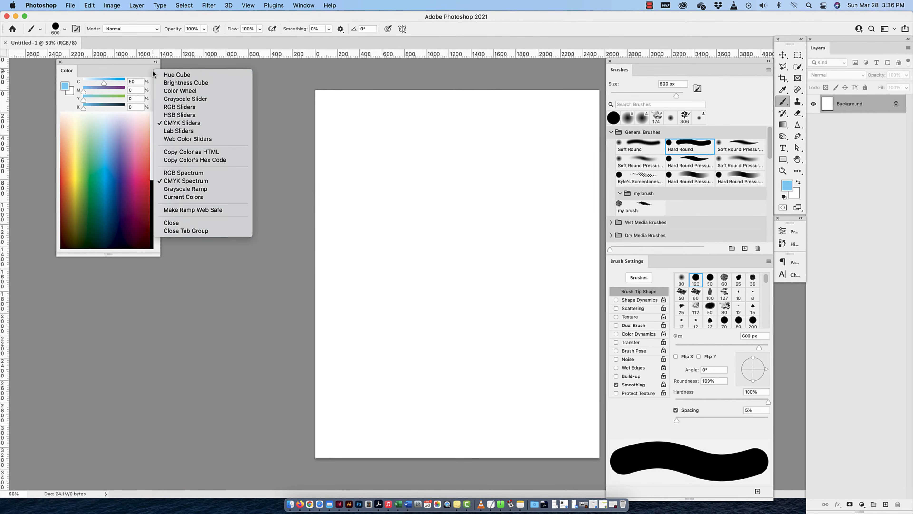
{"action": "left_click", "coordinate": [190, 92]}
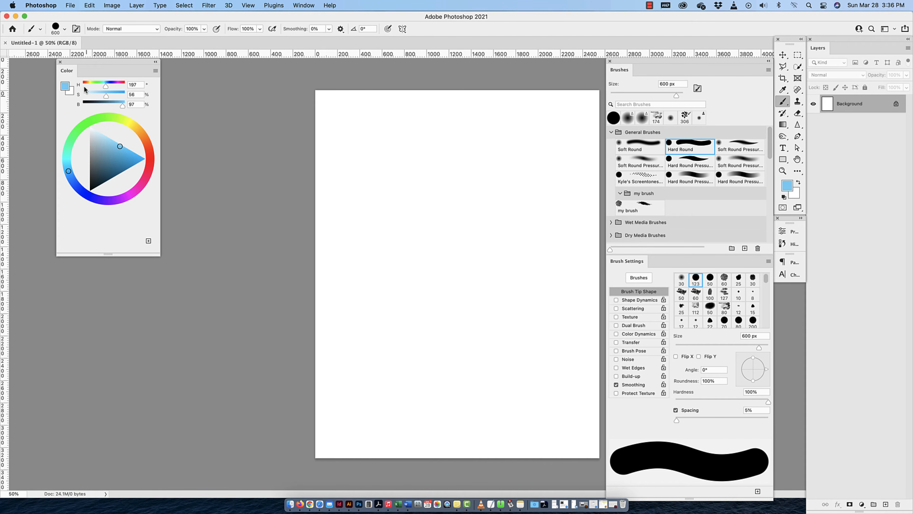
Try CMYK Sliders as the color display, and switch back to Color Wheel
{"action": "left_click", "coordinate": [156, 72]}
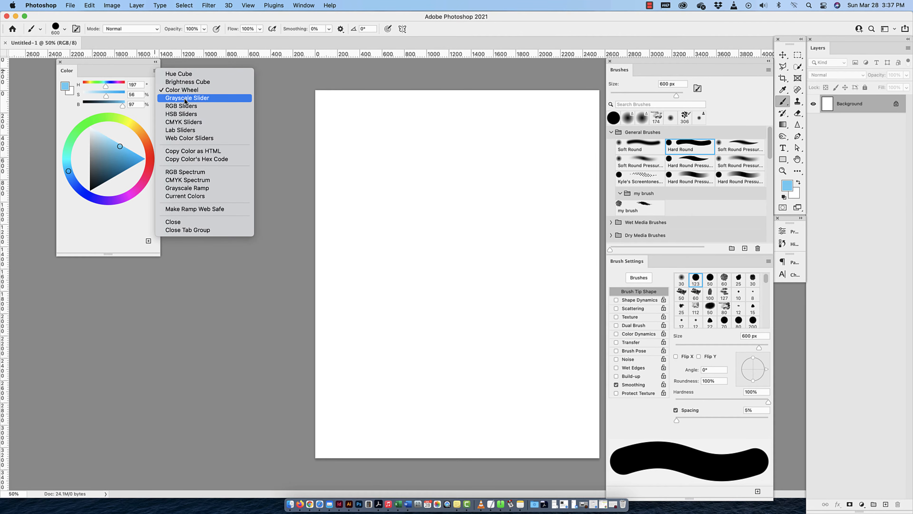
{"action": "key", "text": "Down"}
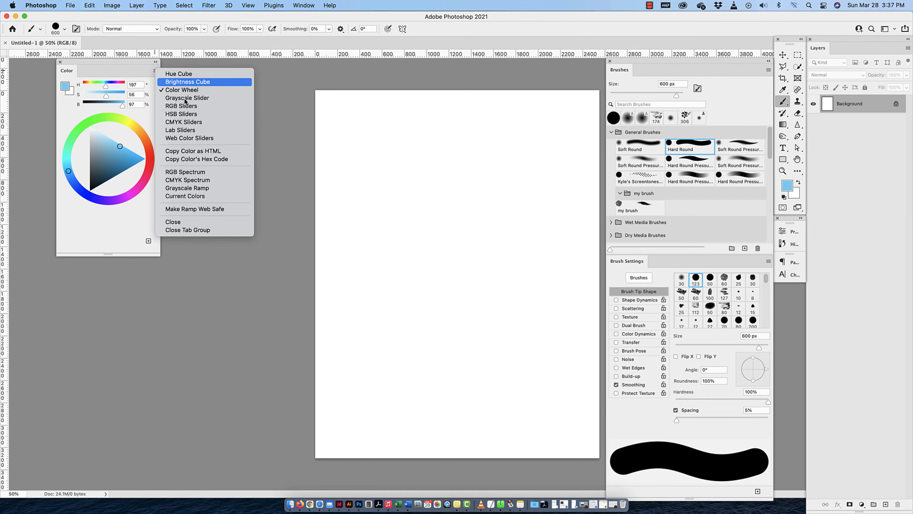
{"action": "left_click", "coordinate": [189, 122]}
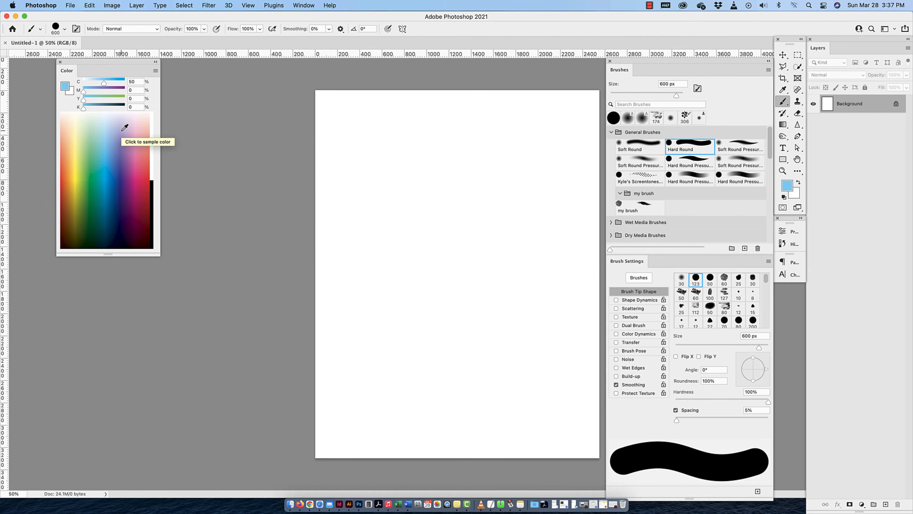
{"action": "left_click", "coordinate": [155, 70]}
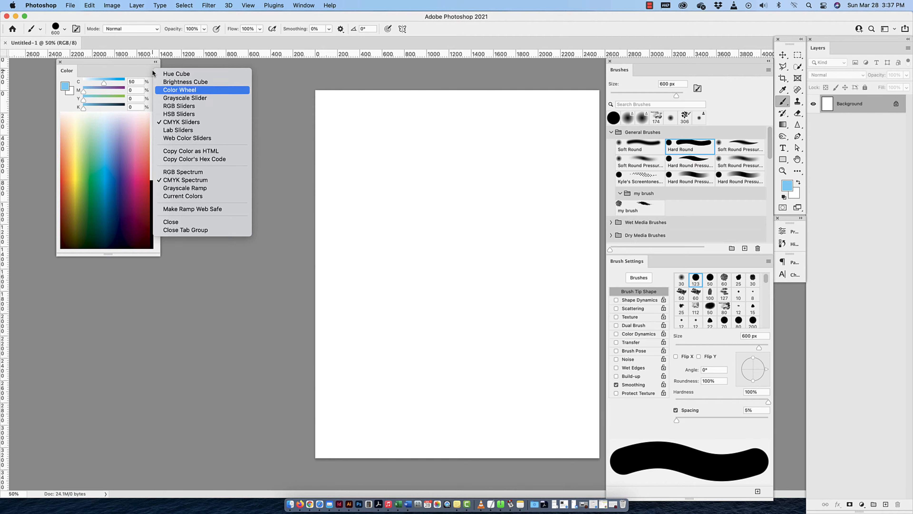
{"action": "left_click", "coordinate": [174, 90]}
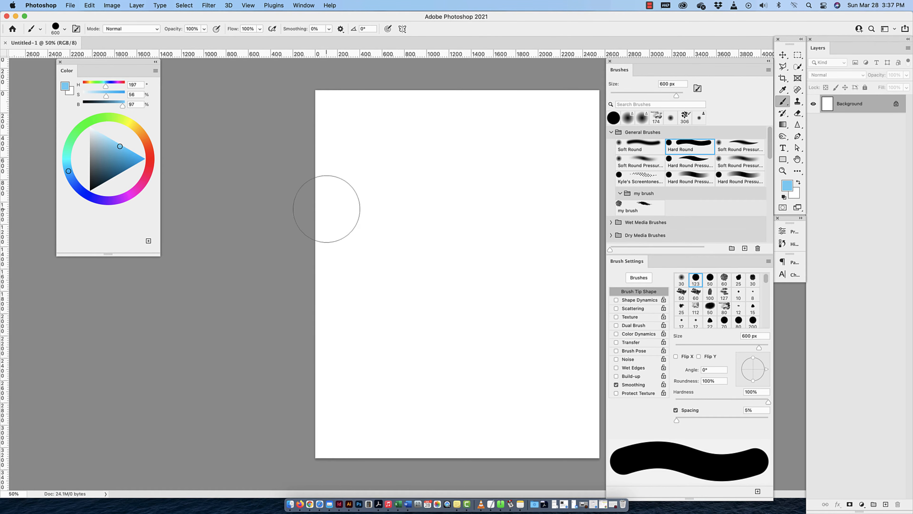
Show the Swatches panel, shortened and placed against the Color panel, and shorten the Layers panel slightly
{"action": "left_click", "coordinate": [302, 6]}
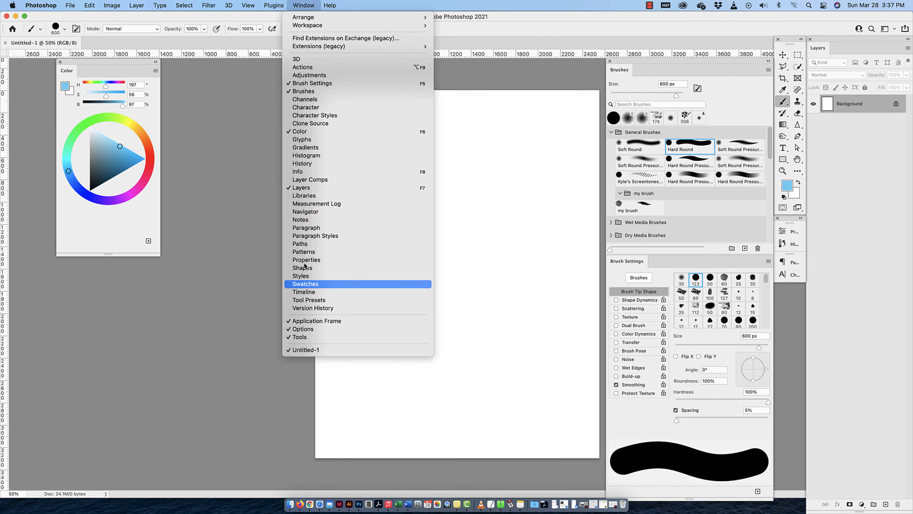
{"action": "left_click", "coordinate": [304, 285]}
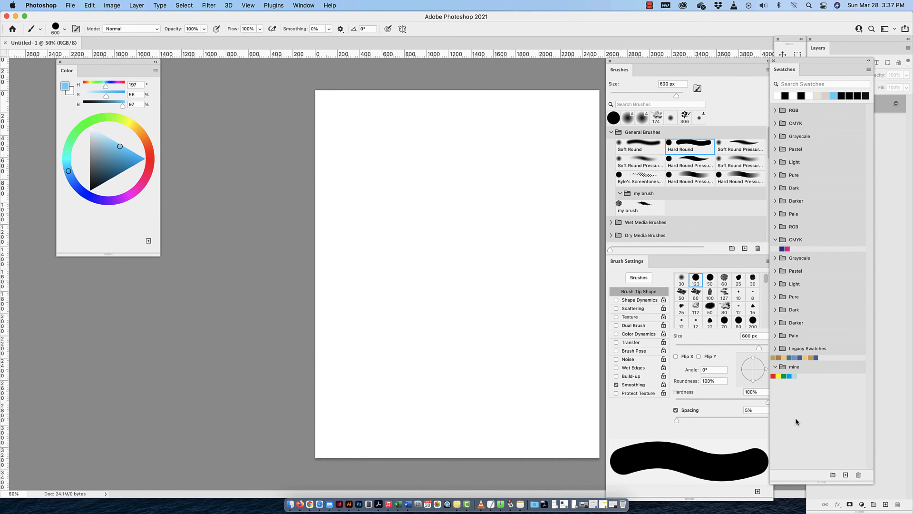
{"action": "left_click_drag", "start_coordinate": [824, 62], "coordinate": [240, 62]}
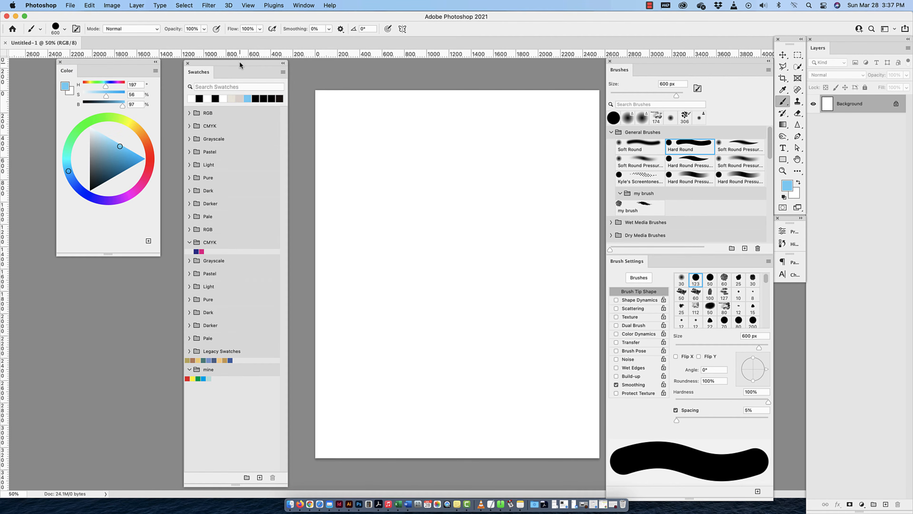
{"action": "left_click_drag", "start_coordinate": [236, 485], "coordinate": [235, 413]}
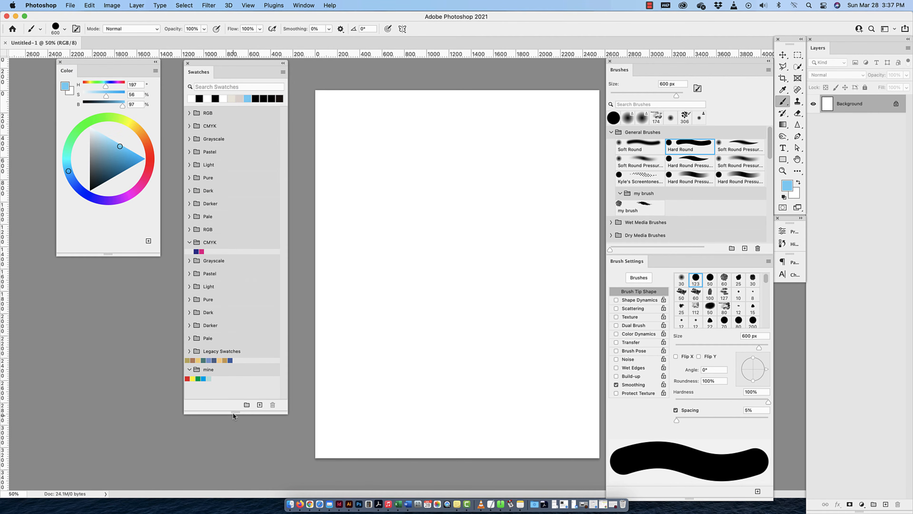
{"action": "left_click_drag", "start_coordinate": [238, 65], "coordinate": [214, 64]}
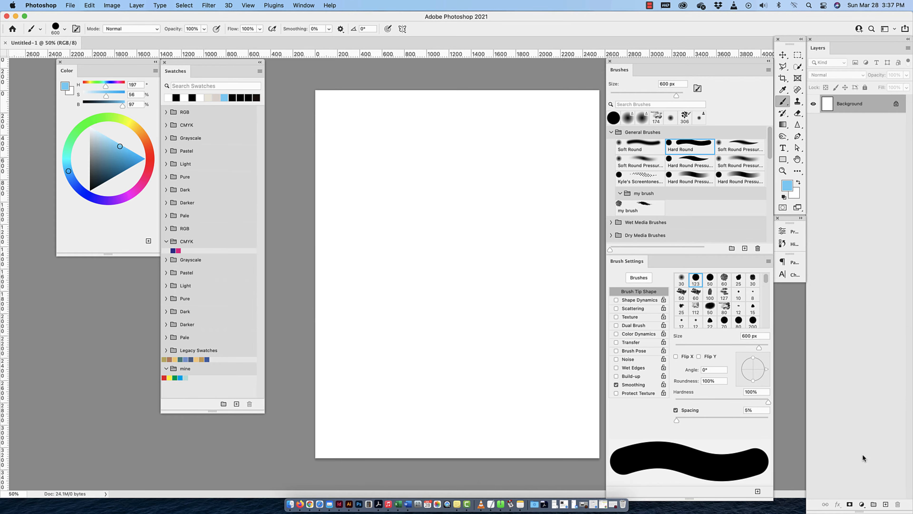
{"action": "mouse_move", "coordinate": [860, 509]}
{"action": "left_mouse_down"}
{"action": "mouse_move", "coordinate": [862, 412]}
{"action": "mouse_move", "coordinate": [862, 493]}
{"action": "left_mouse_up"}
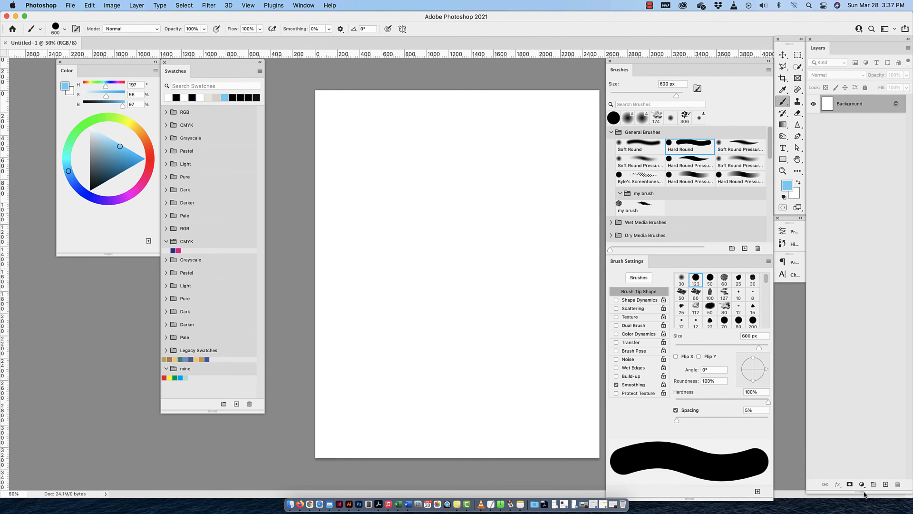
Unlock the Background layer and add a Color Overlay effect to it
{"action": "left_click", "coordinate": [896, 104]}
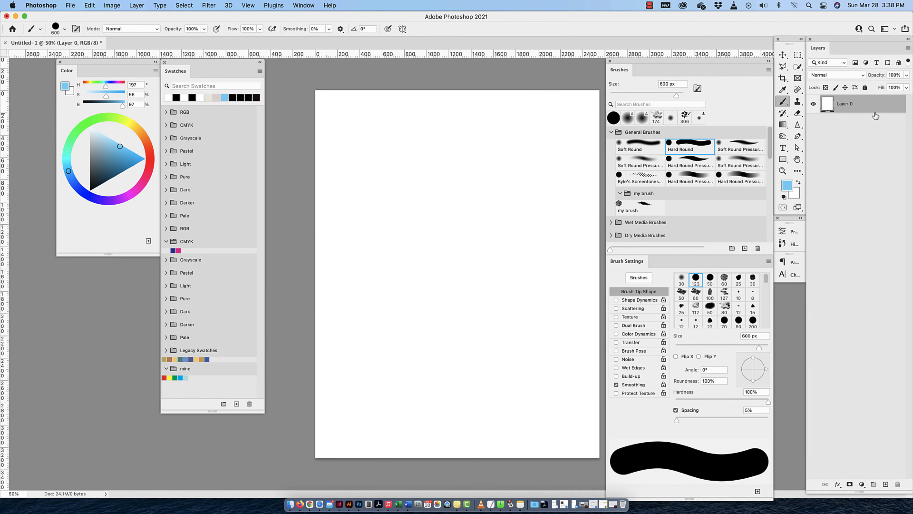
{"action": "double_click", "coordinate": [890, 107]}
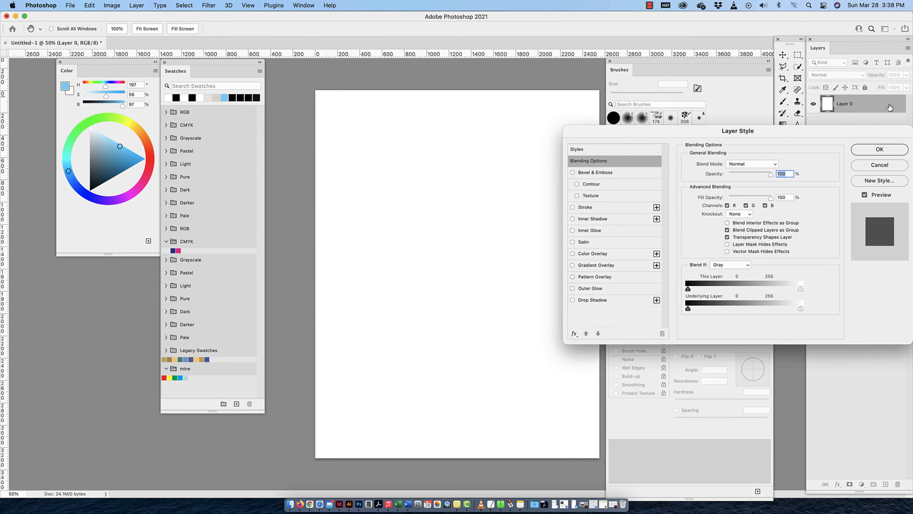
{"action": "left_click", "coordinate": [591, 254]}
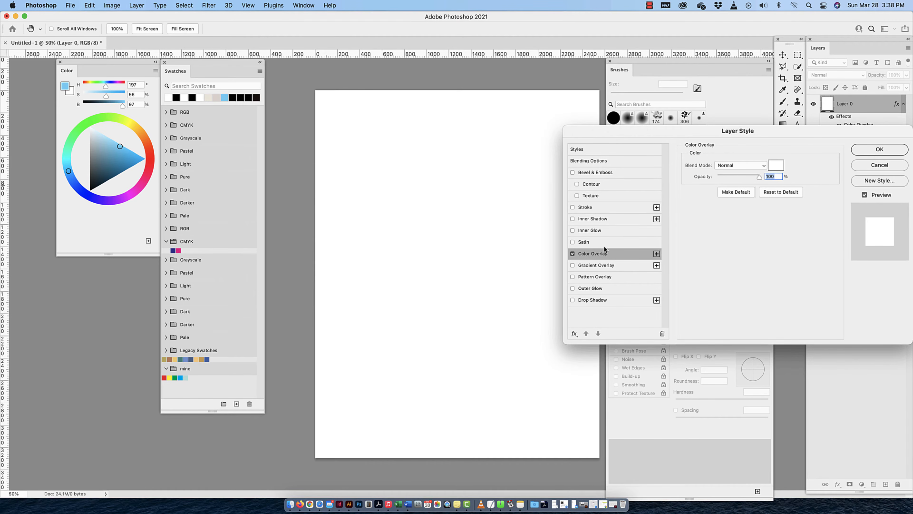
Set the overlay color to pale cream #f7ebd5, apply the layer style, and activate the Brush tool
{"action": "left_click", "coordinate": [776, 165]}
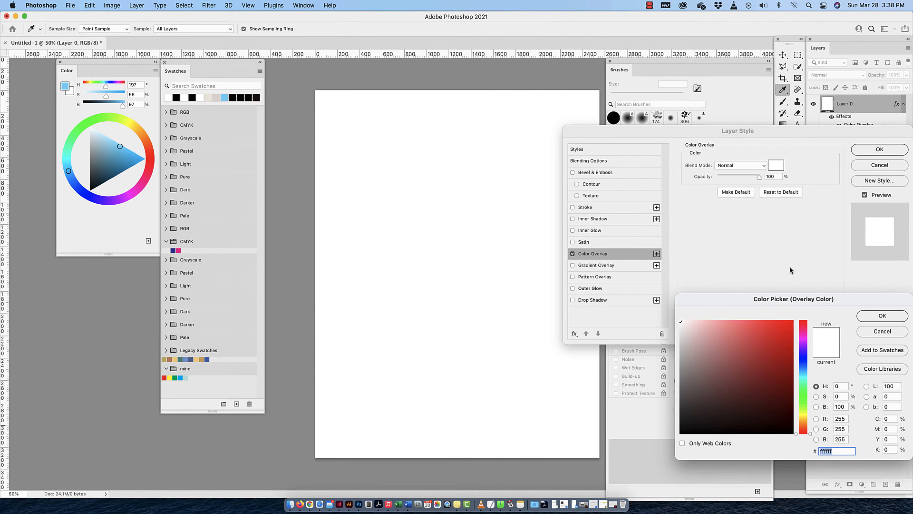
{"action": "left_click_drag", "start_coordinate": [812, 435], "coordinate": [811, 424]}
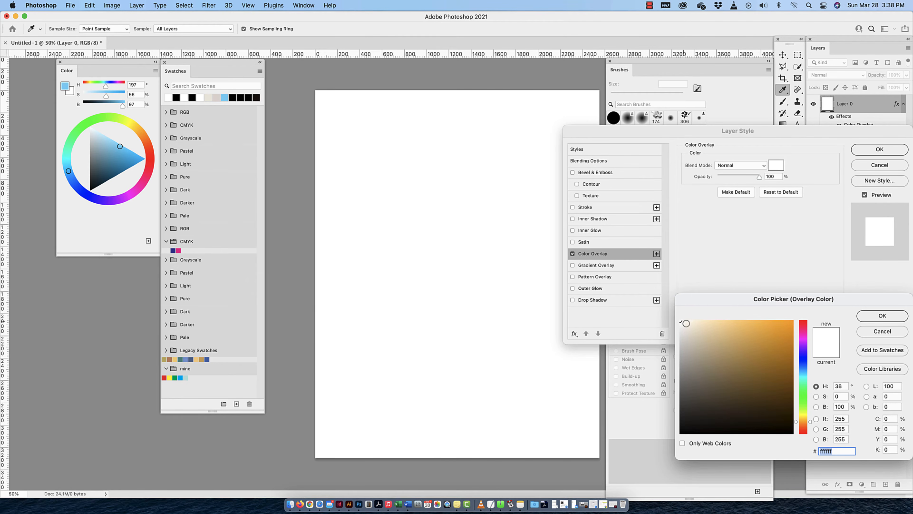
{"action": "left_click_drag", "start_coordinate": [686, 325], "coordinate": [696, 324]}
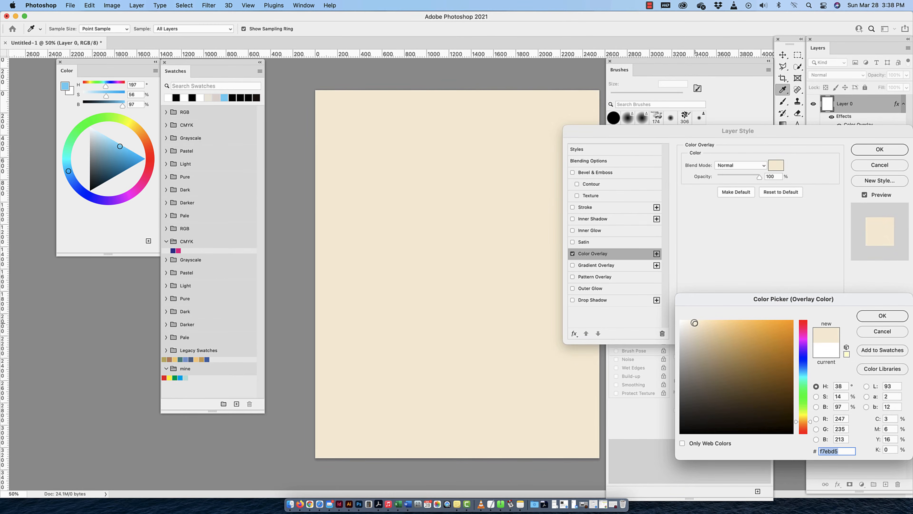
{"action": "left_click", "coordinate": [881, 316]}
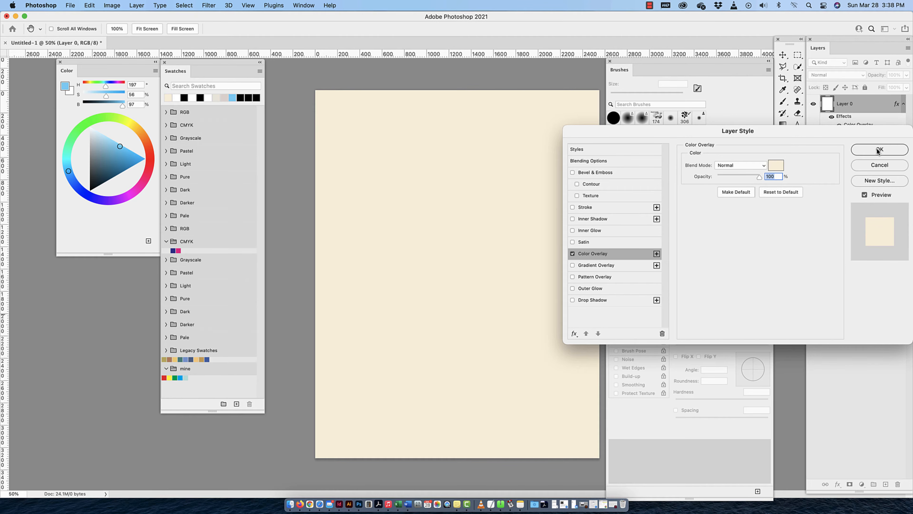
{"action": "left_click", "coordinate": [878, 150]}
{"action": "key", "text": "b"}
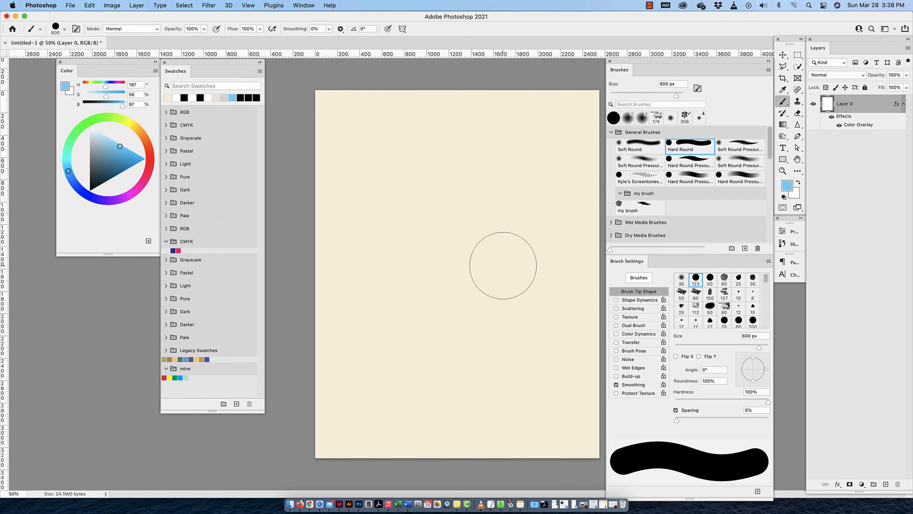
Put the cream layer in a group named "background" and collapse the group
{"action": "left_click", "coordinate": [904, 104]}
{"action": "key", "text": "super+g"}
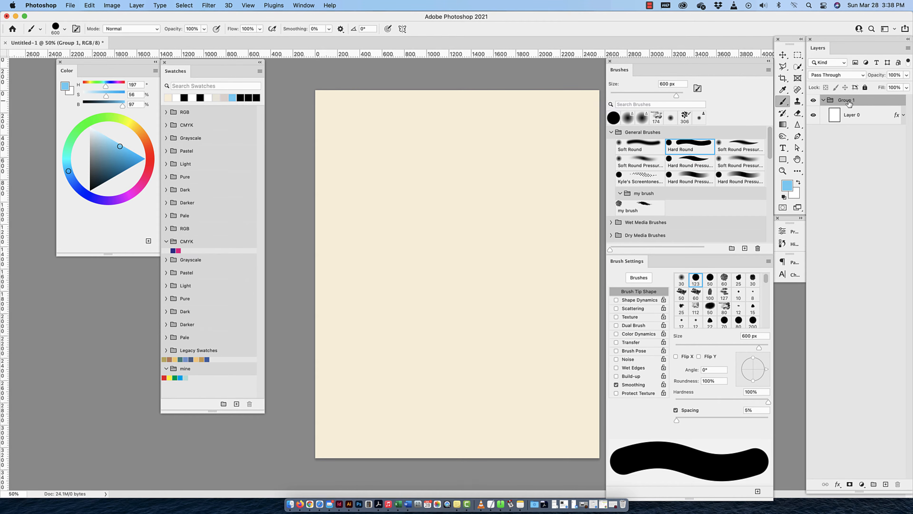
{"action": "double_click", "coordinate": [847, 100]}
{"action": "type", "text": "background"}
{"action": "key", "text": "Return"}
{"action": "left_click", "coordinate": [824, 100]}
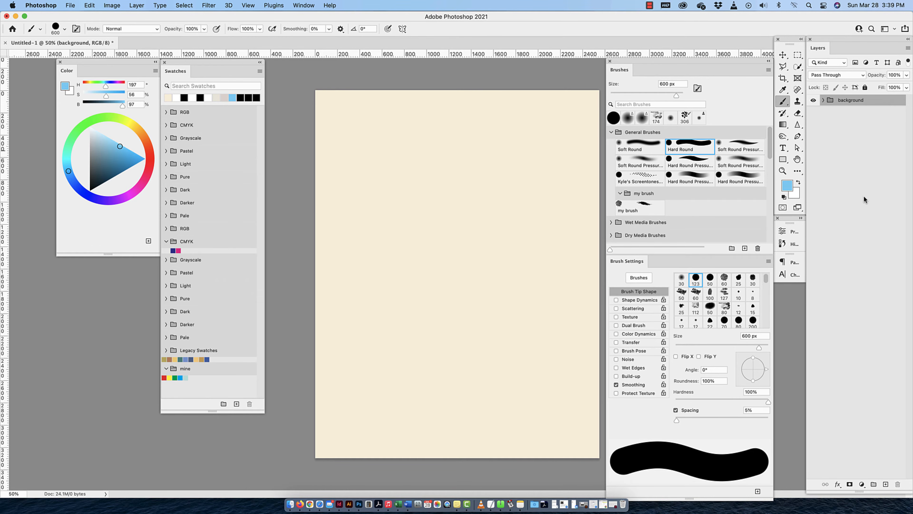
Add a new layer and draw a circle about 1078 px across near the canvas center with the Ellipse tool
{"action": "left_click", "coordinate": [885, 483]}
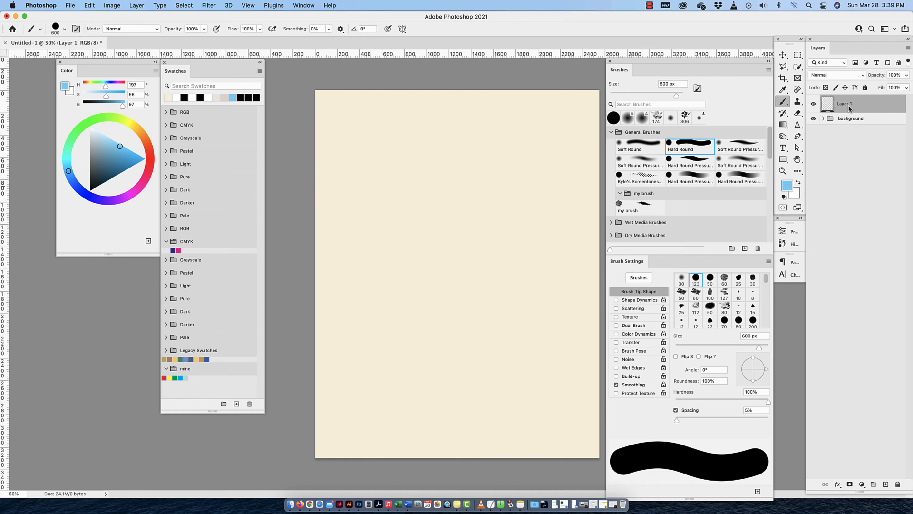
{"action": "left_click", "coordinate": [783, 159]}
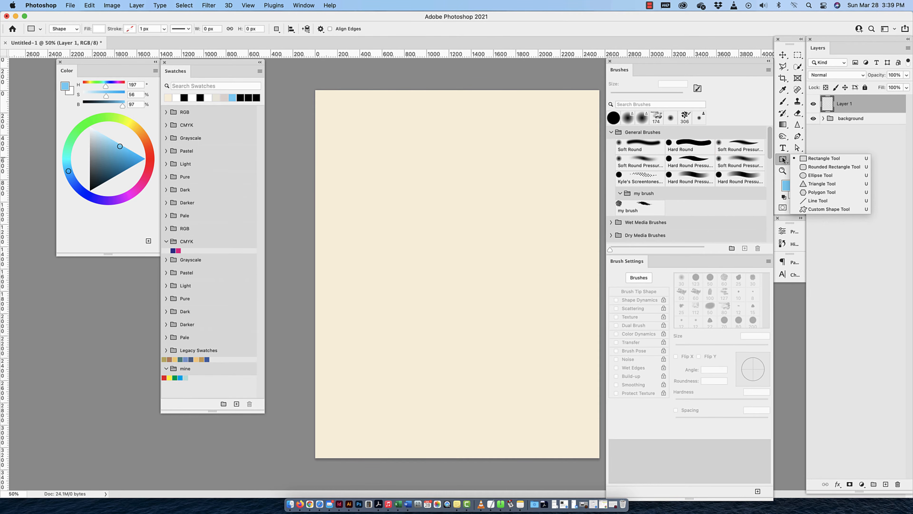
{"action": "left_click", "coordinate": [816, 175]}
{"action": "left_click_drag", "start_coordinate": [459, 247], "coordinate": [519, 179]}
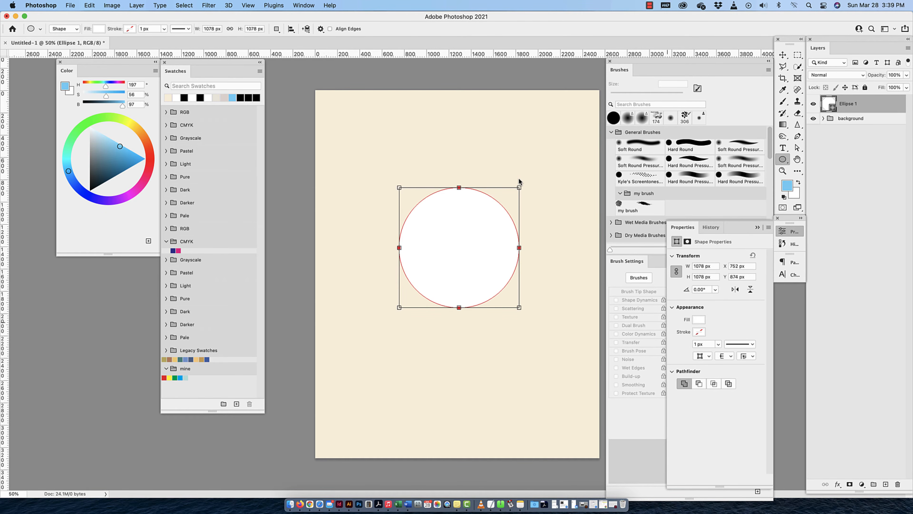
Set the circle's fill to no color
{"action": "left_click", "coordinate": [699, 323]}
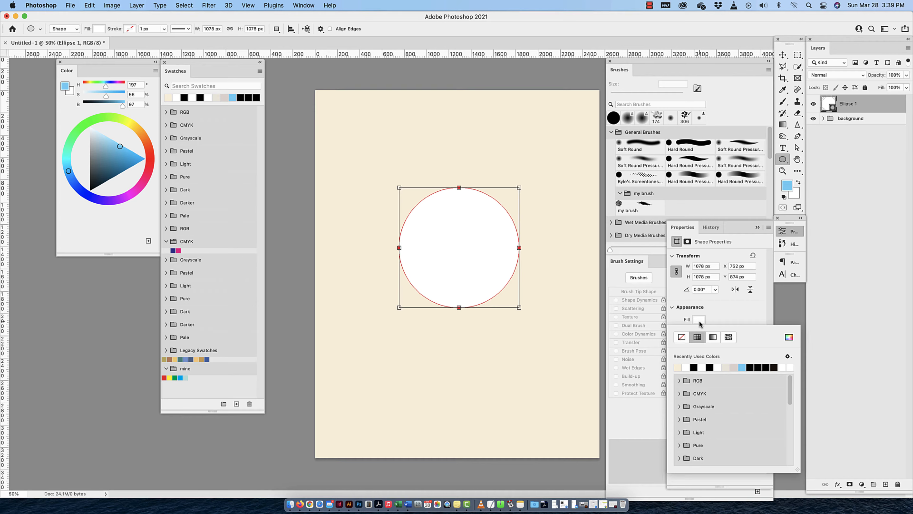
{"action": "left_click", "coordinate": [685, 340]}
{"action": "left_click", "coordinate": [721, 320]}
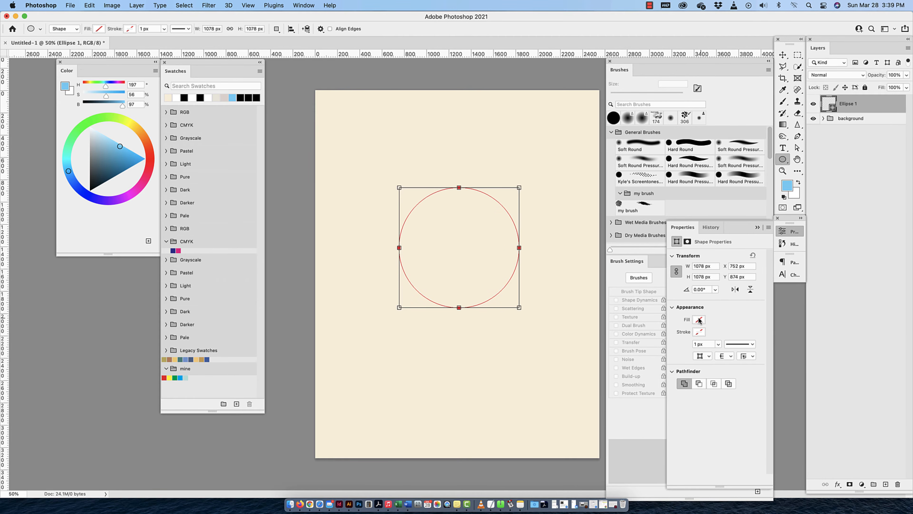
{"action": "left_click", "coordinate": [699, 319]}
{"action": "left_click", "coordinate": [720, 321]}
Give the circle a black stroke 2 px wide
{"action": "left_click", "coordinate": [699, 331]}
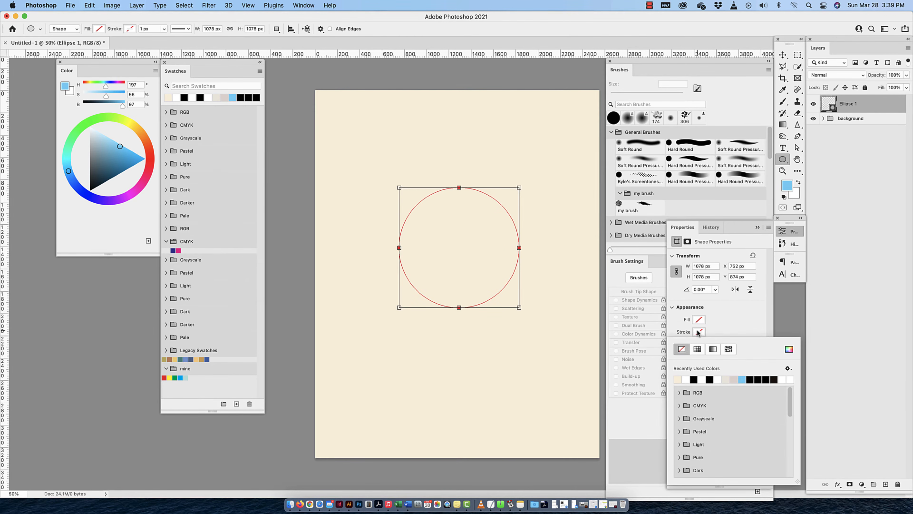
{"action": "left_click", "coordinate": [698, 379]}
{"action": "left_click", "coordinate": [740, 308]}
{"action": "left_click", "coordinate": [691, 344]}
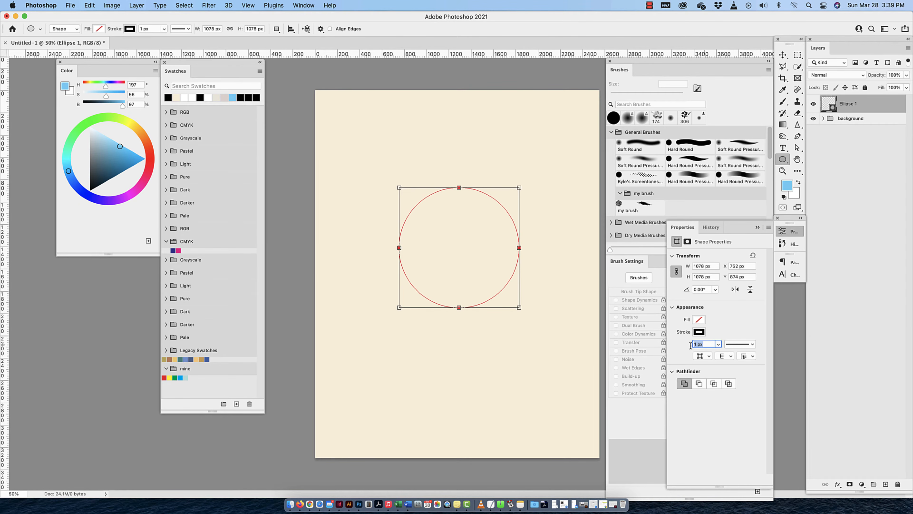
{"action": "type", "text": "2"}
{"action": "key", "text": "Return"}
Activate the Move tool and set the circle layer's opacity to 20%
{"action": "left_click", "coordinate": [783, 55]}
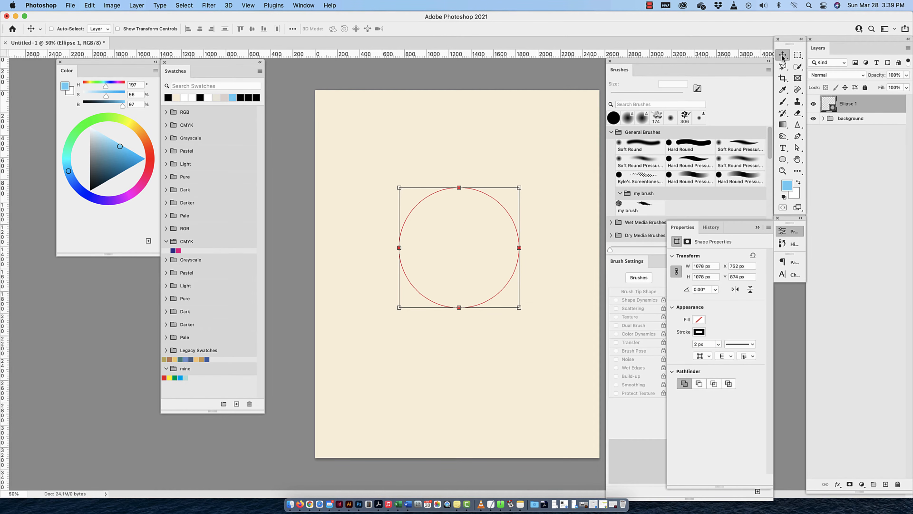
{"action": "left_click", "coordinate": [895, 75]}
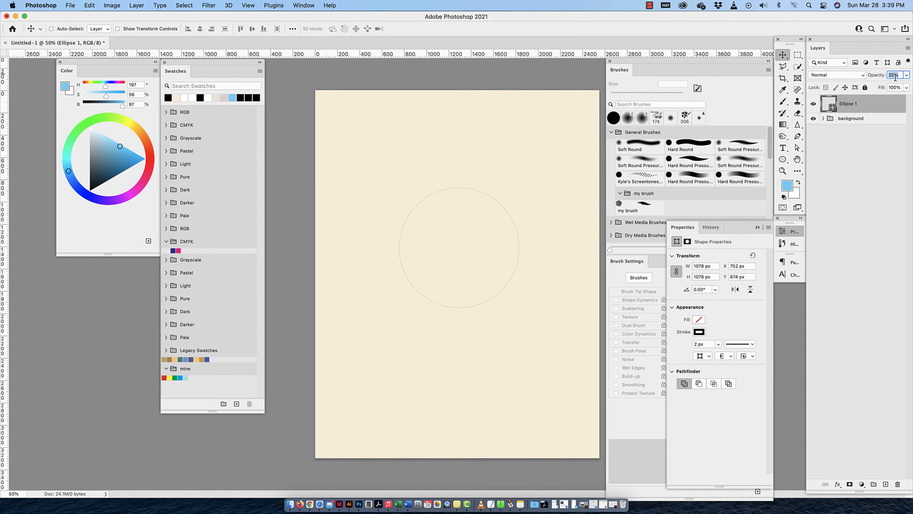
{"action": "key", "text": "shift+Up"}
Set alignment to Canvas and center the circle horizontally and vertically on the page
{"action": "left_click", "coordinate": [292, 28]}
{"action": "left_click", "coordinate": [321, 112]}
{"action": "left_click", "coordinate": [315, 119]}
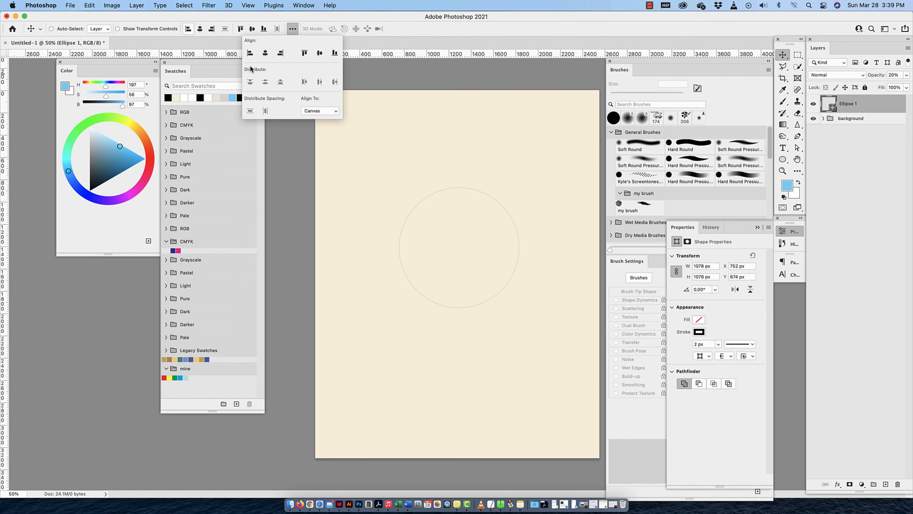
{"action": "left_click", "coordinate": [200, 29]}
{"action": "left_click", "coordinate": [252, 29]}
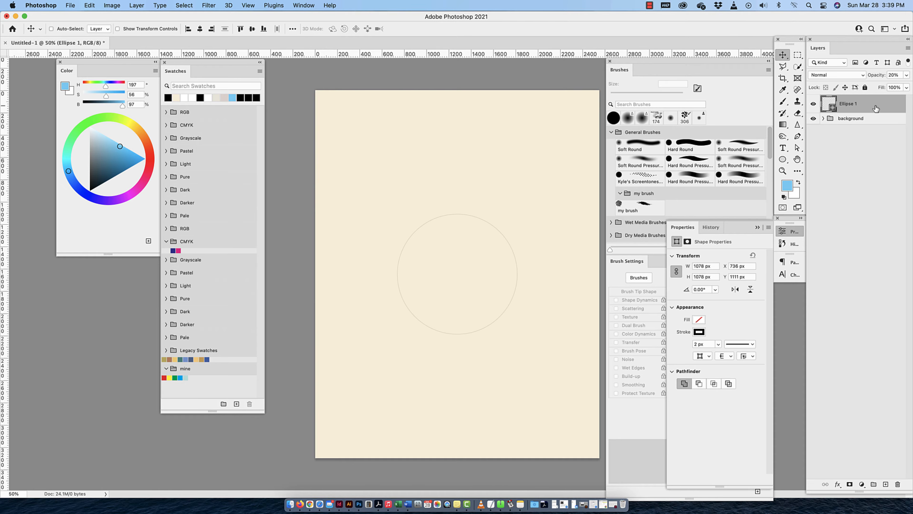
Put the circle layer in a group named "shape" and collapse the group
{"action": "key", "text": "cmd+g"}
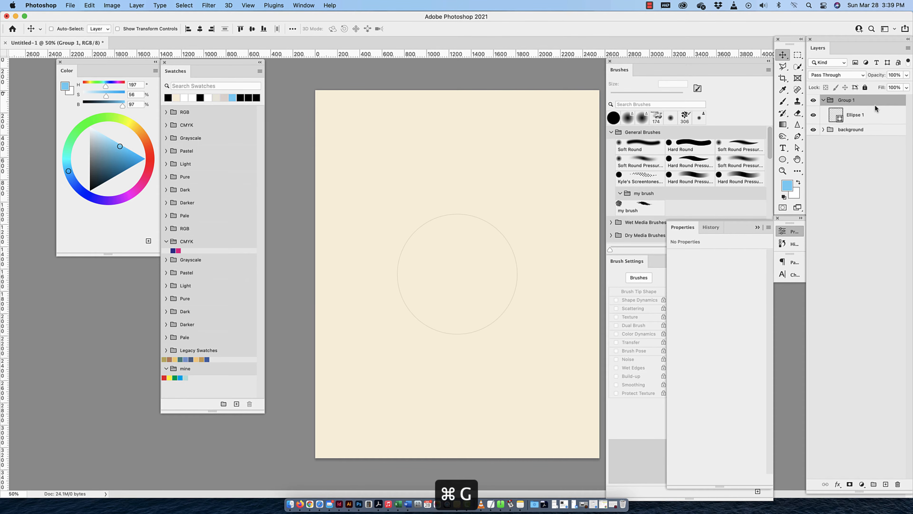
{"action": "left_click", "coordinate": [908, 48]}
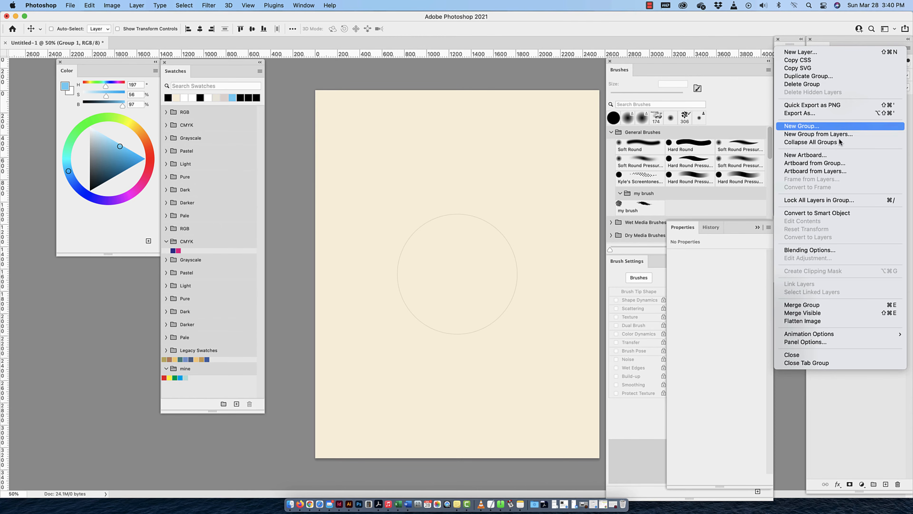
{"action": "left_click", "coordinate": [871, 454]}
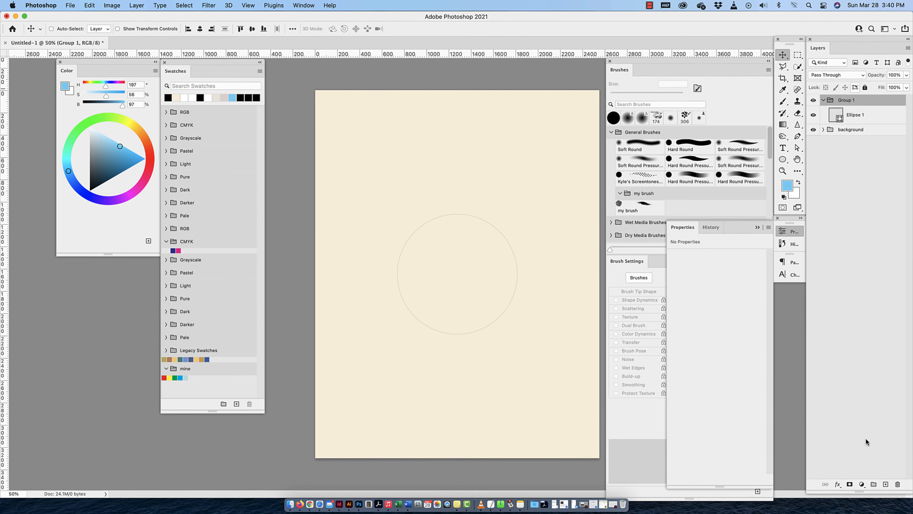
{"action": "double_click", "coordinate": [847, 100]}
{"action": "type", "text": "shape"}
{"action": "key", "text": "Return"}
{"action": "left_click", "coordinate": [824, 100]}
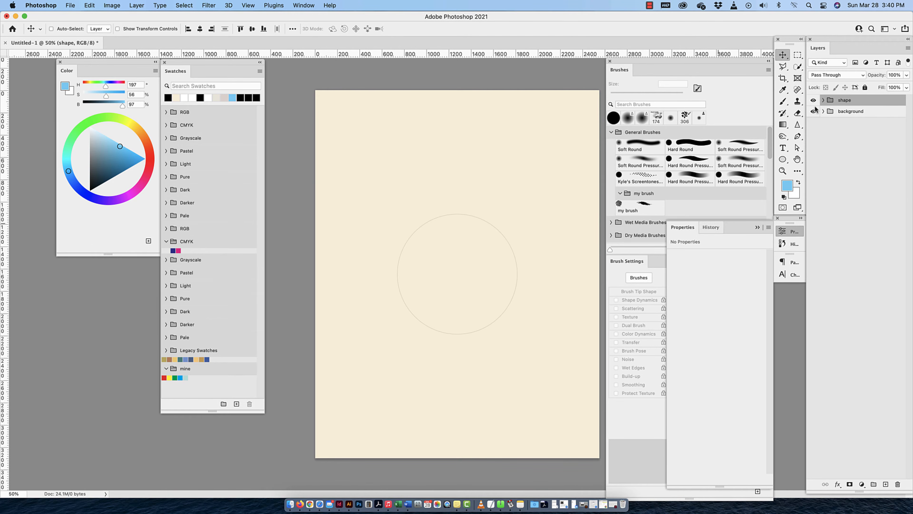
Collapse the Properties panel and draw a square about 228 px wide near the canvas's lower-left corner with the Rectangle tool
{"action": "left_click", "coordinate": [689, 229]}
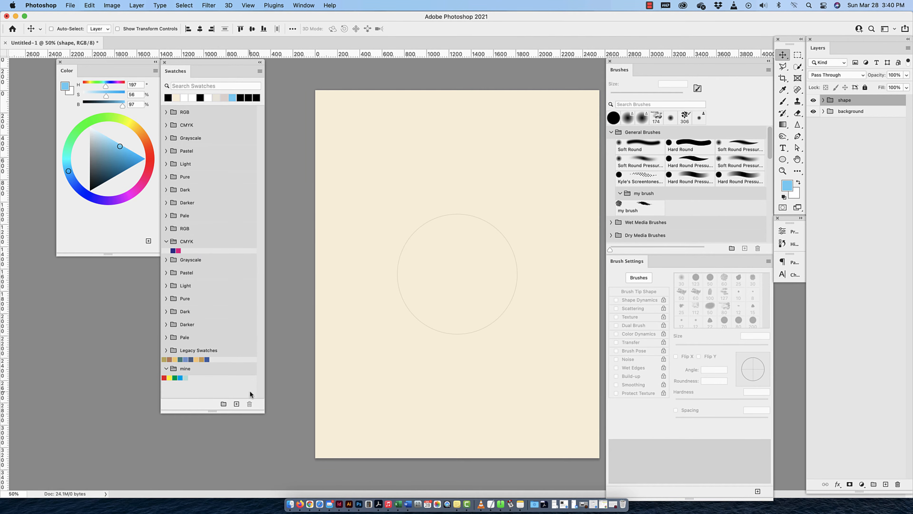
{"action": "left_click_drag", "start_coordinate": [784, 160], "coordinate": [818, 161]}
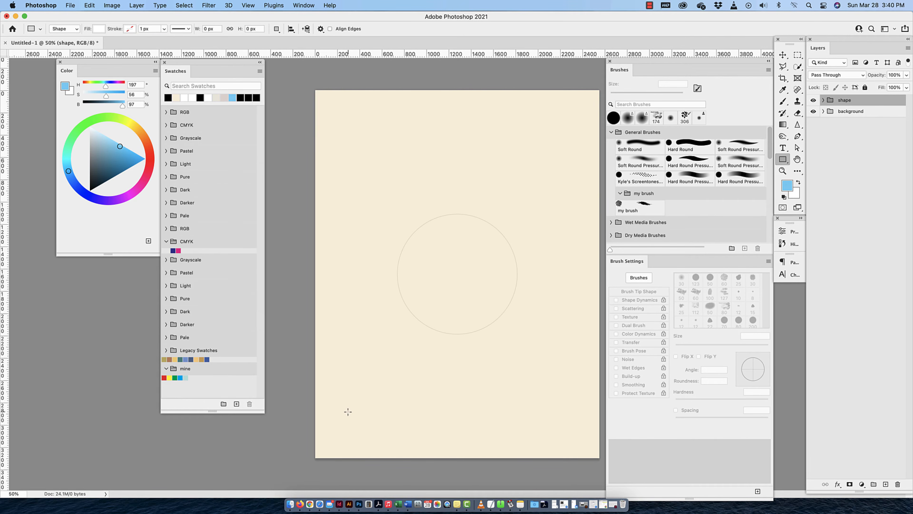
{"action": "left_click_drag", "start_coordinate": [348, 411], "coordinate": [362, 424]}
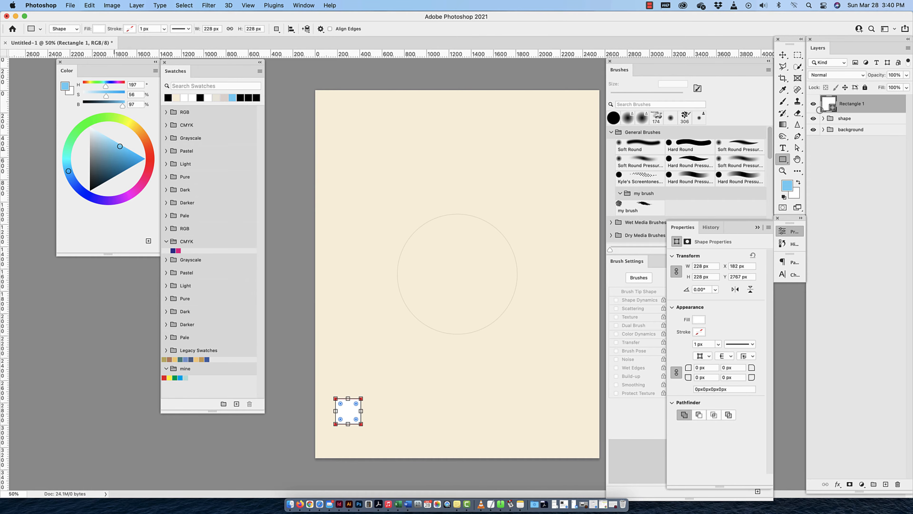
Choose a medium brown foreground color on the color wheel, with hue 41°, saturation 61% and brightness 70%
{"action": "left_click", "coordinate": [140, 130]}
{"action": "left_click_drag", "start_coordinate": [140, 129], "coordinate": [140, 131]}
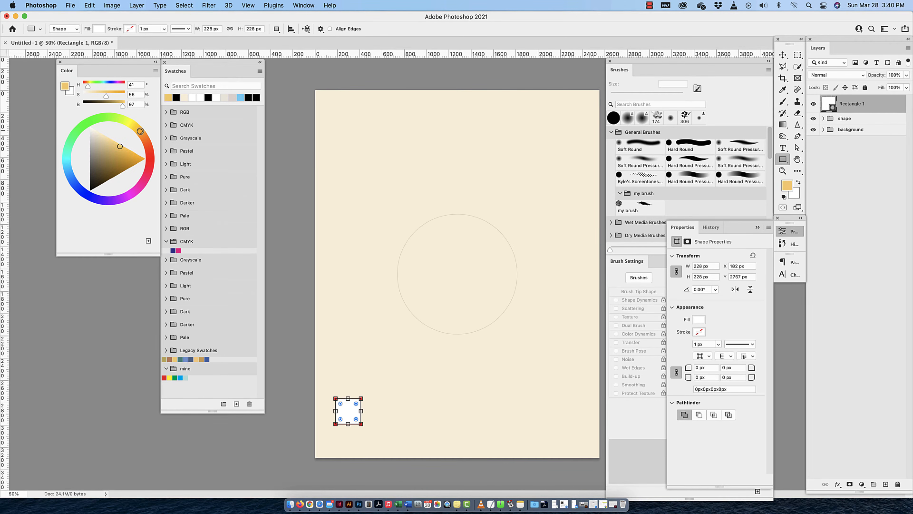
{"action": "left_click", "coordinate": [114, 172]}
{"action": "left_click_drag", "start_coordinate": [114, 172], "coordinate": [114, 159]}
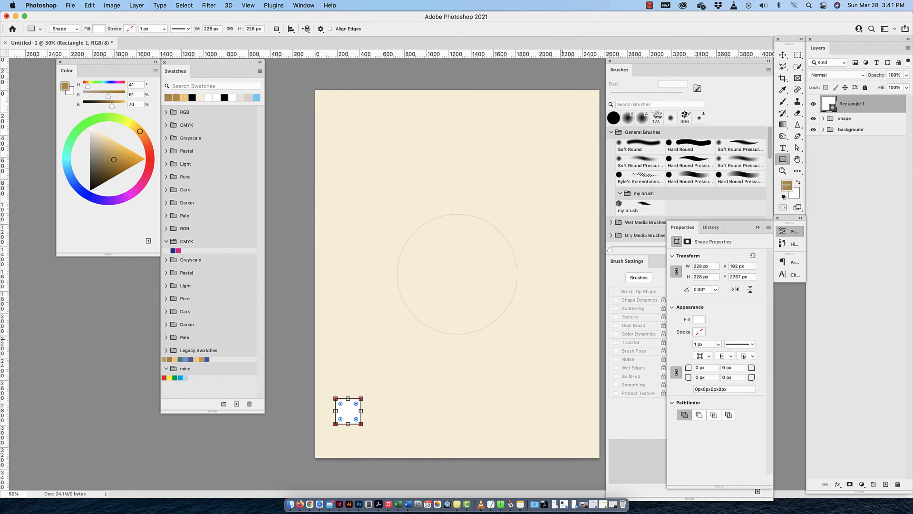
Save the brown as a swatch named "mid brown" and close the Libraries panel that opens
{"action": "left_click", "coordinate": [236, 403]}
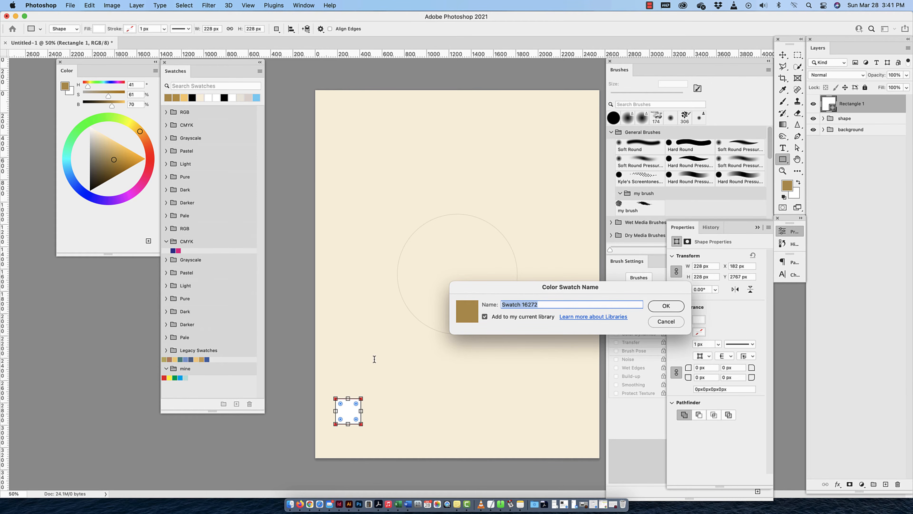
{"action": "type", "text": "mid brown"}
{"action": "key", "text": "Return"}
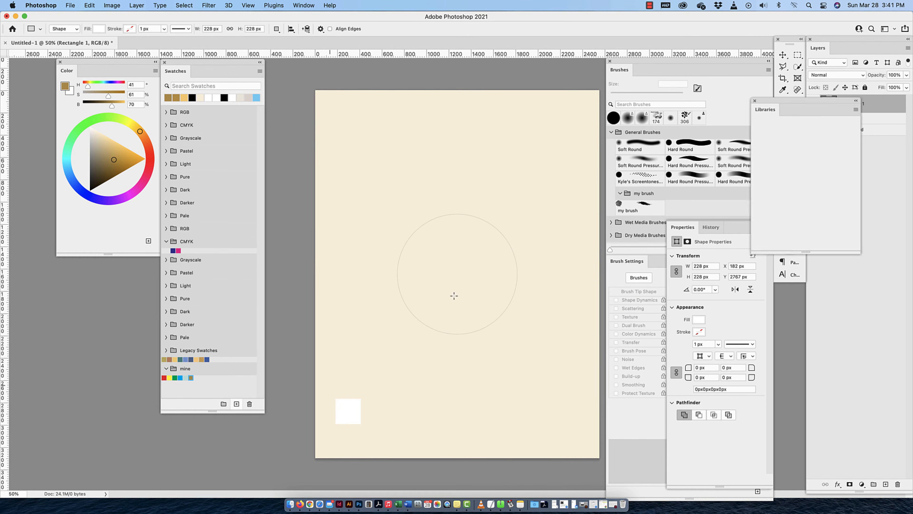
{"action": "left_click", "coordinate": [754, 100]}
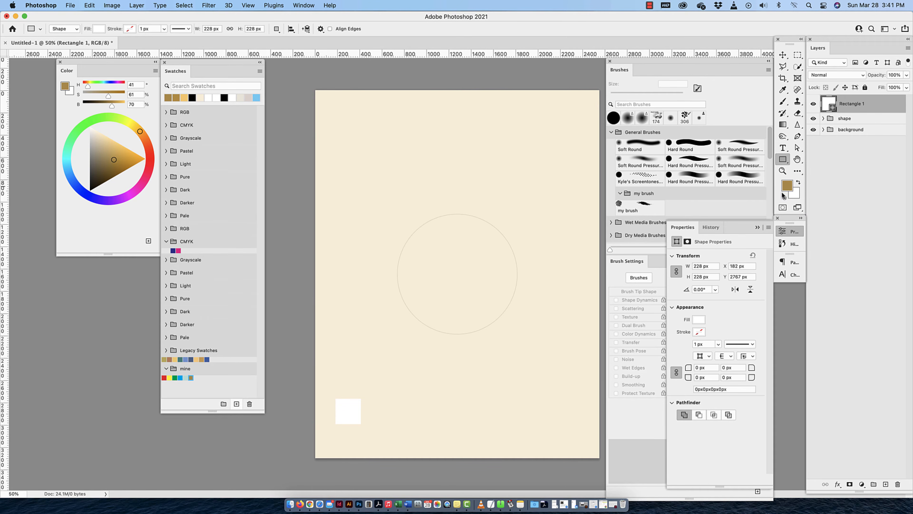
Fill the square with the mid brown foreground color and place a copy of it just to its right
{"action": "left_click", "coordinate": [782, 55]}
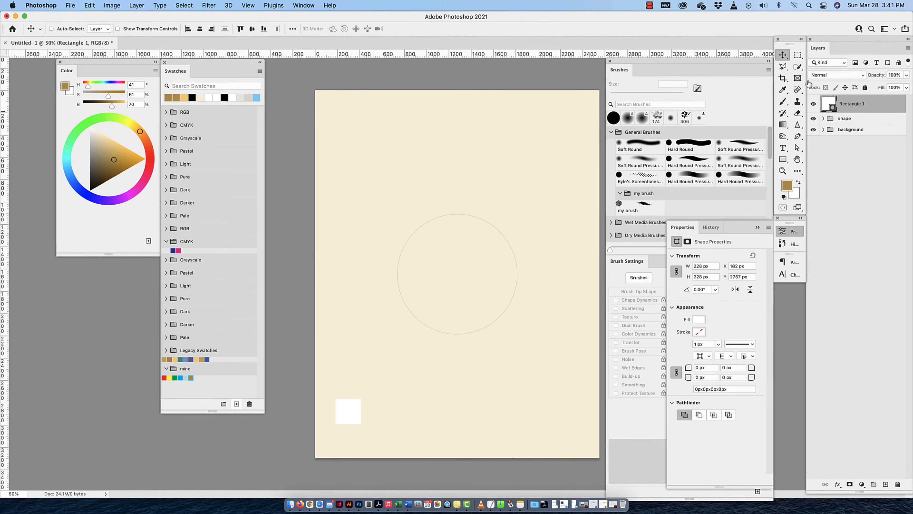
{"action": "double_click", "coordinate": [830, 105]}
{"action": "left_click", "coordinate": [787, 186]}
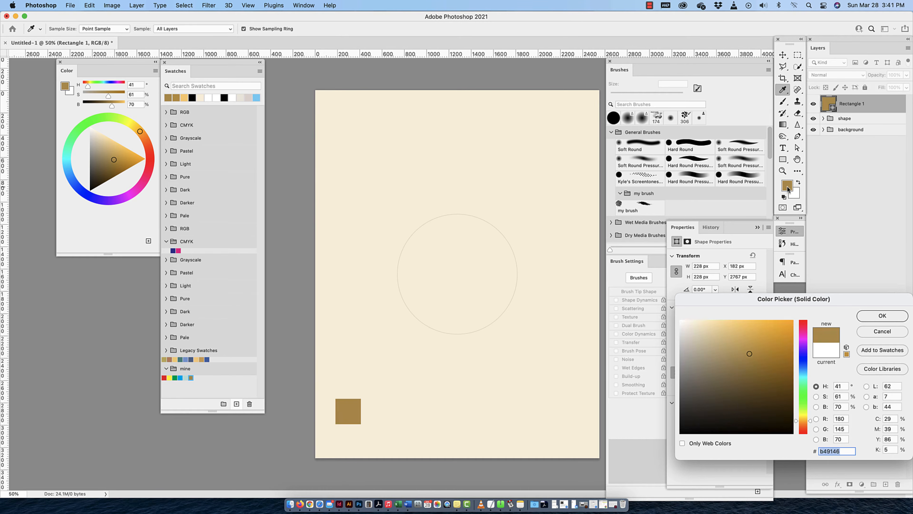
{"action": "left_click", "coordinate": [879, 316]}
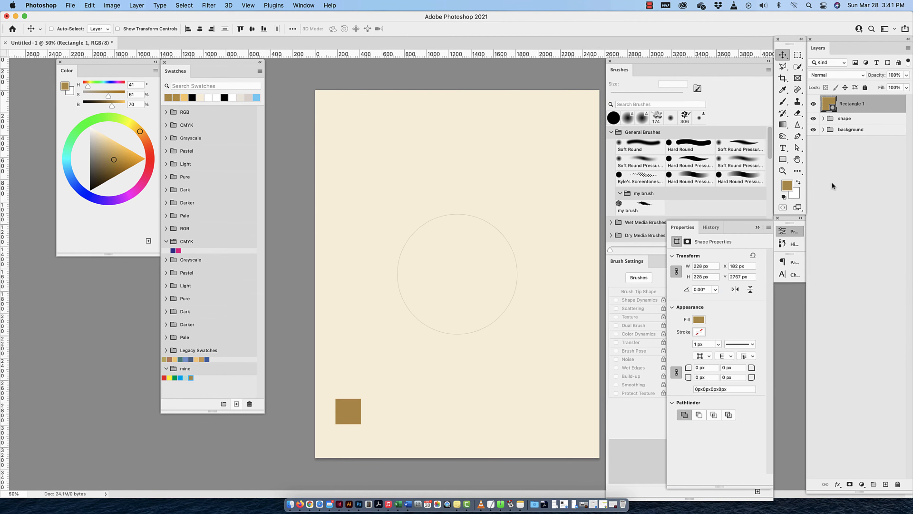
{"action": "left_click_drag", "start_coordinate": [345, 419], "coordinate": [373, 418]}
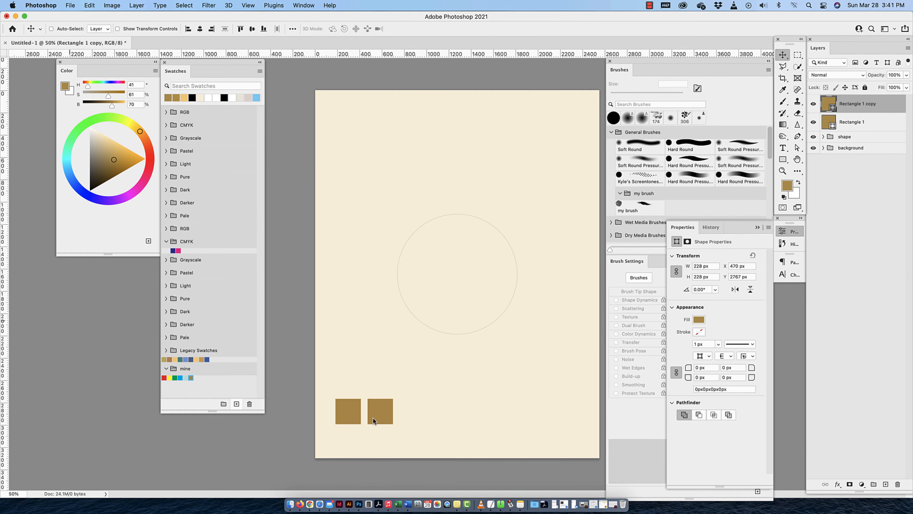
Choose a light brown with hue 41°, saturation 17% and brightness 94%, and save it as a swatch named "light brown"
{"action": "left_click_drag", "start_coordinate": [114, 159], "coordinate": [99, 136]}
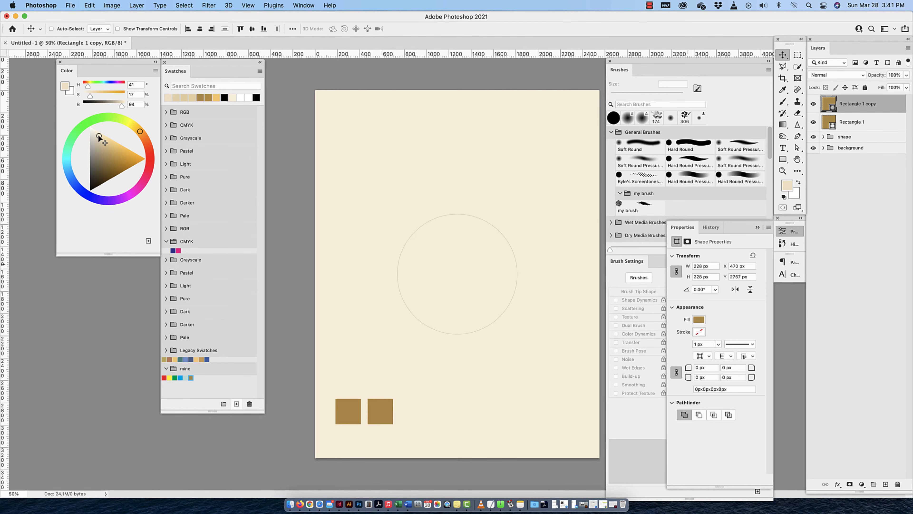
{"action": "left_click", "coordinate": [148, 240]}
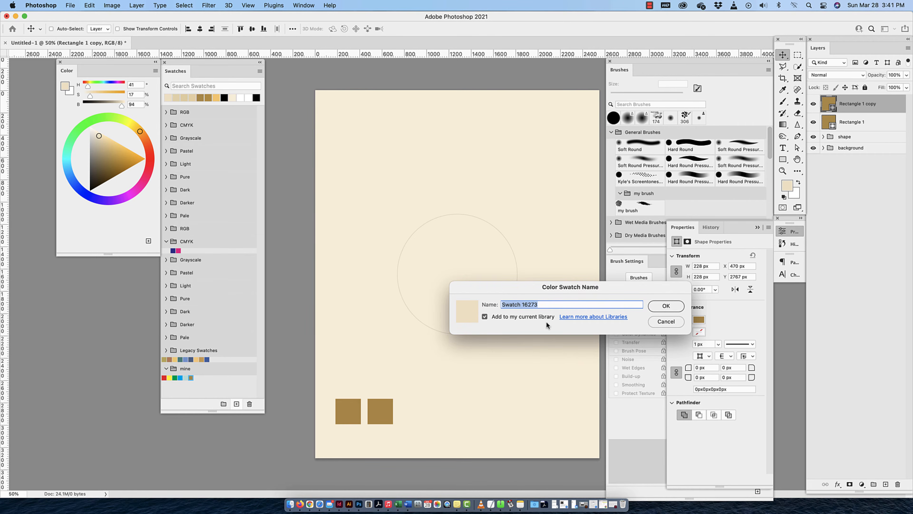
{"action": "type", "text": "light b"}
{"action": "key", "text": "BackSpace"}
{"action": "key", "text": "BackSpace"}
{"action": "key", "text": "BackSpace"}
{"action": "type", "text": "rwonown"}
{"action": "key", "text": "Return"}
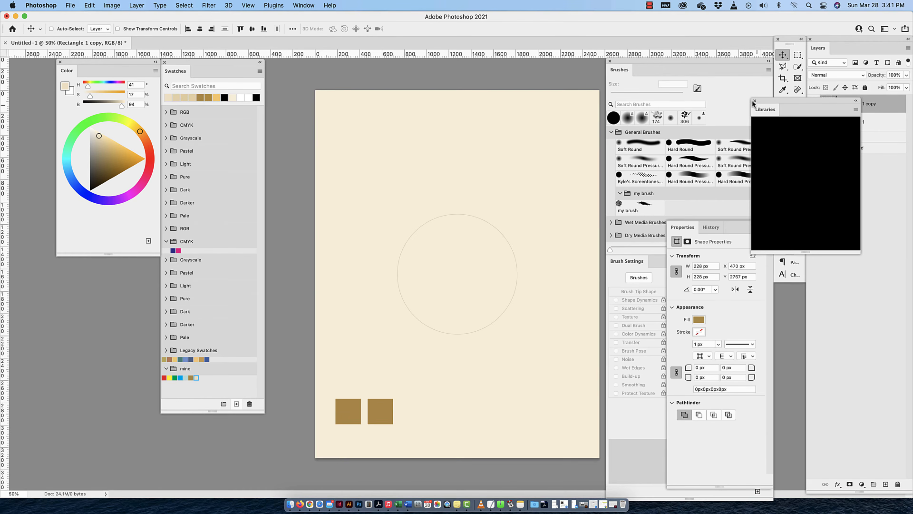
Fill the second square with the light brown foreground color and place a copy of it just to its right
{"action": "double_click", "coordinate": [831, 108]}
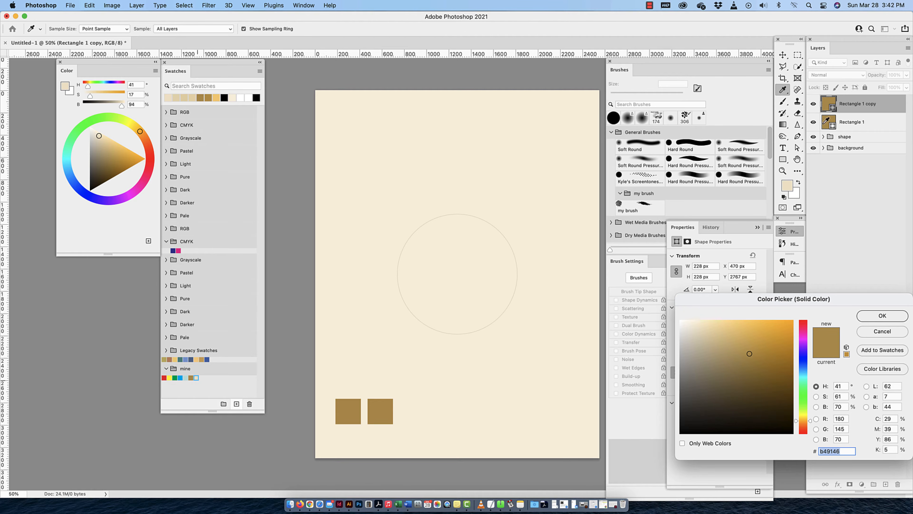
{"action": "left_click", "coordinate": [789, 185]}
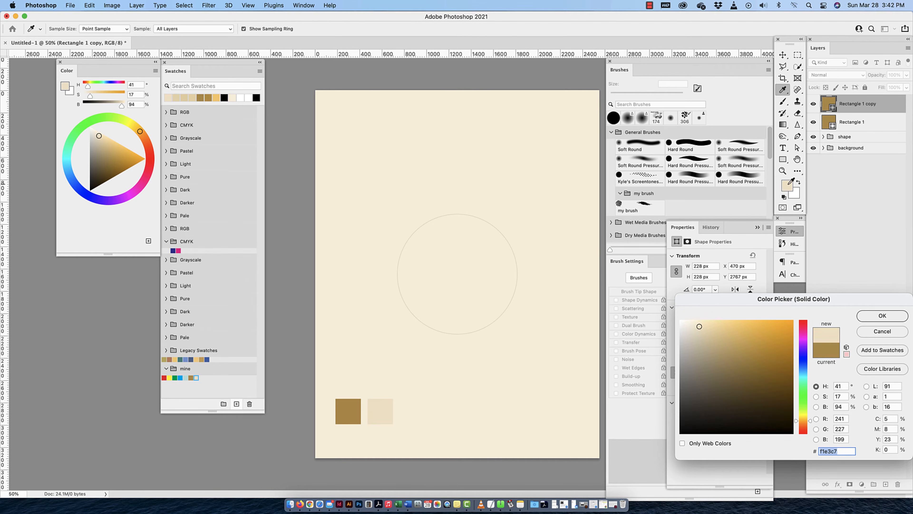
{"action": "left_click", "coordinate": [885, 317]}
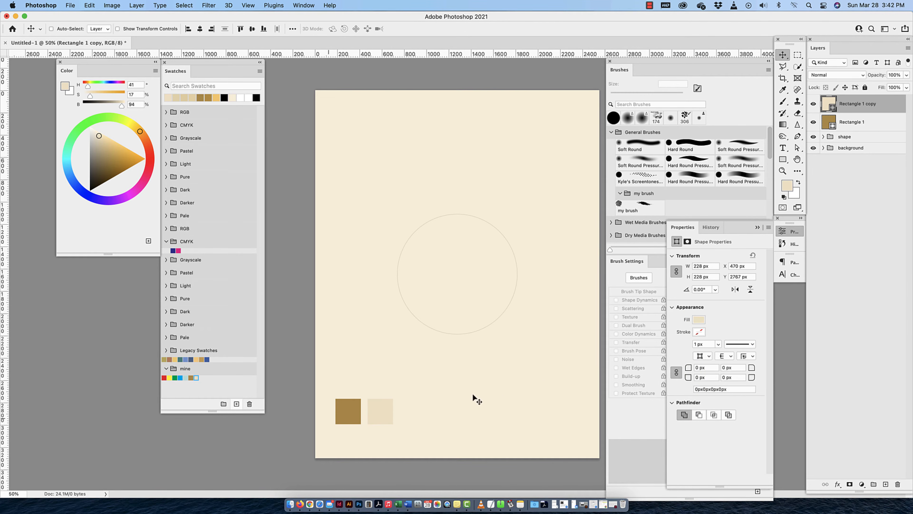
{"action": "left_click_drag", "start_coordinate": [374, 415], "coordinate": [408, 416]}
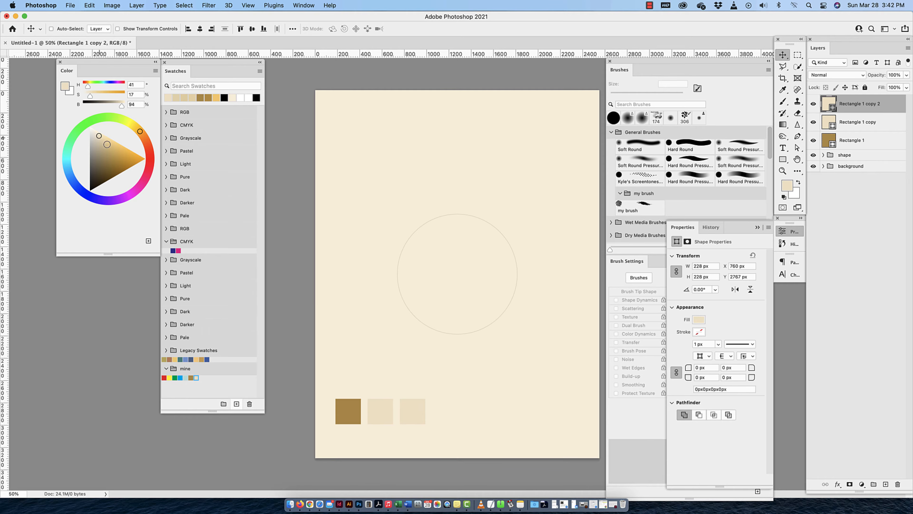
Choose a dark brown with hue 41°, saturation 68% and brightness 40%, and save it as a swatch named "dark brown" outside the current library
{"action": "left_click_drag", "start_coordinate": [106, 144], "coordinate": [105, 176]}
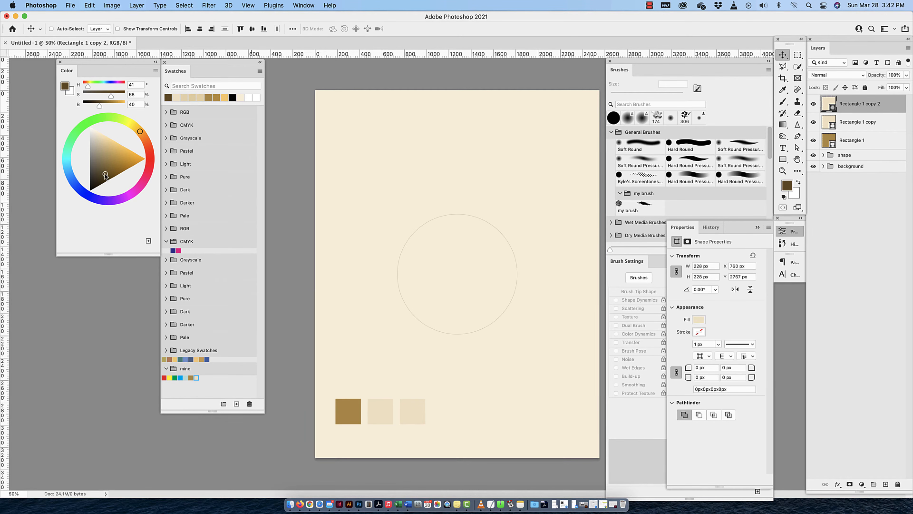
{"action": "left_click", "coordinate": [236, 404]}
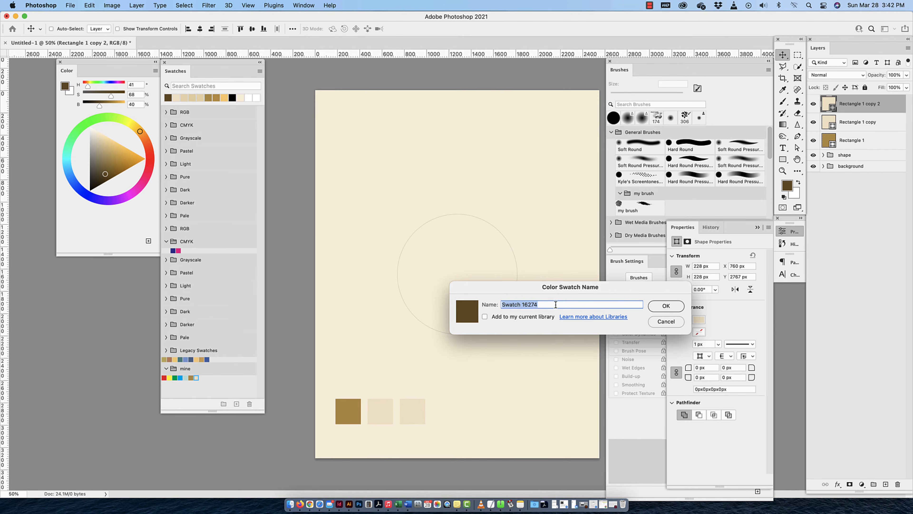
{"action": "type", "text": "dark brwon"}
{"action": "key", "text": "BackSpace"}
{"action": "key", "text": "BackSpace"}
{"action": "key", "text": "BackSpace"}
{"action": "type", "text": "own"}
{"action": "left_click", "coordinate": [667, 306]}
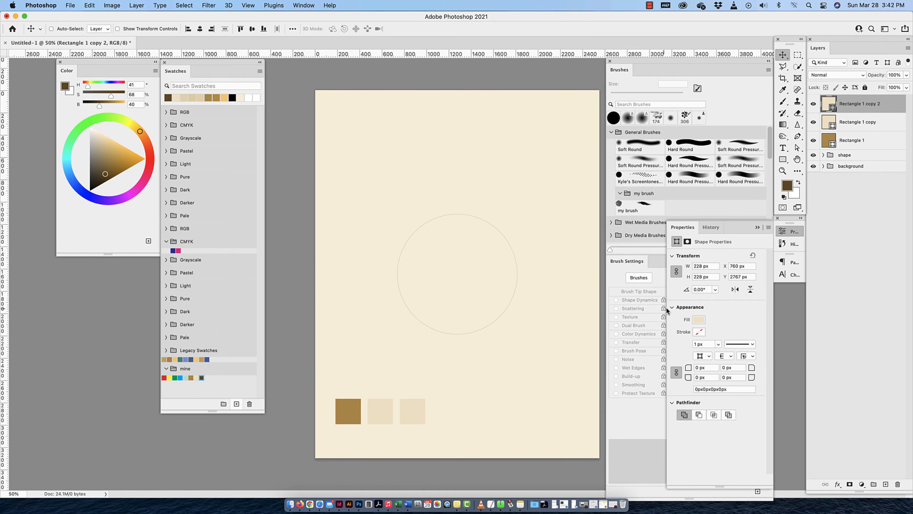
Fill the third square with the dark brown foreground color
{"action": "double_click", "coordinate": [830, 108]}
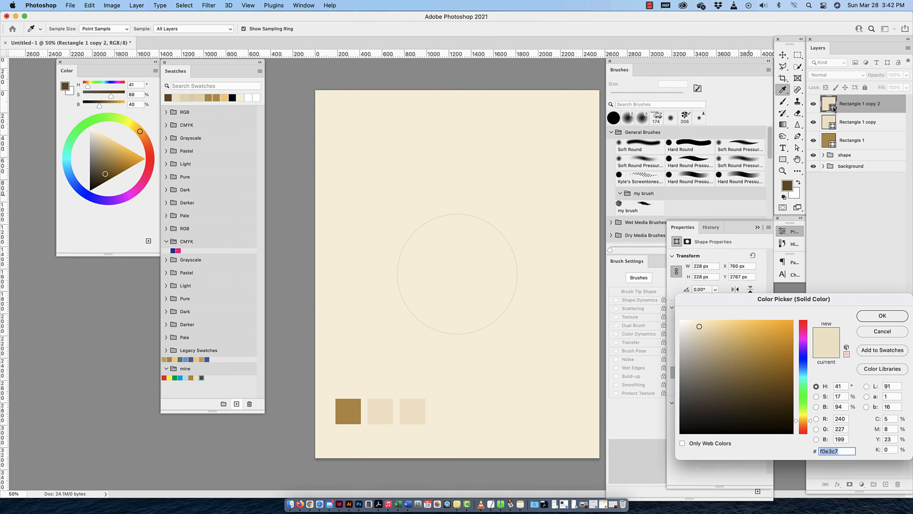
{"action": "left_click", "coordinate": [788, 186]}
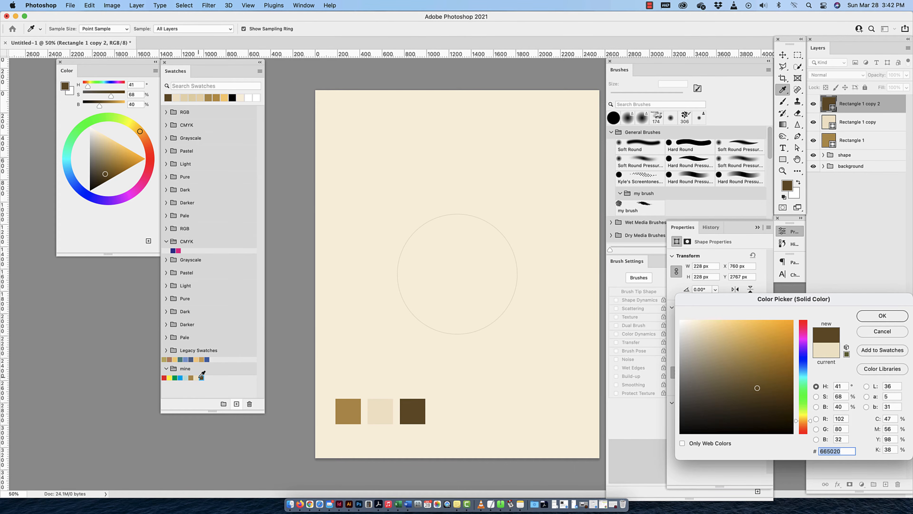
{"action": "left_click", "coordinate": [874, 315]}
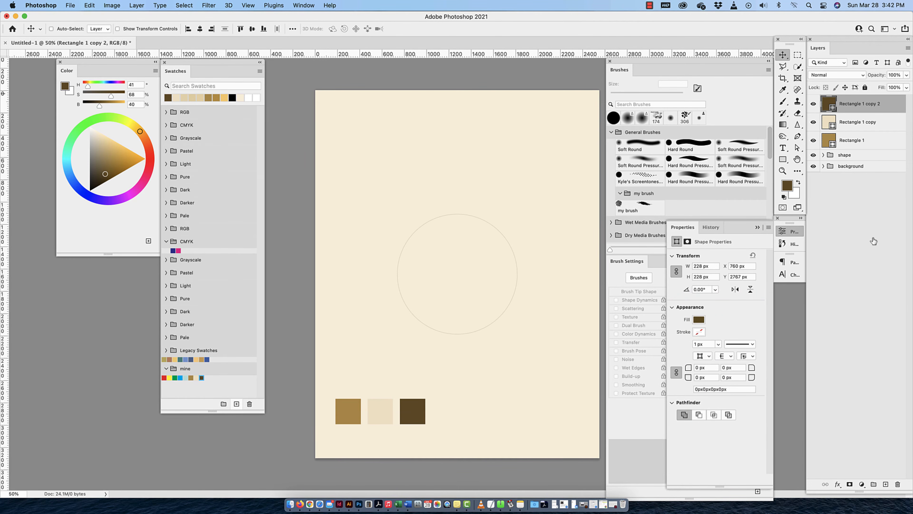
Group the three rectangle layers and name the group "palette"
{"action": "left_click", "coordinate": [871, 140], "text": "shift"}
{"action": "left_click", "coordinate": [866, 111]}
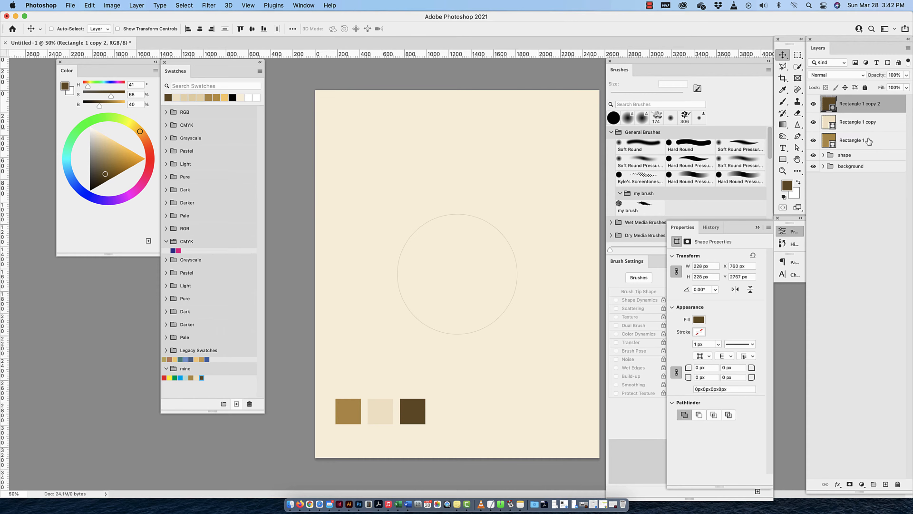
{"action": "left_click", "coordinate": [870, 141], "text": "shift"}
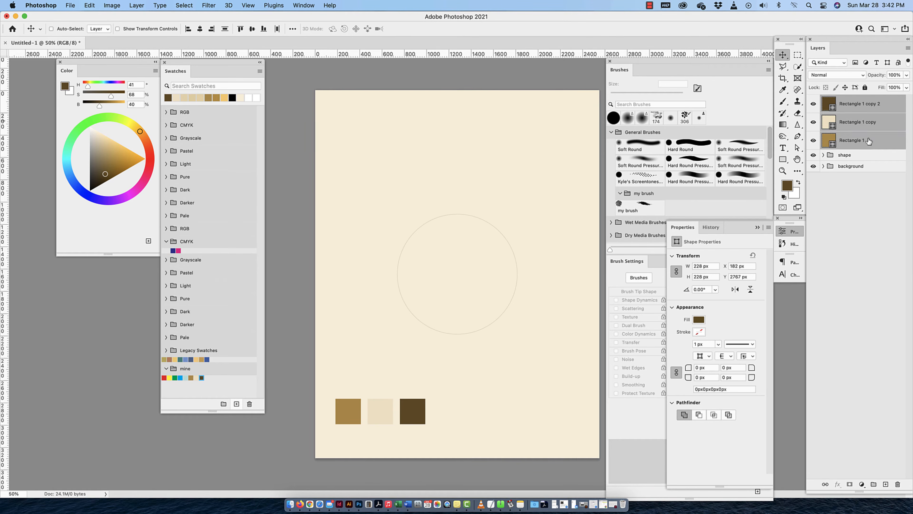
{"action": "key", "text": "super+g"}
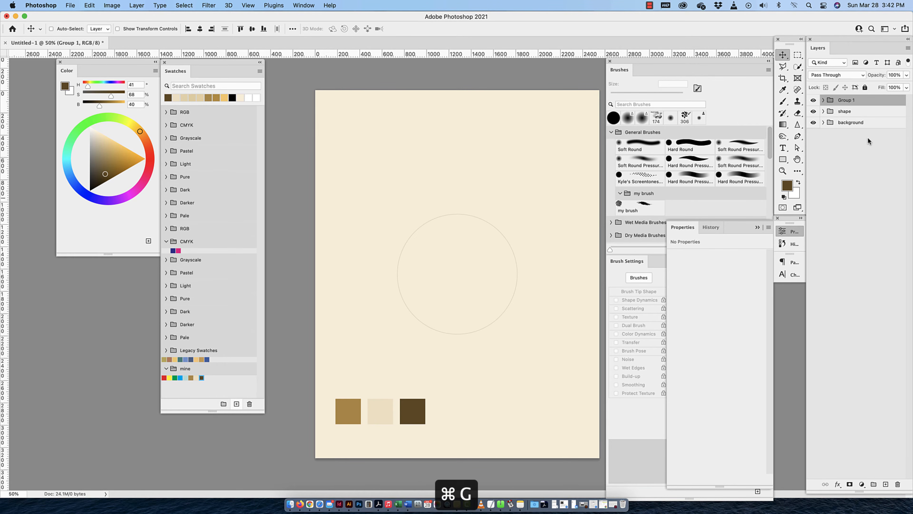
{"action": "double_click", "coordinate": [846, 100]}
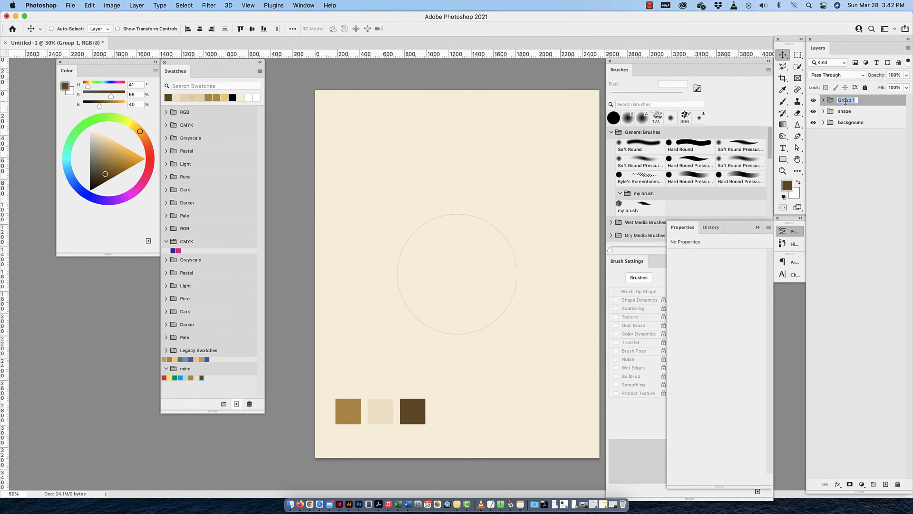
{"action": "type", "text": "palette"}
{"action": "key", "text": "Return"}
Return to the Move tool and collapse the Properties panel to uncover the brush settings
{"action": "left_click", "coordinate": [629, 181]}
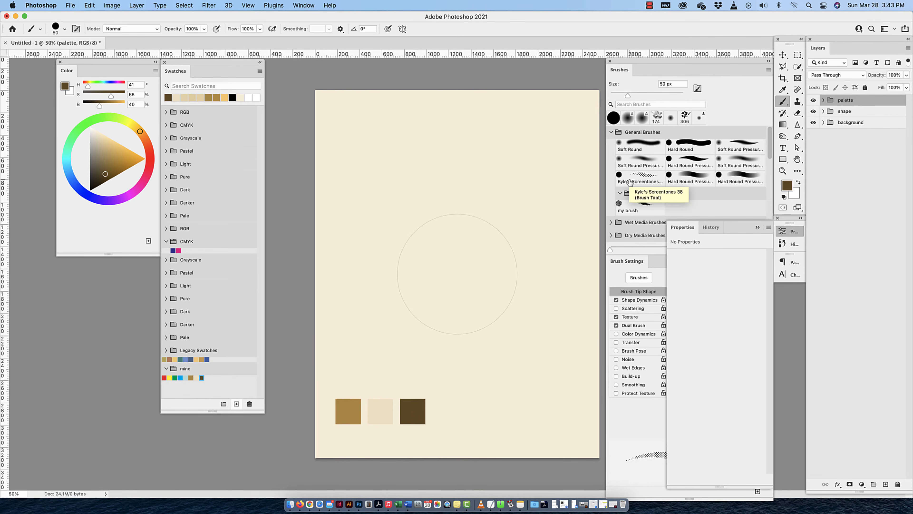
{"action": "key", "text": "v"}
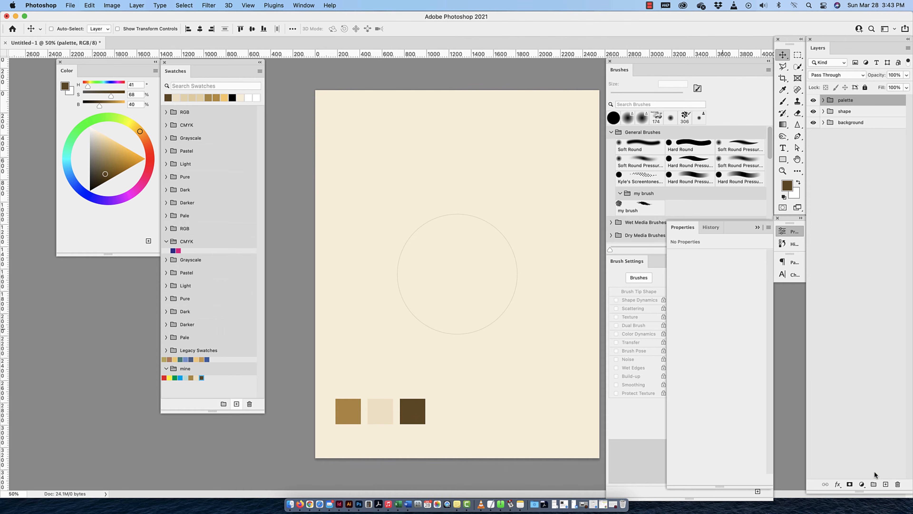
{"action": "left_click", "coordinate": [683, 226]}
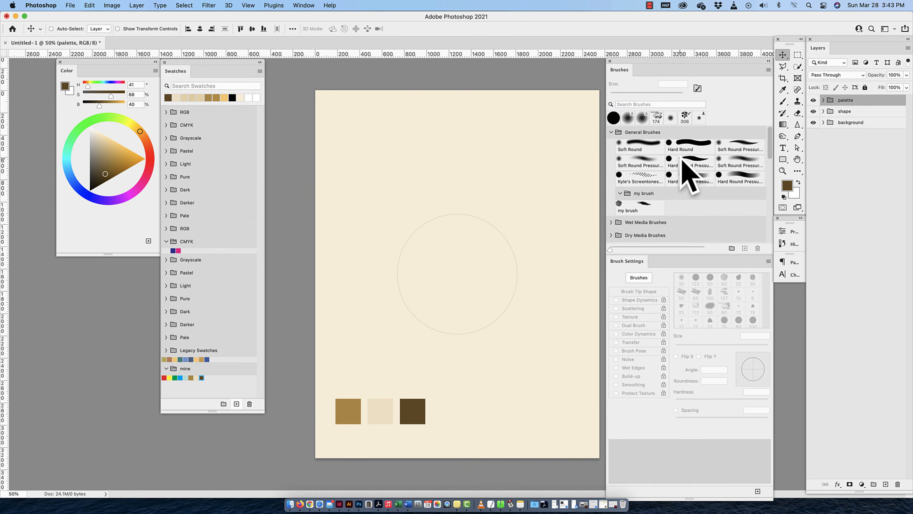
Expand the art_markers brush folder and select the first "Kyle's AM - 1 Basic" brush
{"action": "scroll", "coordinate": [645, 222], "scroll_direction": "down", "scroll_amount": 5}
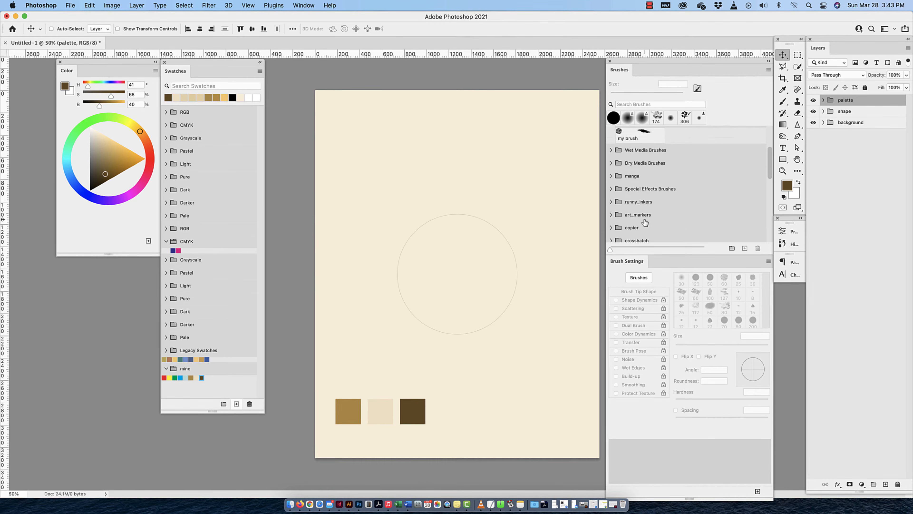
{"action": "scroll", "coordinate": [645, 222], "scroll_direction": "up", "scroll_amount": 2}
{"action": "scroll", "coordinate": [645, 222], "scroll_direction": "down", "scroll_amount": 3}
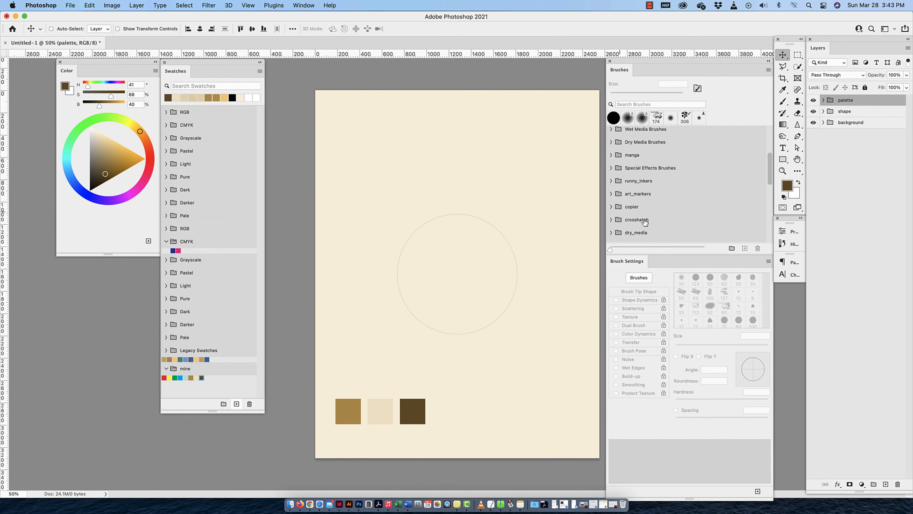
{"action": "left_click", "coordinate": [611, 193]}
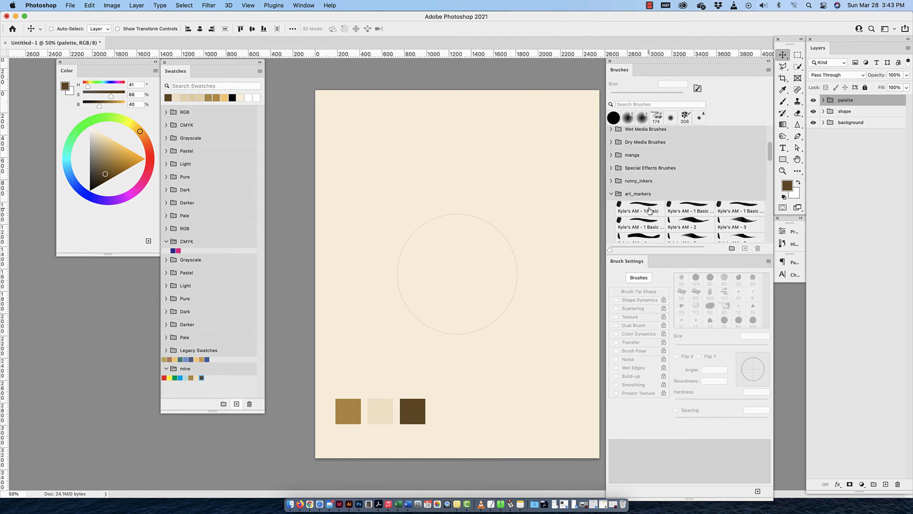
{"action": "scroll", "coordinate": [683, 151], "scroll_direction": "up", "scroll_amount": 2}
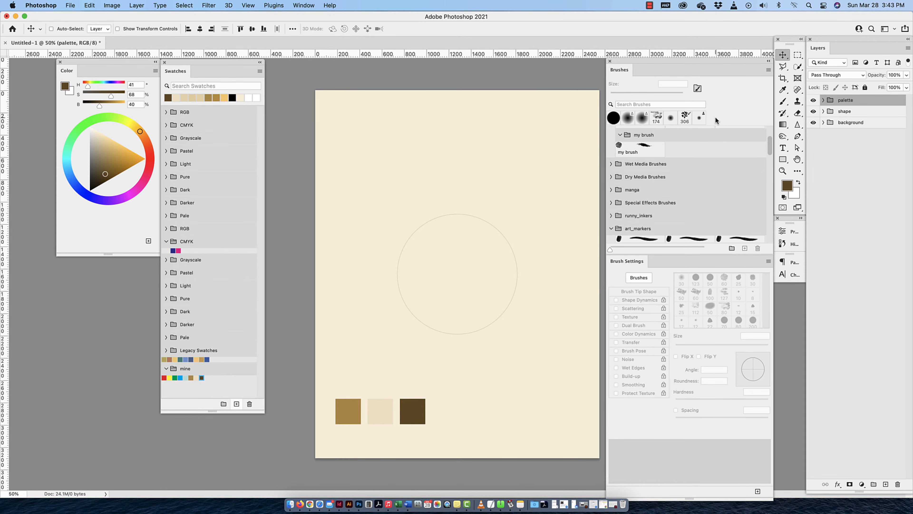
{"action": "scroll", "coordinate": [646, 215], "scroll_direction": "up", "scroll_amount": 3}
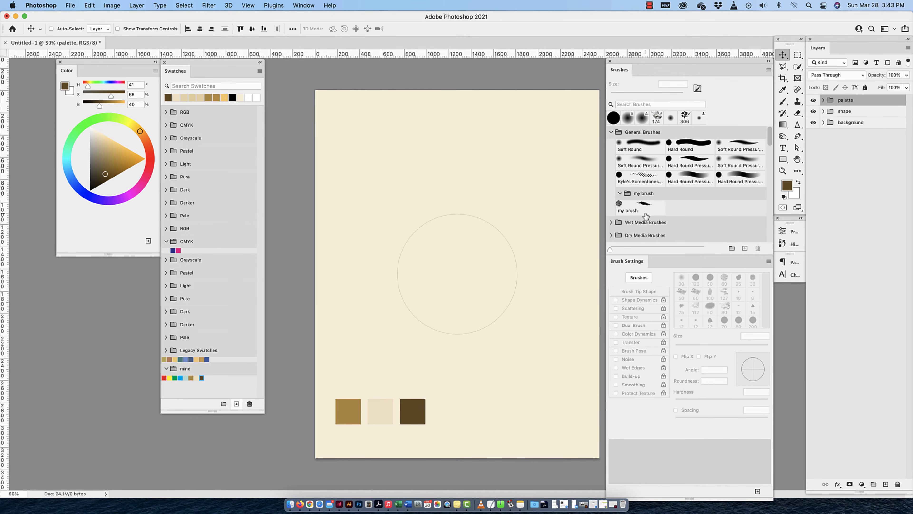
{"action": "scroll", "coordinate": [646, 215], "scroll_direction": "down", "scroll_amount": 5}
{"action": "left_click", "coordinate": [644, 191]}
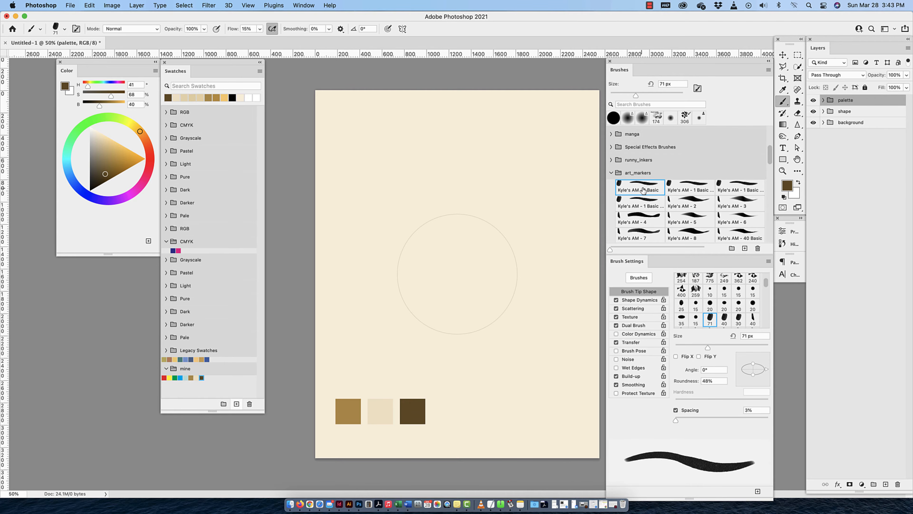
Move the selected "Kyle's AM - 1 Basic" brush to the start of the General Brushes folder and select it there
{"action": "scroll", "coordinate": [643, 190], "scroll_direction": "up", "scroll_amount": 1}
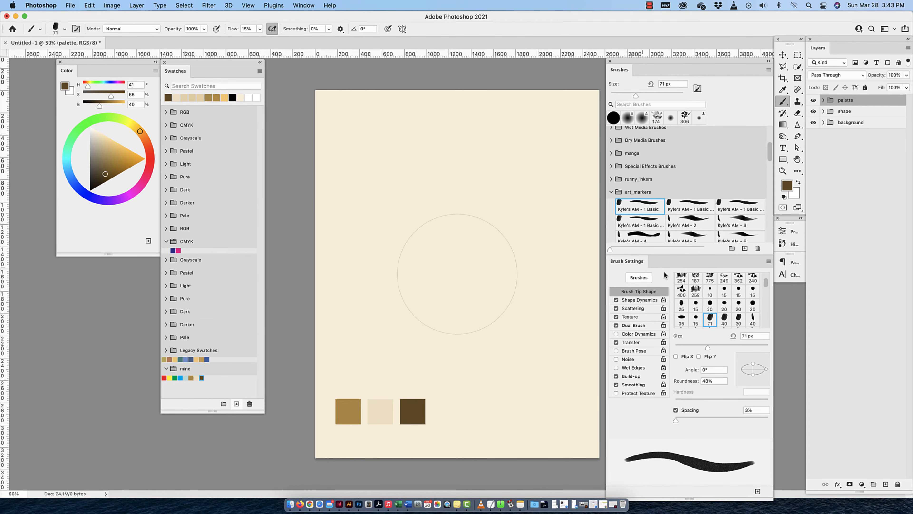
{"action": "scroll", "coordinate": [645, 236], "scroll_direction": "up", "scroll_amount": 1}
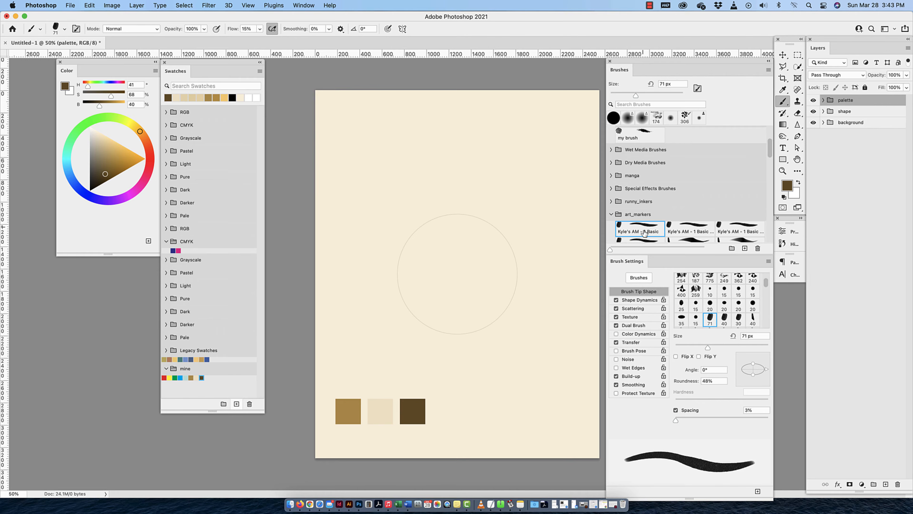
{"action": "right_click", "coordinate": [643, 230]}
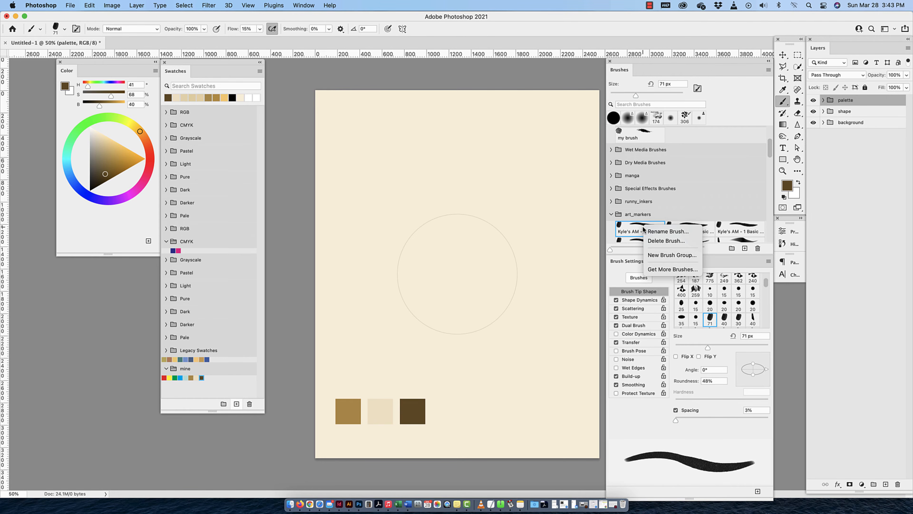
{"action": "left_click", "coordinate": [628, 229]}
{"action": "mouse_move", "coordinate": [628, 229]}
{"action": "left_mouse_down"}
{"action": "mouse_move", "coordinate": [705, 115]}
{"action": "mouse_move", "coordinate": [665, 143]}
{"action": "mouse_move", "coordinate": [620, 151]}
{"action": "left_mouse_up"}
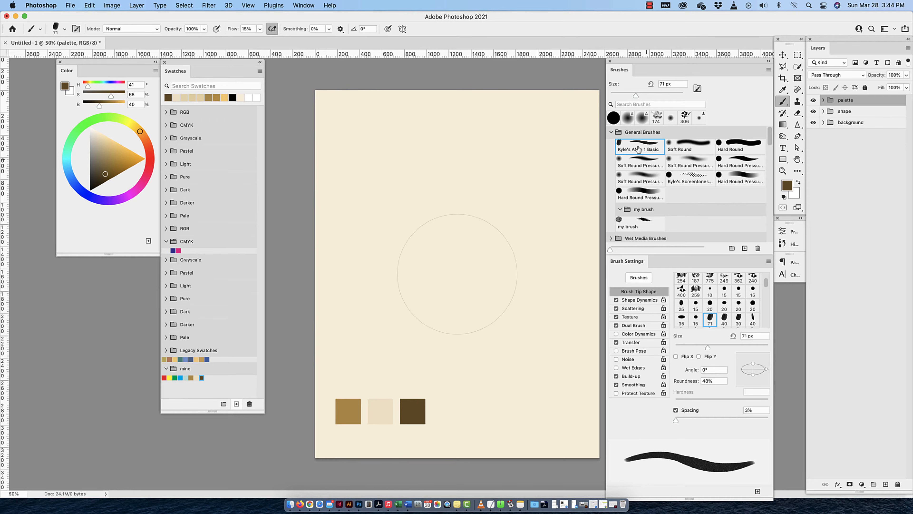
{"action": "left_click", "coordinate": [638, 144]}
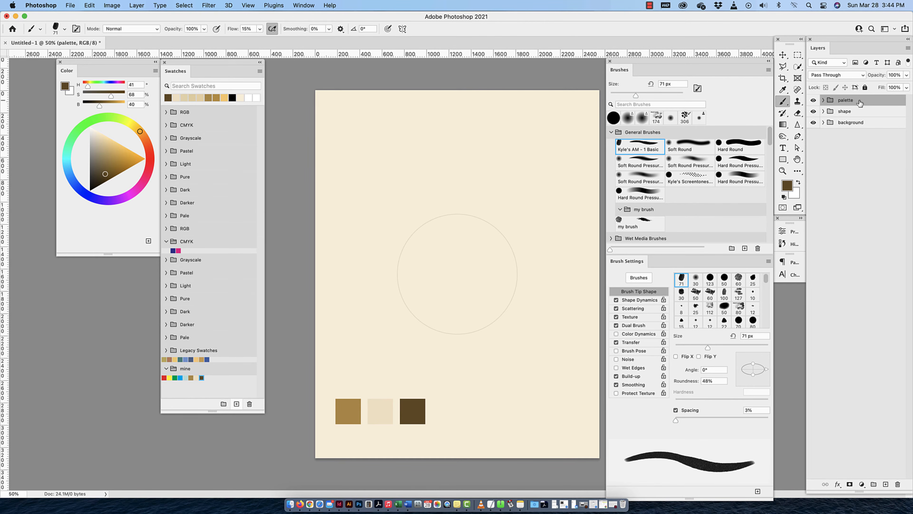
Add a new layer above the palette group and set the marker brush size to 300 px
{"action": "left_click", "coordinate": [885, 484]}
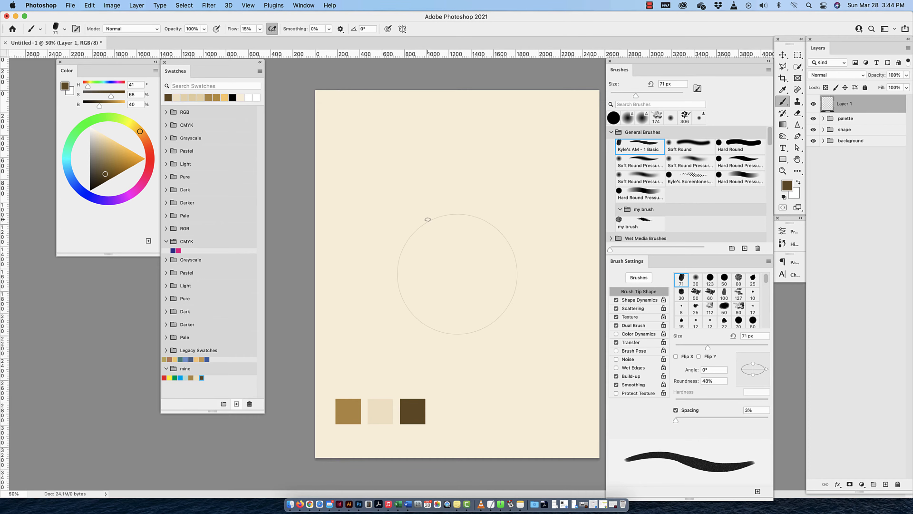
{"action": "key", "text": "bracketleft"}
{"action": "key", "text": "bracketleft"}
{"action": "key", "text": "bracketleft"}
{"action": "key", "text": "bracketleft"}
{"action": "key", "text": "bracketleft"}
{"action": "key", "text": "bracketleft"}
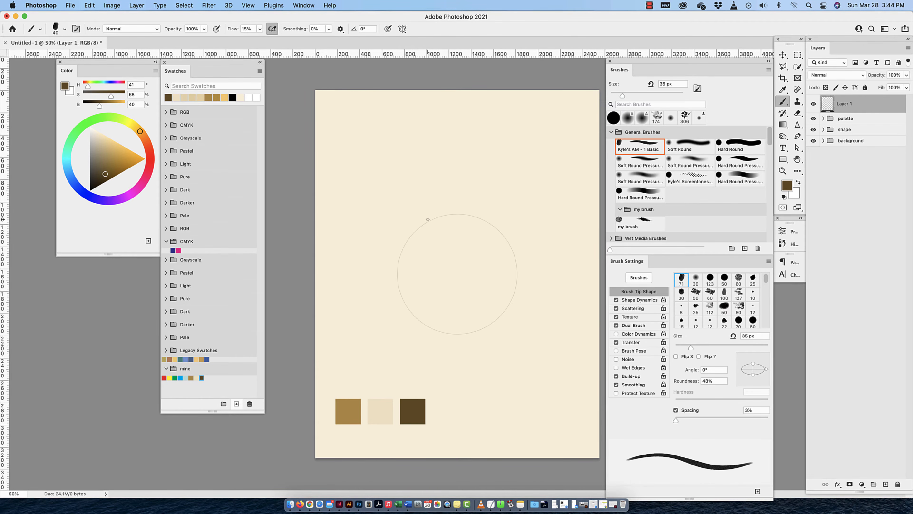
{"action": "key", "text": "bracketright"}
{"action": "key", "text": "bracketright"}
{"action": "key", "text": "bracketright"}
{"action": "key", "text": "bracketright"}
{"action": "key", "text": "bracketright"}
{"action": "key", "text": "bracketright"}
{"action": "key", "text": "bracketright"}
{"action": "key", "text": "bracketright"}
{"action": "key", "text": "bracketright"}
{"action": "key", "text": "bracketright"}
{"action": "key", "text": "bracketright"}
{"action": "key", "text": "bracketright"}
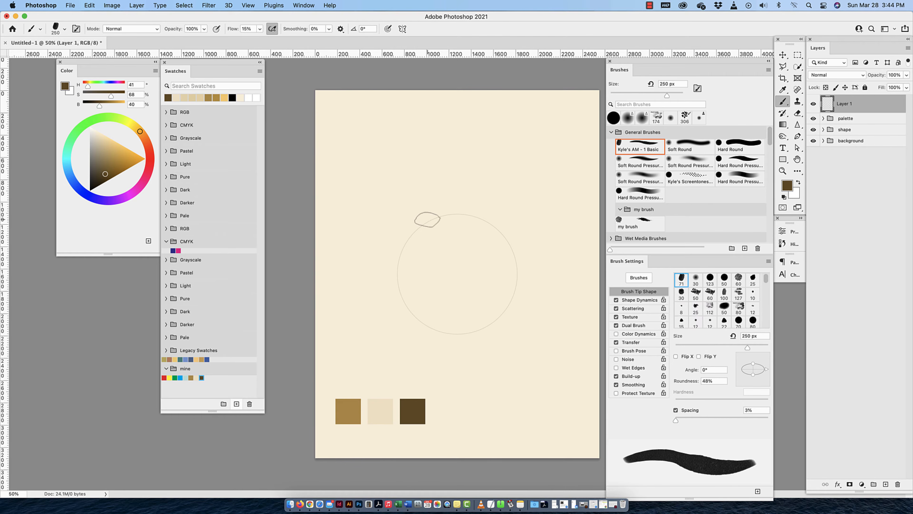
{"action": "key", "text": "bracketright"}
{"action": "key", "text": "bracketright"}
{"action": "key", "text": "bracketleft"}
{"action": "key", "text": "bracketleft"}
{"action": "key", "text": "bracketleft"}
{"action": "key", "text": "bracketleft"}
{"action": "key", "text": "bracketleft"}
{"action": "key", "text": "bracketleft"}
{"action": "key", "text": "bracketleft"}
{"action": "left_click", "coordinate": [669, 175]}
{"action": "key", "text": "bracketright"}
{"action": "key", "text": "bracketright"}
{"action": "key", "text": "bracketright"}
{"action": "key", "text": "bracketright"}
Sample the golden brown of the first palette square as the foreground color and return to the Brush tool
{"action": "key", "text": "i"}
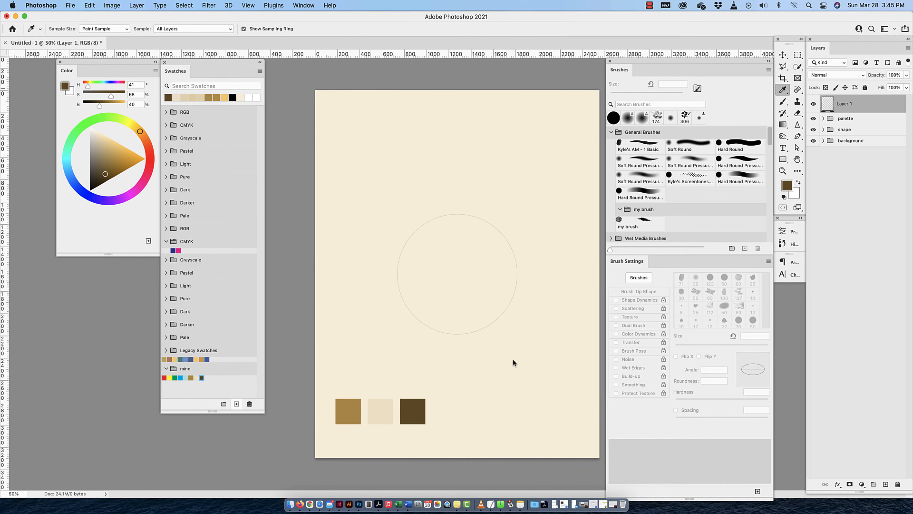
{"action": "left_click", "coordinate": [354, 412]}
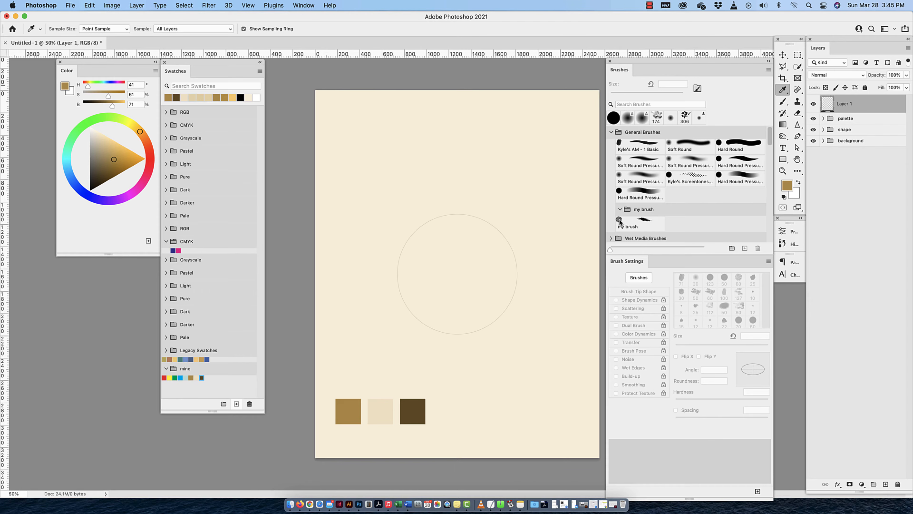
{"action": "left_click", "coordinate": [782, 103]}
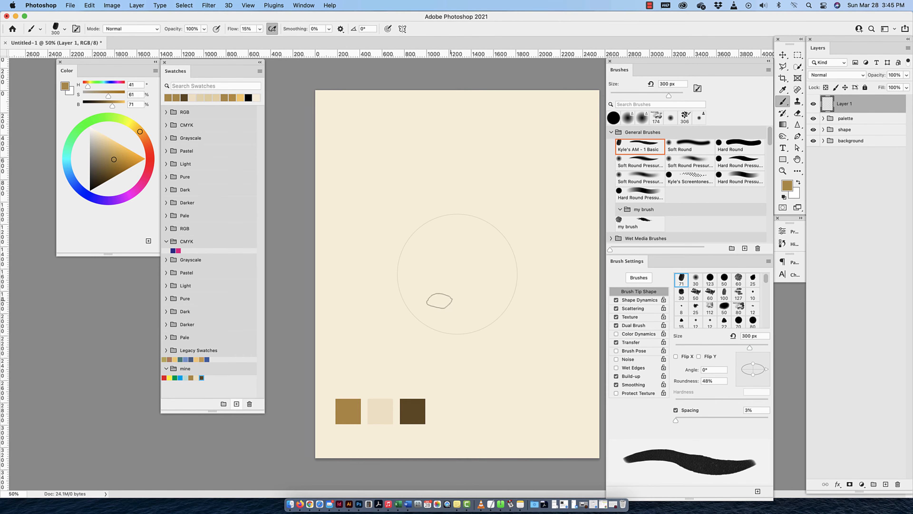
Try golden brown strokes along the lower-left side of the circle guide, then undo them
{"action": "mouse_move", "coordinate": [440, 301]}
{"action": "left_mouse_down"}
{"action": "mouse_move", "coordinate": [416, 293]}
{"action": "mouse_move", "coordinate": [417, 271]}
{"action": "mouse_move", "coordinate": [414, 292]}
{"action": "mouse_move", "coordinate": [423, 306]}
{"action": "mouse_move", "coordinate": [416, 255]}
{"action": "mouse_move", "coordinate": [414, 291]}
{"action": "mouse_move", "coordinate": [433, 320]}
{"action": "mouse_move", "coordinate": [472, 328]}
{"action": "mouse_move", "coordinate": [457, 323]}
{"action": "mouse_move", "coordinate": [422, 271]}
{"action": "mouse_move", "coordinate": [422, 244]}
{"action": "mouse_move", "coordinate": [470, 314]}
{"action": "left_mouse_up"}
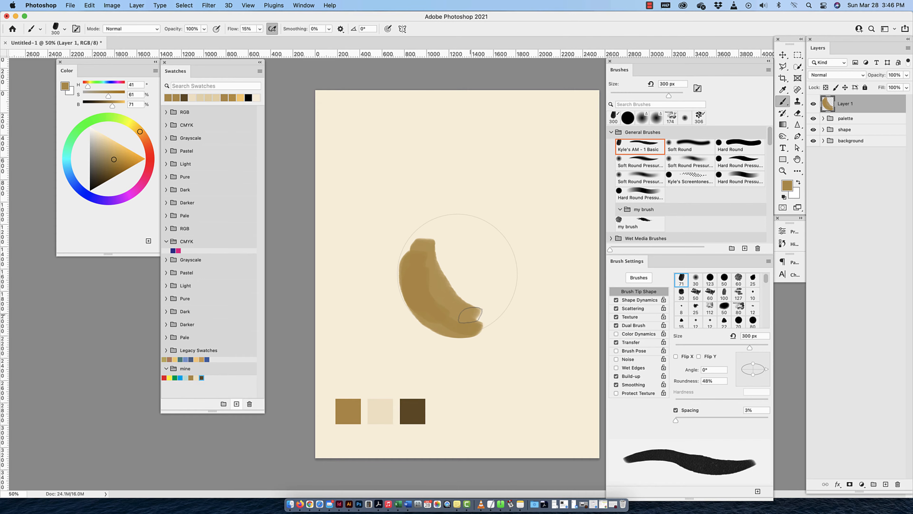
{"action": "key", "text": "super+z"}
{"action": "key", "text": "super+z"}
{"action": "key", "text": "super+z"}
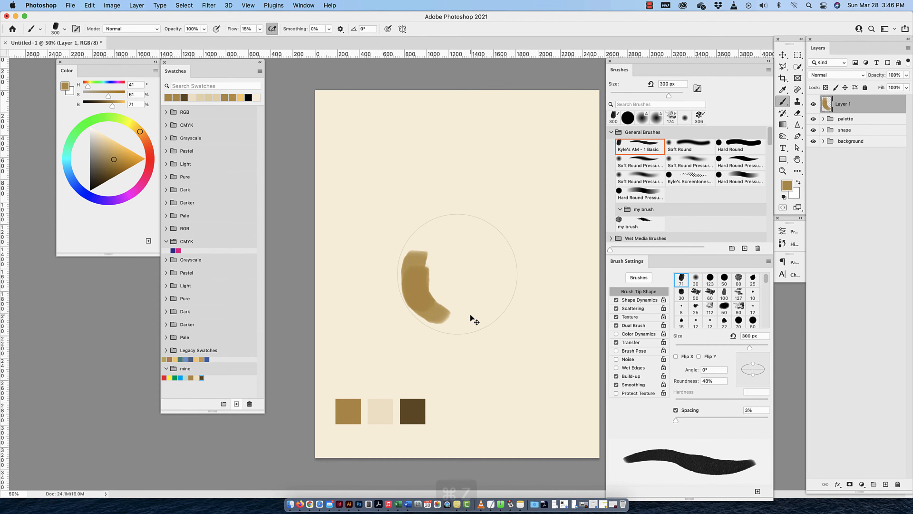
{"action": "key", "text": "super+z"}
{"action": "key", "text": "super+z"}
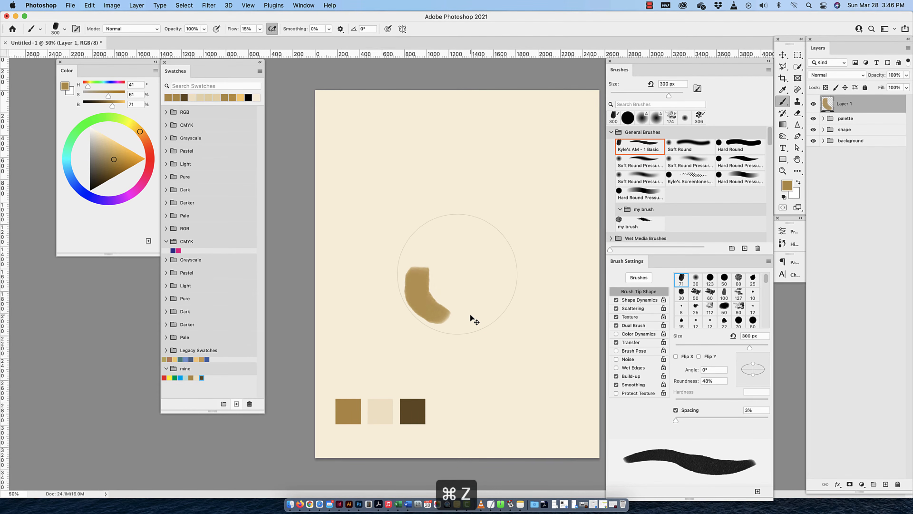
Display the document's history and reselect Layer 1 as the painting layer
{"action": "left_click", "coordinate": [794, 244]}
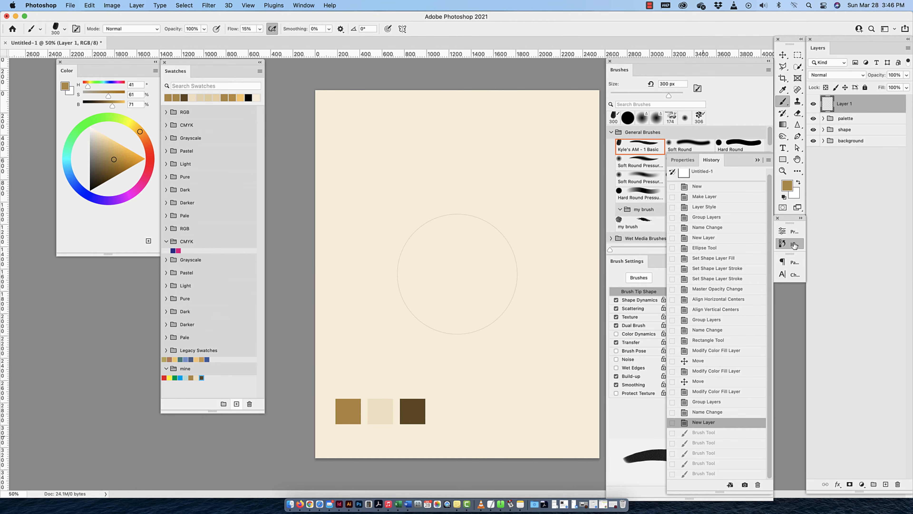
{"action": "left_click", "coordinate": [821, 173]}
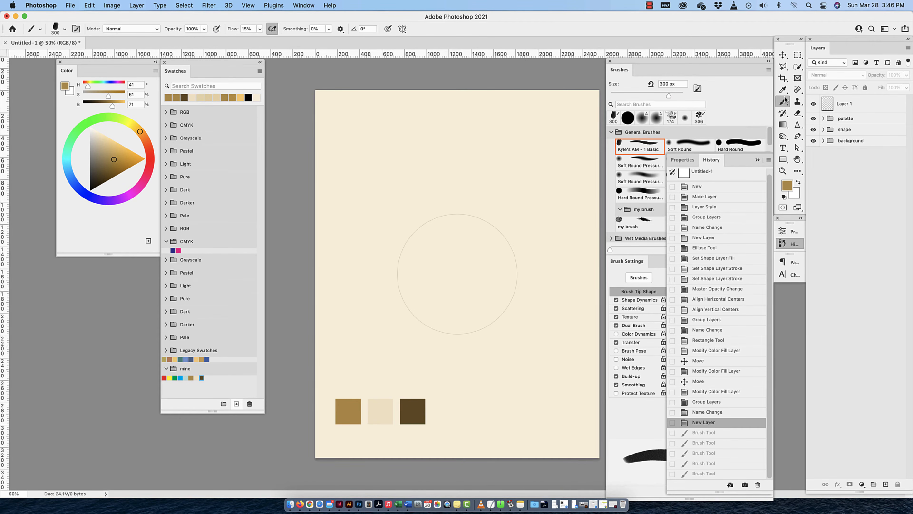
{"action": "left_click", "coordinate": [857, 108]}
Test and undo a vertical stroke at full opacity beside the circle, and set the brush opacity to 50%
{"action": "left_click_drag", "start_coordinate": [355, 168], "coordinate": [349, 328]}
{"action": "key", "text": "super+z"}
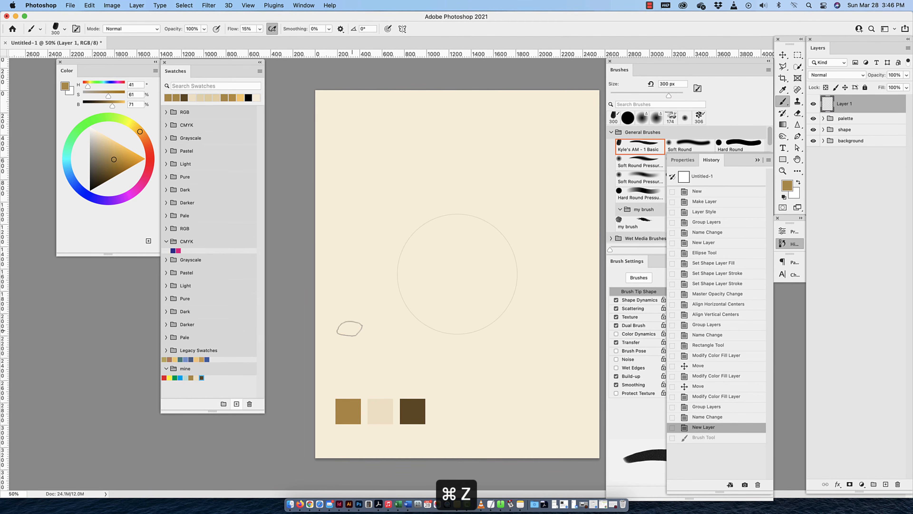
{"action": "left_click", "coordinate": [198, 28]}
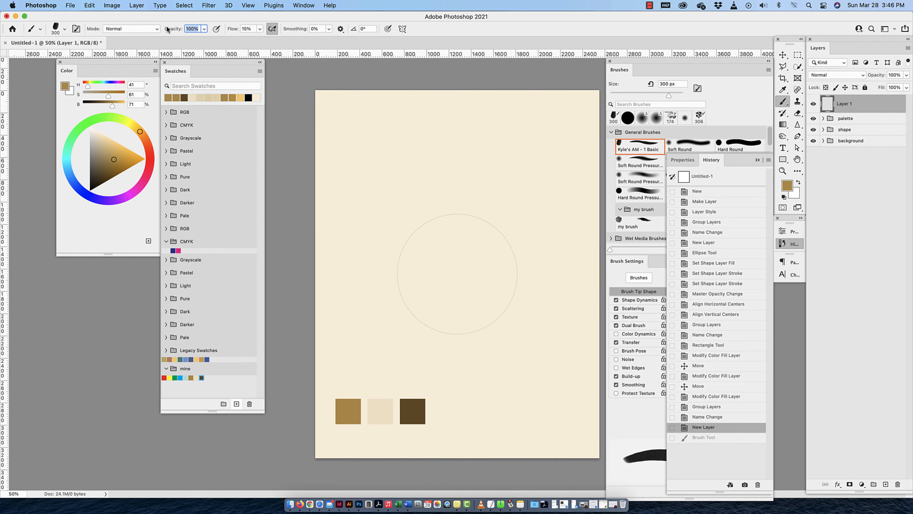
{"action": "type", "text": "50"}
{"action": "key", "text": "Return"}
Test overlapping vertical strokes at 50% opacity to the left of the circle, undoing all of them
{"action": "left_click_drag", "start_coordinate": [364, 171], "coordinate": [360, 319]}
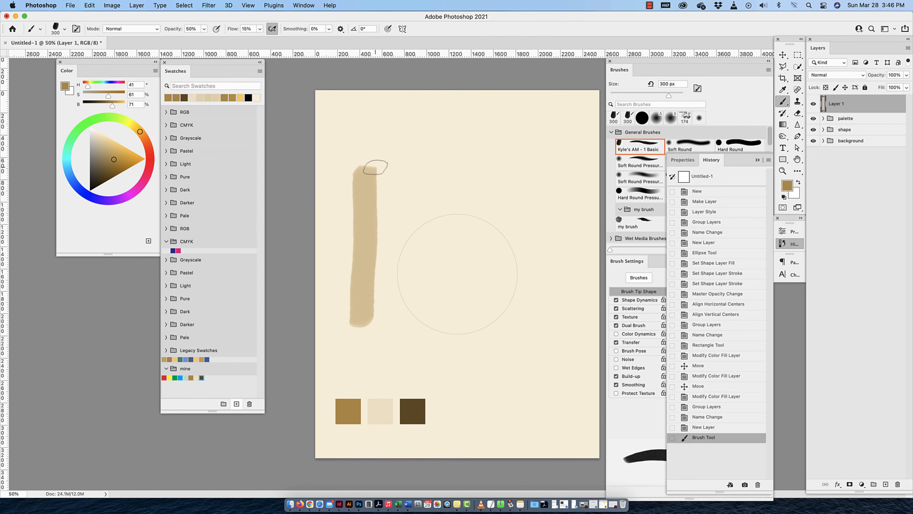
{"action": "left_click_drag", "start_coordinate": [374, 175], "coordinate": [372, 322]}
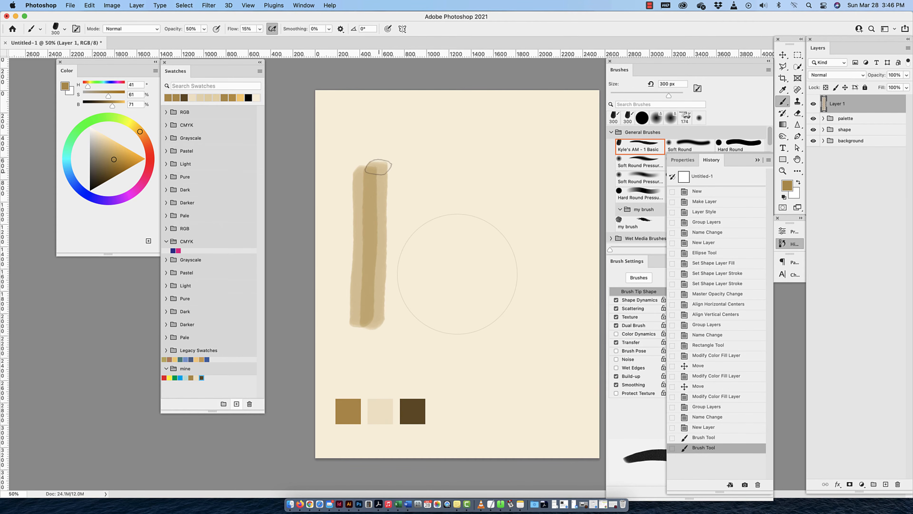
{"action": "mouse_move", "coordinate": [378, 168]}
{"action": "left_mouse_down"}
{"action": "mouse_move", "coordinate": [376, 322]}
{"action": "mouse_move", "coordinate": [368, 190]}
{"action": "mouse_move", "coordinate": [373, 337]}
{"action": "left_mouse_up"}
{"action": "left_click_drag", "start_coordinate": [370, 196], "coordinate": [376, 300]}
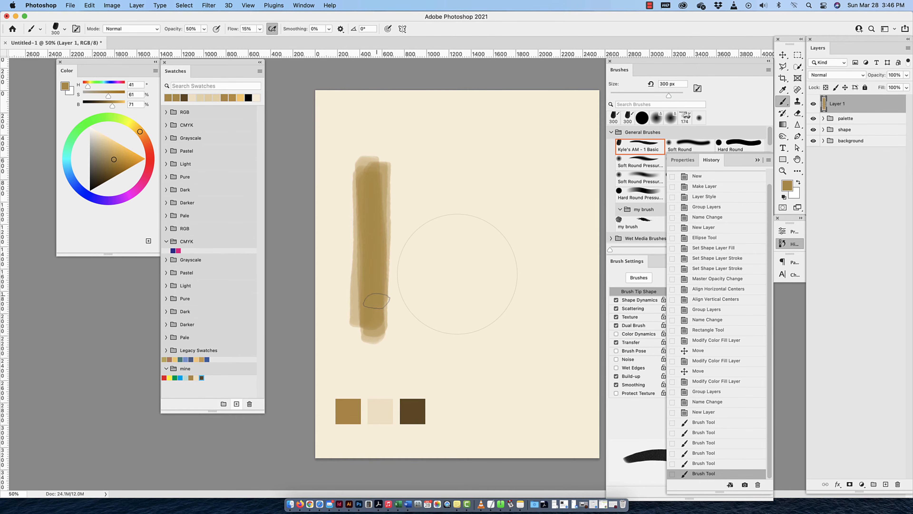
{"action": "key", "text": "super+z"}
{"action": "key", "text": "super+z"}
{"action": "key", "text": "super+z"}
{"action": "key", "text": "super+z"}
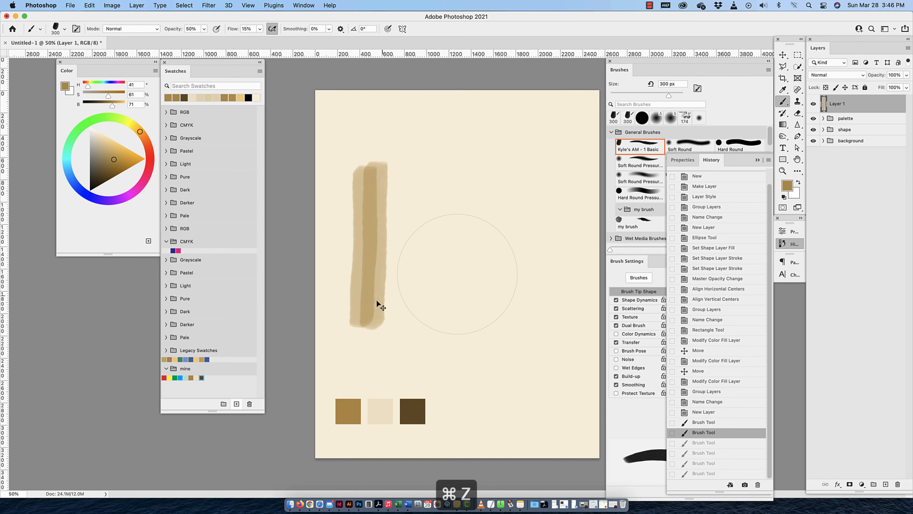
{"action": "key", "text": "super+z"}
{"action": "key", "text": "super+z"}
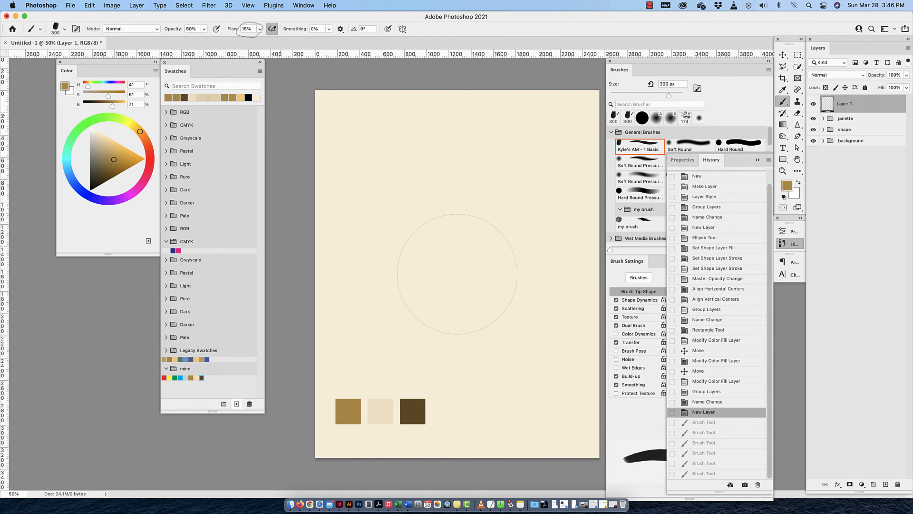
{"action": "left_click_drag", "start_coordinate": [366, 154], "coordinate": [356, 310]}
{"action": "key", "text": "super+z"}
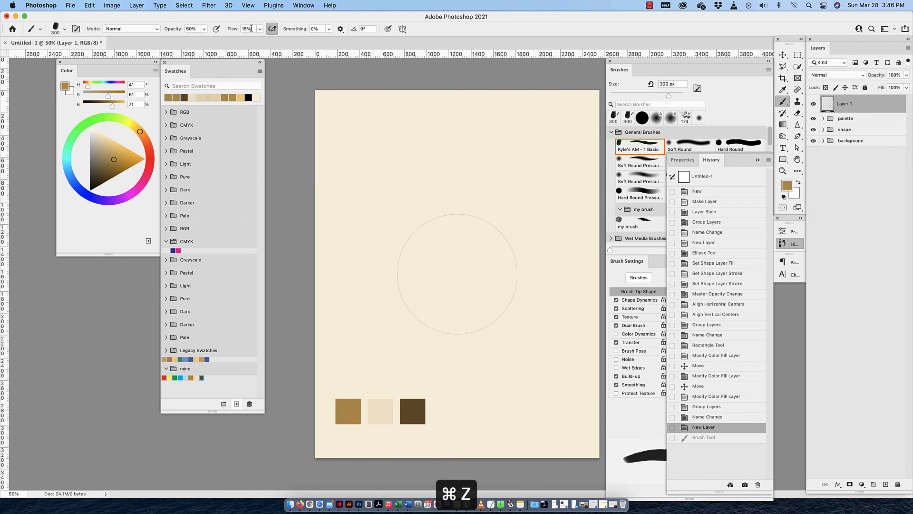
Set the brush flow to 100% and test one vertical stroke beside the circle, undoing the stroke
{"action": "left_click_drag", "start_coordinate": [252, 29], "coordinate": [236, 30]}
{"action": "type", "text": "100"}
{"action": "key", "text": "Return"}
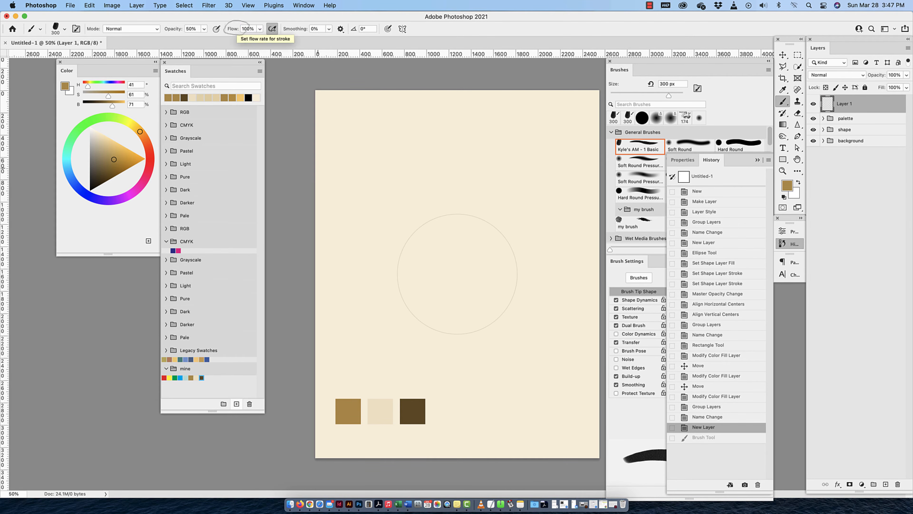
{"action": "left_click_drag", "start_coordinate": [357, 164], "coordinate": [367, 329]}
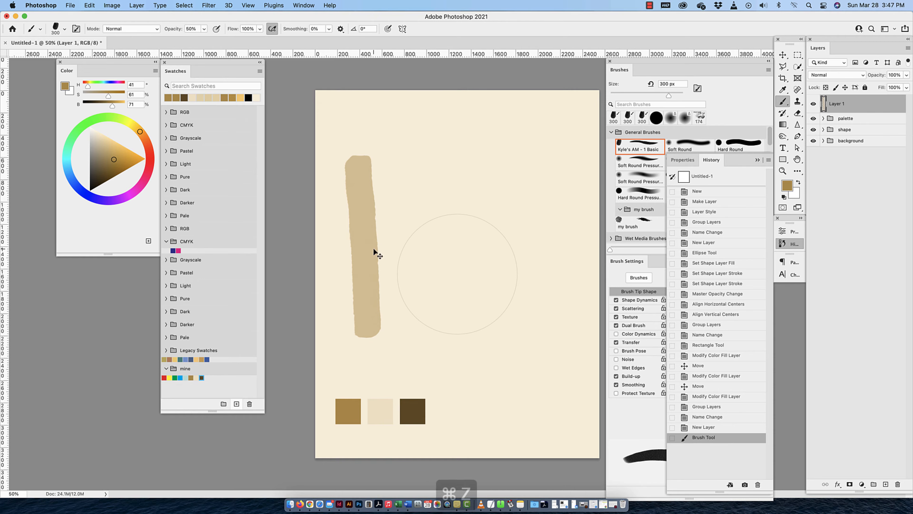
{"action": "key", "text": "super+z"}
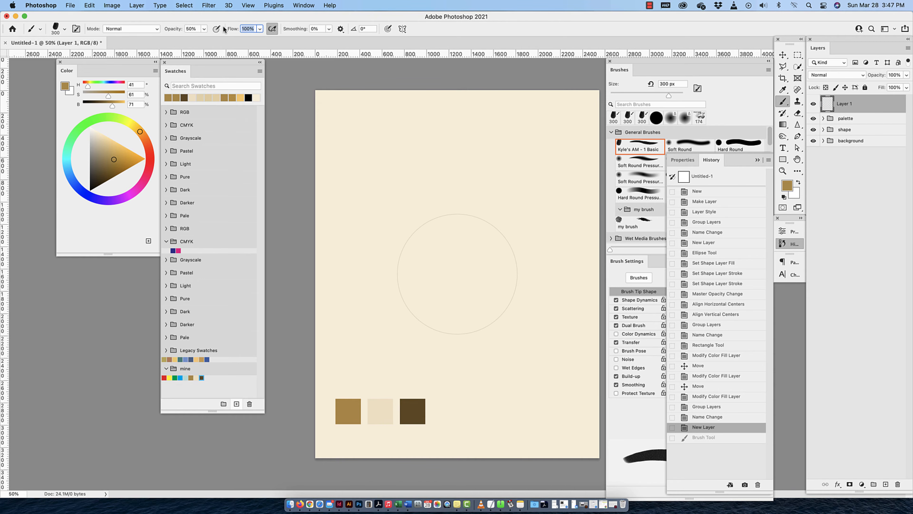
Set the brush flow to 5% and test one vertical stroke beside the circle, undoing the stroke
{"action": "type", "text": "5"}
{"action": "key", "text": "Return"}
{"action": "left_click_drag", "start_coordinate": [360, 168], "coordinate": [359, 365]}
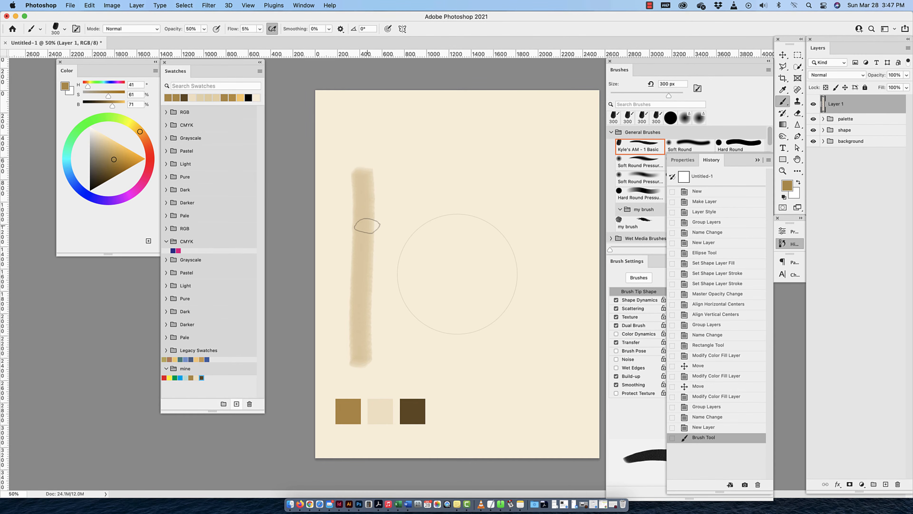
{"action": "key", "text": "cmd+z"}
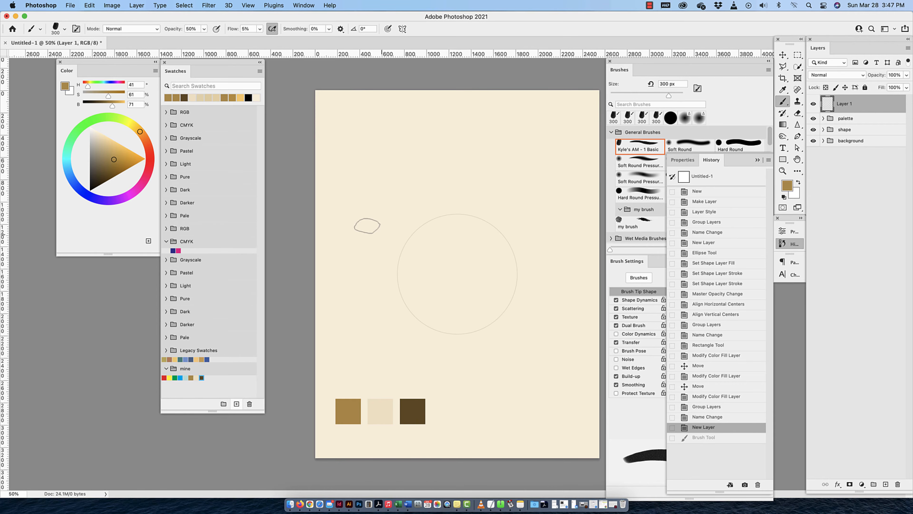
Enlarge the brush to 700 px and fill the circle guide with layered golden brown strokes
{"action": "key", "text": "bracketright"}
{"action": "key", "text": "bracketright"}
{"action": "key", "text": "bracketright"}
{"action": "key", "text": "bracketright"}
{"action": "mouse_move", "coordinate": [434, 245]}
{"action": "left_mouse_down"}
{"action": "mouse_move", "coordinate": [428, 295]}
{"action": "mouse_move", "coordinate": [444, 318]}
{"action": "mouse_move", "coordinate": [476, 323]}
{"action": "mouse_move", "coordinate": [482, 317]}
{"action": "mouse_move", "coordinate": [466, 319]}
{"action": "mouse_move", "coordinate": [493, 283]}
{"action": "mouse_move", "coordinate": [492, 247]}
{"action": "mouse_move", "coordinate": [468, 231]}
{"action": "mouse_move", "coordinate": [446, 231]}
{"action": "mouse_move", "coordinate": [424, 252]}
{"action": "mouse_move", "coordinate": [423, 284]}
{"action": "mouse_move", "coordinate": [463, 317]}
{"action": "mouse_move", "coordinate": [476, 311]}
{"action": "mouse_move", "coordinate": [491, 271]}
{"action": "mouse_move", "coordinate": [478, 248]}
{"action": "mouse_move", "coordinate": [466, 252]}
{"action": "mouse_move", "coordinate": [453, 312]}
{"action": "mouse_move", "coordinate": [464, 272]}
{"action": "mouse_move", "coordinate": [453, 250]}
{"action": "mouse_move", "coordinate": [461, 298]}
{"action": "mouse_move", "coordinate": [469, 248]}
{"action": "mouse_move", "coordinate": [440, 241]}
{"action": "mouse_move", "coordinate": [411, 269]}
{"action": "mouse_move", "coordinate": [433, 311]}
{"action": "mouse_move", "coordinate": [470, 310]}
{"action": "left_mouse_up"}
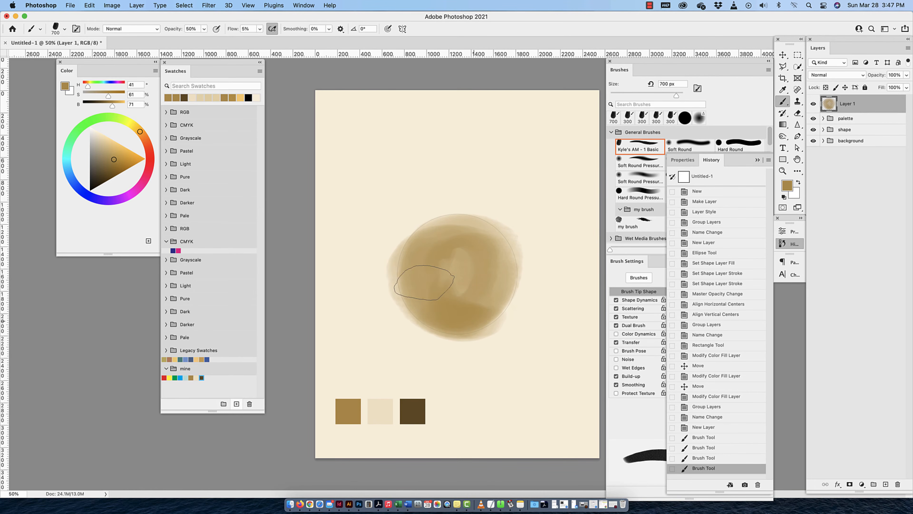
{"action": "mouse_move", "coordinate": [424, 283]}
{"action": "left_mouse_down"}
{"action": "mouse_move", "coordinate": [441, 232]}
{"action": "mouse_move", "coordinate": [463, 232]}
{"action": "mouse_move", "coordinate": [485, 250]}
{"action": "mouse_move", "coordinate": [489, 283]}
{"action": "mouse_move", "coordinate": [465, 306]}
{"action": "mouse_move", "coordinate": [459, 253]}
{"action": "mouse_move", "coordinate": [460, 294]}
{"action": "left_mouse_up"}
{"action": "mouse_move", "coordinate": [458, 298]}
{"action": "left_mouse_down"}
{"action": "mouse_move", "coordinate": [484, 298]}
{"action": "mouse_move", "coordinate": [508, 251]}
{"action": "mouse_move", "coordinate": [465, 213]}
{"action": "mouse_move", "coordinate": [424, 228]}
{"action": "mouse_move", "coordinate": [411, 276]}
{"action": "mouse_move", "coordinate": [449, 312]}
{"action": "mouse_move", "coordinate": [496, 317]}
{"action": "mouse_move", "coordinate": [509, 267]}
{"action": "mouse_move", "coordinate": [491, 246]}
{"action": "mouse_move", "coordinate": [462, 262]}
{"action": "mouse_move", "coordinate": [456, 245]}
{"action": "mouse_move", "coordinate": [458, 283]}
{"action": "left_mouse_up"}
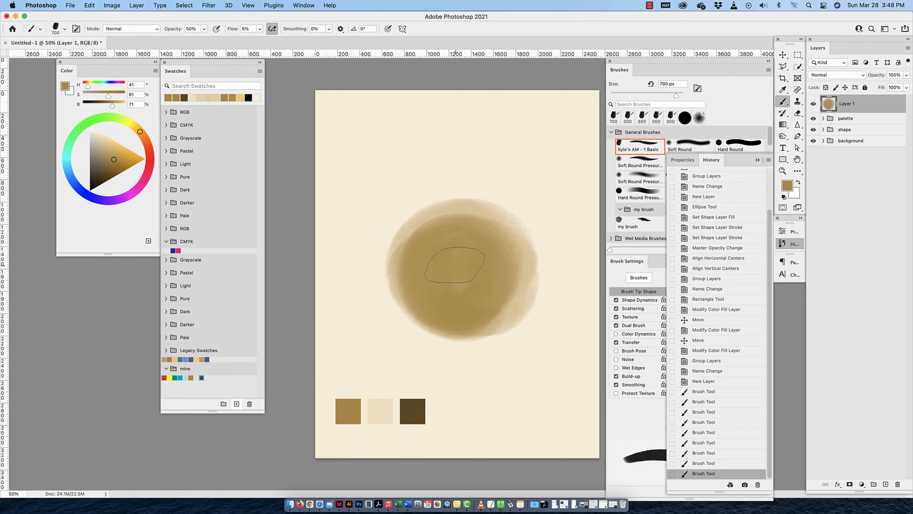
{"action": "mouse_move", "coordinate": [457, 267]}
{"action": "left_mouse_down"}
{"action": "mouse_move", "coordinate": [461, 281]}
{"action": "mouse_move", "coordinate": [457, 245]}
{"action": "left_mouse_up"}
{"action": "left_click_drag", "start_coordinate": [470, 288], "coordinate": [478, 290]}
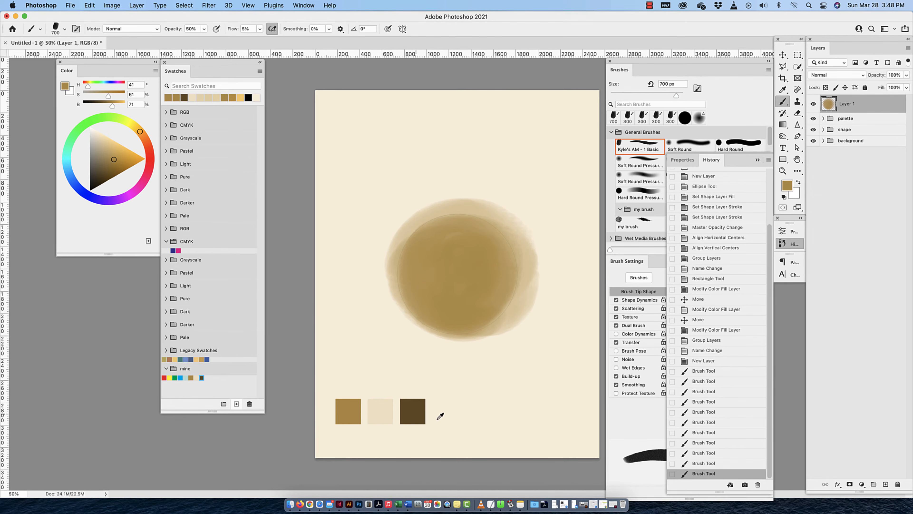
Sample the dark brown of the third palette square as the foreground color
{"action": "scroll", "coordinate": [417, 413], "scroll_direction": "up", "scroll_amount": 3}
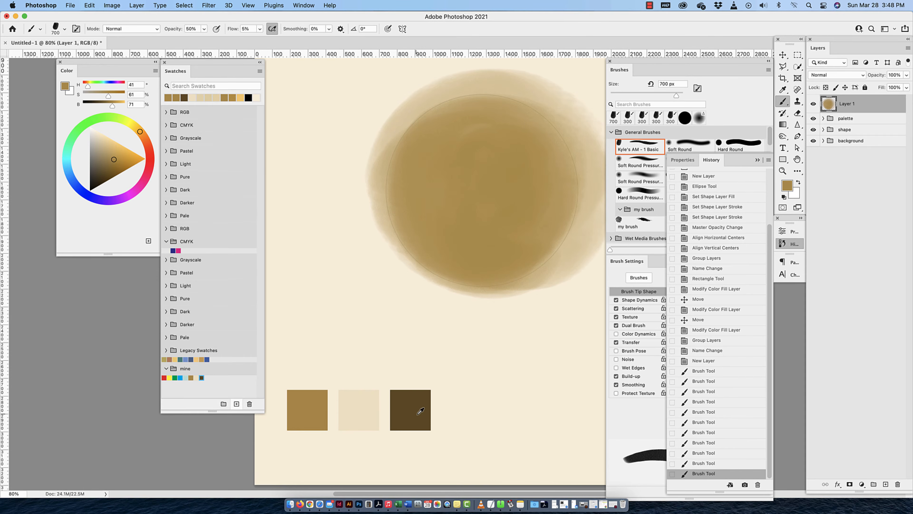
{"action": "left_click", "coordinate": [416, 413], "text": "alt"}
{"action": "key", "text": "super+minus"}
{"action": "key", "text": "super+minus"}
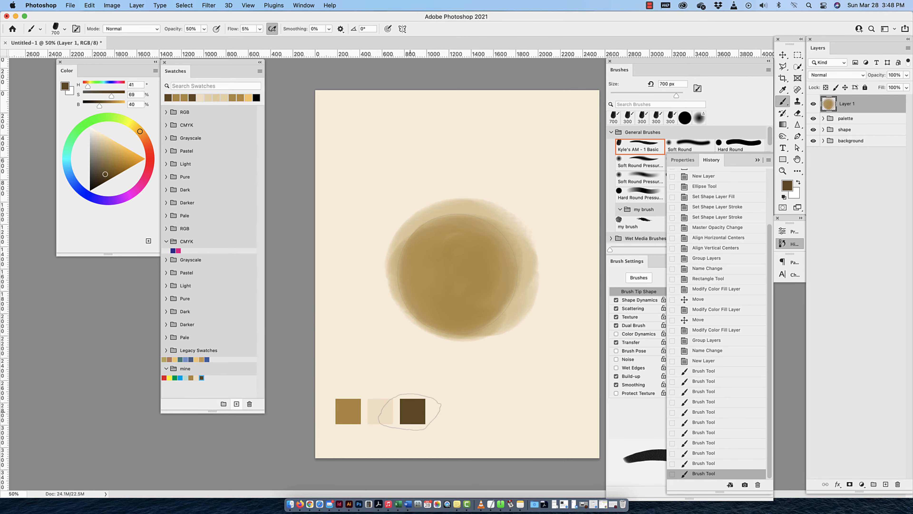
Reduce the brush size to 400 px and set its opacity to 25%
{"action": "scroll", "coordinate": [409, 411], "scroll_direction": "up", "scroll_amount": 3}
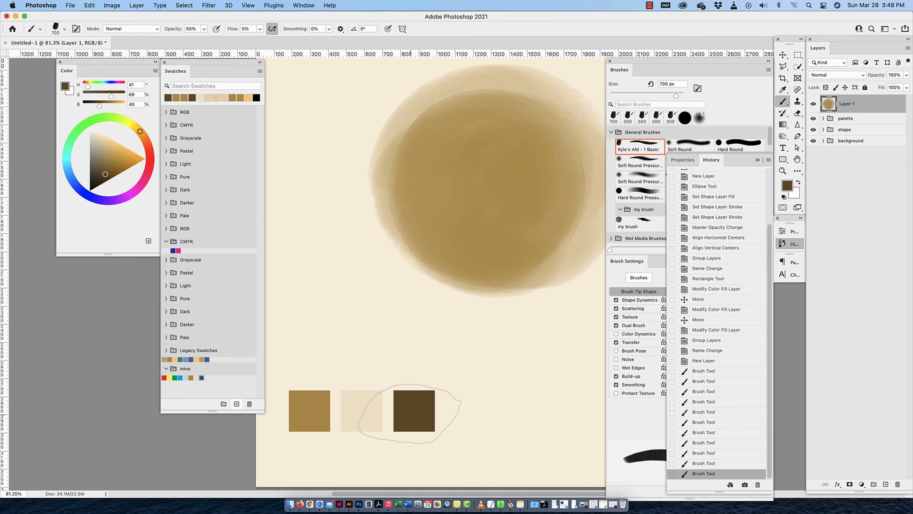
{"action": "key", "text": "super+minus"}
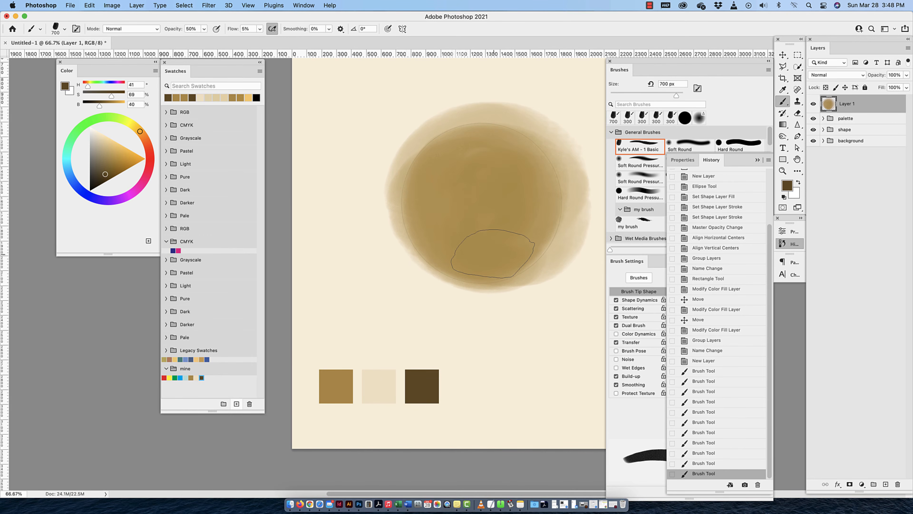
{"action": "key", "text": "bracketleft"}
{"action": "key", "text": "bracketleft"}
{"action": "key", "text": "bracketleft"}
{"action": "left_click", "coordinate": [197, 30]}
{"action": "key", "text": "Return"}
Shade the left and lower edge of the painted circle with curved, overlapping dark brown strokes
{"action": "mouse_move", "coordinate": [521, 262]}
{"action": "left_mouse_down"}
{"action": "mouse_move", "coordinate": [426, 232]}
{"action": "mouse_move", "coordinate": [422, 192]}
{"action": "mouse_move", "coordinate": [471, 264]}
{"action": "mouse_move", "coordinate": [508, 264]}
{"action": "mouse_move", "coordinate": [421, 174]}
{"action": "left_mouse_up"}
{"action": "mouse_move", "coordinate": [421, 174]}
{"action": "left_mouse_down"}
{"action": "mouse_move", "coordinate": [434, 240]}
{"action": "mouse_move", "coordinate": [490, 270]}
{"action": "mouse_move", "coordinate": [516, 260]}
{"action": "mouse_move", "coordinate": [503, 258]}
{"action": "mouse_move", "coordinate": [443, 187]}
{"action": "left_mouse_up"}
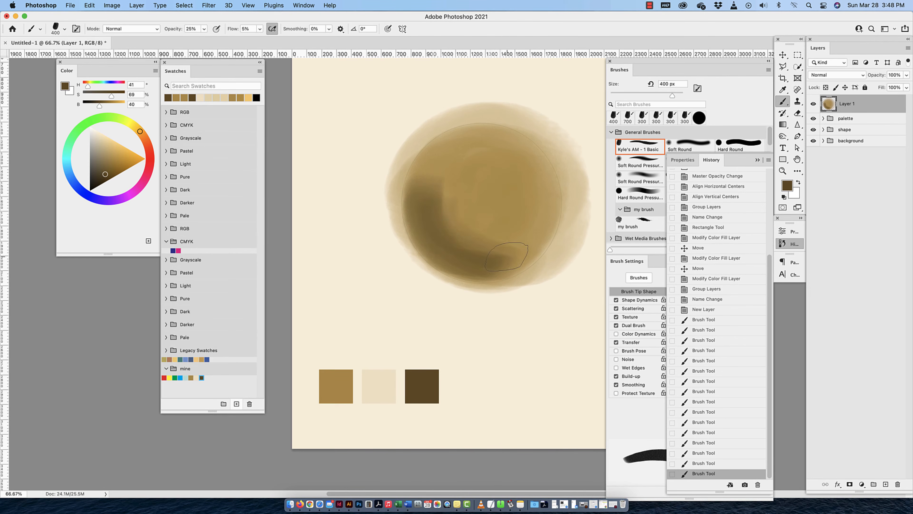
{"action": "left_click_drag", "start_coordinate": [507, 254], "coordinate": [431, 156]}
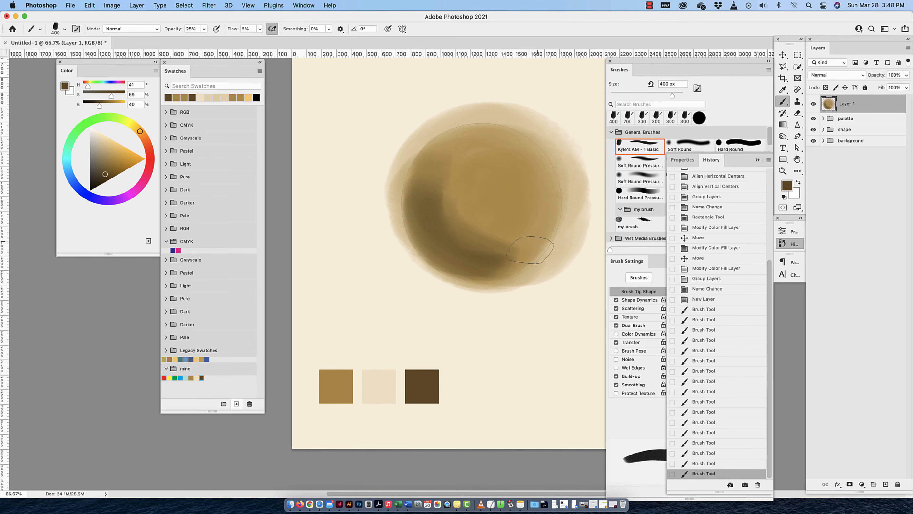
{"action": "left_click_drag", "start_coordinate": [534, 251], "coordinate": [471, 268]}
{"action": "left_click_drag", "start_coordinate": [415, 175], "coordinate": [458, 141]}
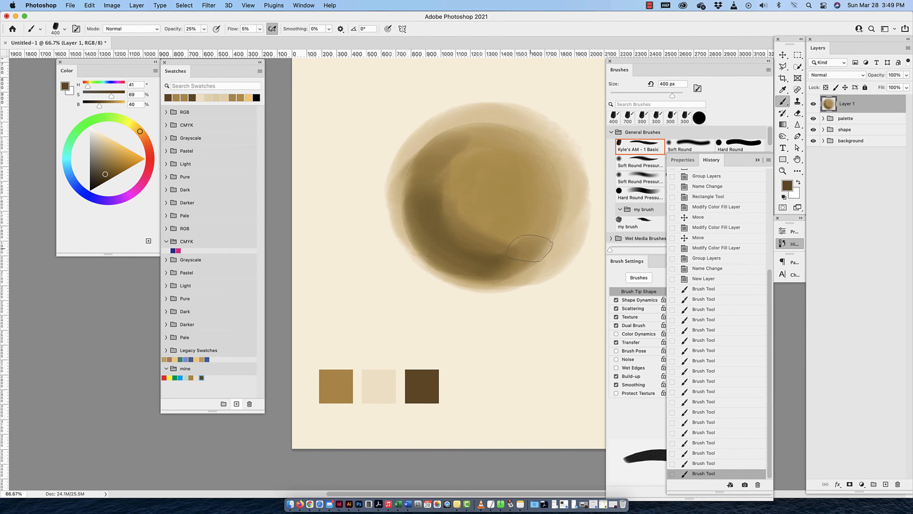
{"action": "key", "text": "super+minus"}
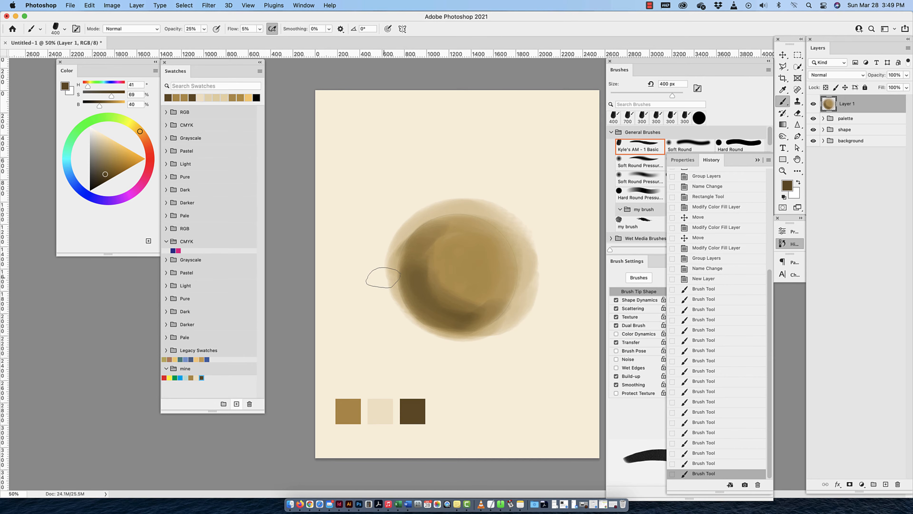
Reduce the brush size to 100 px and paint a dark brown horizon line from each side of the sphere to the canvas edge
{"action": "key", "text": "bracketleft"}
{"action": "key", "text": "bracketleft"}
{"action": "key", "text": "bracketleft"}
{"action": "key", "text": "bracketleft"}
{"action": "key", "text": "bracketleft"}
{"action": "key", "text": "bracketleft"}
{"action": "key", "text": "bracketleft"}
{"action": "left_click_drag", "start_coordinate": [393, 279], "coordinate": [305, 280]}
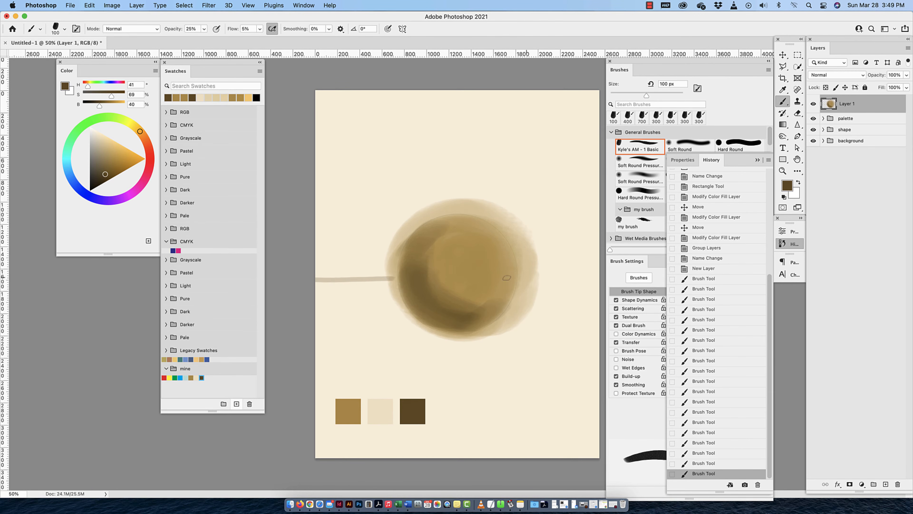
{"action": "left_click_drag", "start_coordinate": [506, 278], "coordinate": [609, 278]}
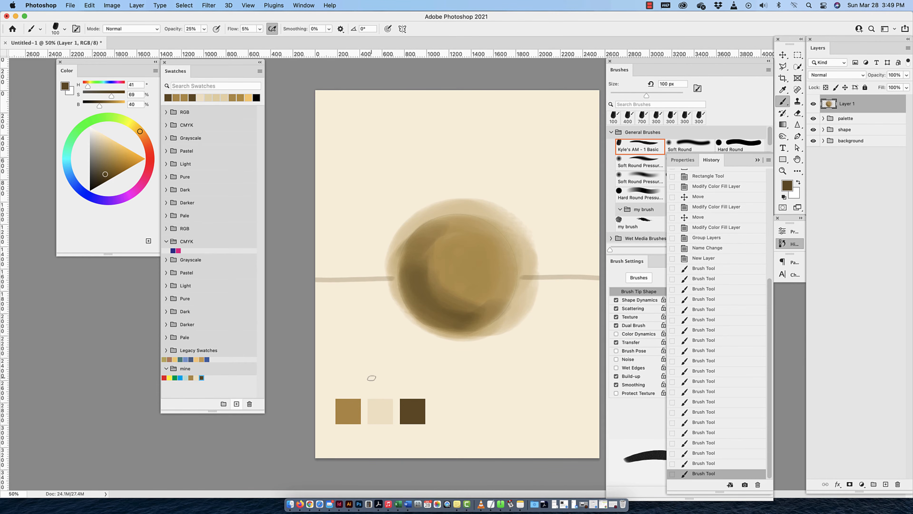
Enlarge the brush to 400 px and wash the ground area below the horizon line with broad, translucent dark brown strokes
{"action": "key", "text": "bracketright"}
{"action": "key", "text": "bracketright"}
{"action": "key", "text": "bracketright"}
{"action": "key", "text": "bracketright"}
{"action": "key", "text": "bracketright"}
{"action": "key", "text": "bracketright"}
{"action": "key", "text": "bracketright"}
{"action": "mouse_move", "coordinate": [324, 295]}
{"action": "left_mouse_down"}
{"action": "mouse_move", "coordinate": [328, 358]}
{"action": "mouse_move", "coordinate": [325, 289]}
{"action": "mouse_move", "coordinate": [345, 374]}
{"action": "mouse_move", "coordinate": [363, 337]}
{"action": "mouse_move", "coordinate": [373, 393]}
{"action": "mouse_move", "coordinate": [388, 284]}
{"action": "left_mouse_up"}
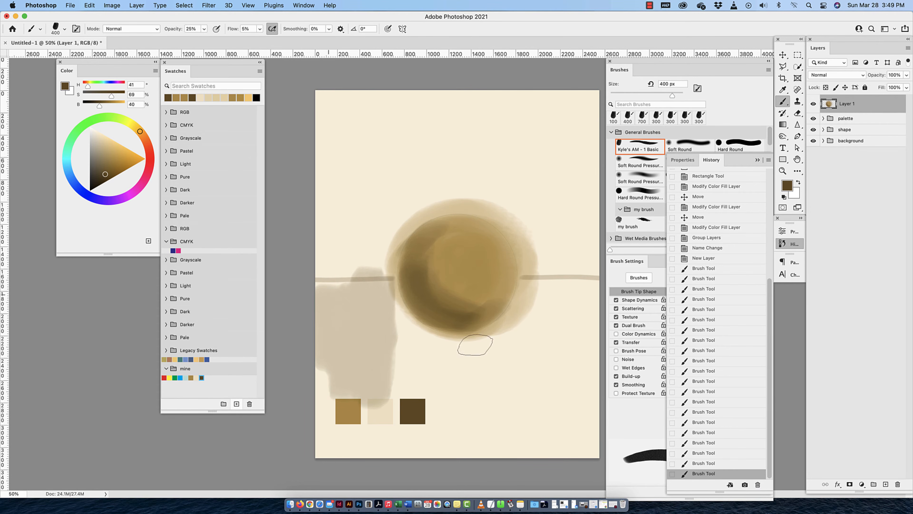
{"action": "mouse_move", "coordinate": [475, 345]}
{"action": "left_mouse_down"}
{"action": "mouse_move", "coordinate": [528, 285]}
{"action": "mouse_move", "coordinate": [595, 285]}
{"action": "mouse_move", "coordinate": [596, 334]}
{"action": "mouse_move", "coordinate": [582, 300]}
{"action": "mouse_move", "coordinate": [530, 443]}
{"action": "mouse_move", "coordinate": [538, 291]}
{"action": "mouse_move", "coordinate": [470, 408]}
{"action": "mouse_move", "coordinate": [443, 393]}
{"action": "left_mouse_up"}
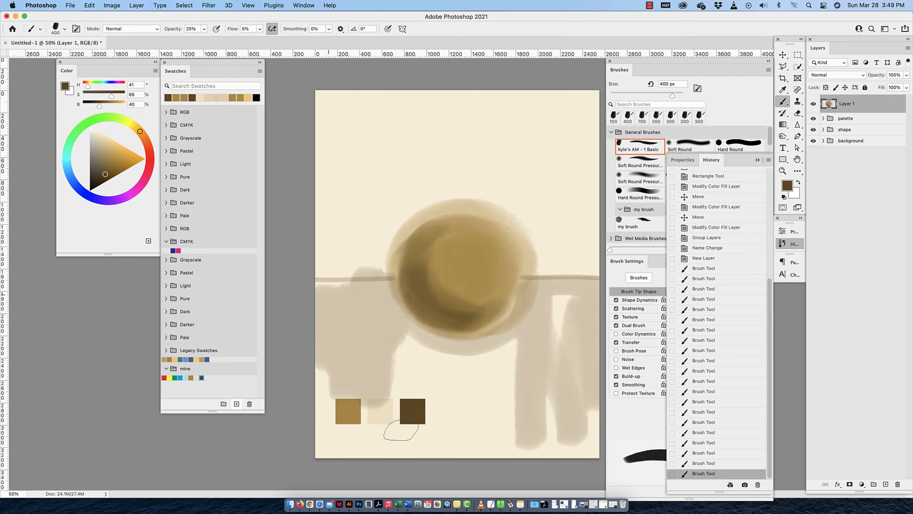
{"action": "mouse_move", "coordinate": [402, 431]}
{"action": "left_mouse_down"}
{"action": "mouse_move", "coordinate": [393, 348]}
{"action": "mouse_move", "coordinate": [321, 293]}
{"action": "left_mouse_up"}
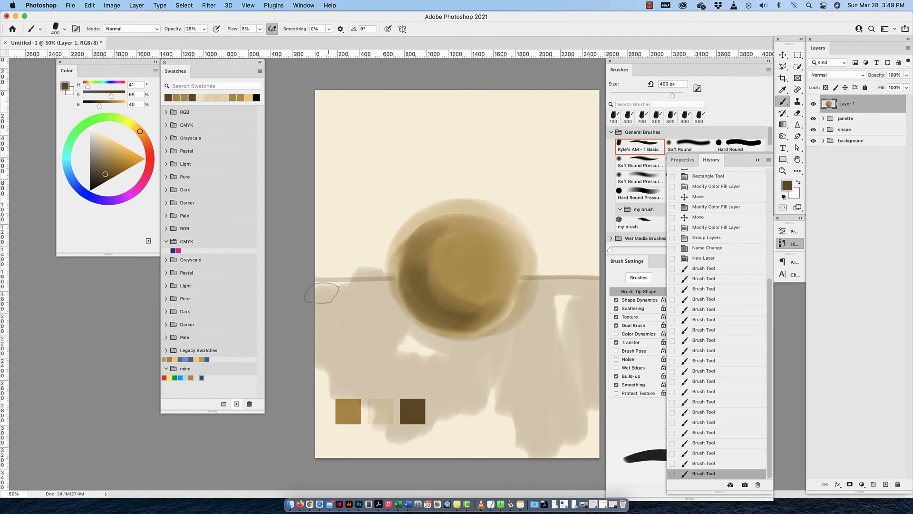
Layer more dark brown strokes over the ground, mostly vertical, beneath the sphere and along both sides of the canvas
{"action": "mouse_move", "coordinate": [388, 346]}
{"action": "left_mouse_down"}
{"action": "mouse_move", "coordinate": [419, 343]}
{"action": "mouse_move", "coordinate": [485, 373]}
{"action": "mouse_move", "coordinate": [498, 422]}
{"action": "left_mouse_up"}
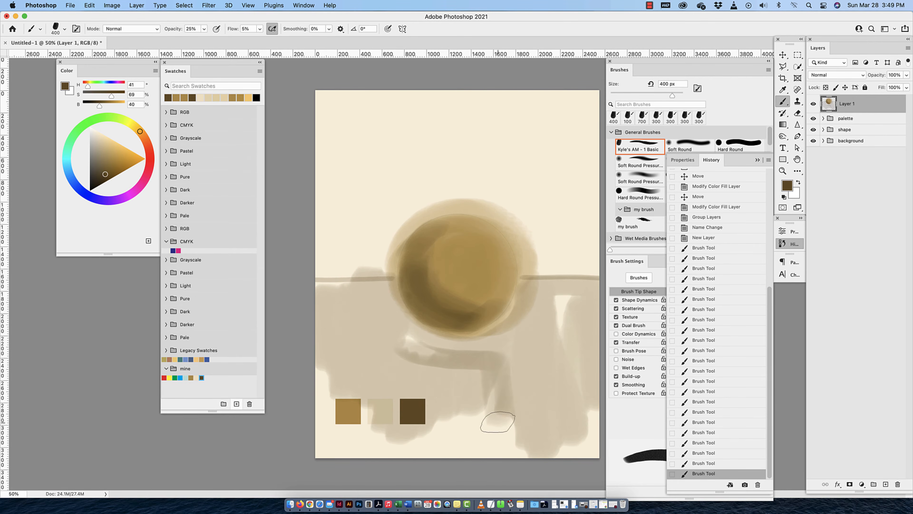
{"action": "left_click_drag", "start_coordinate": [563, 294], "coordinate": [569, 413]}
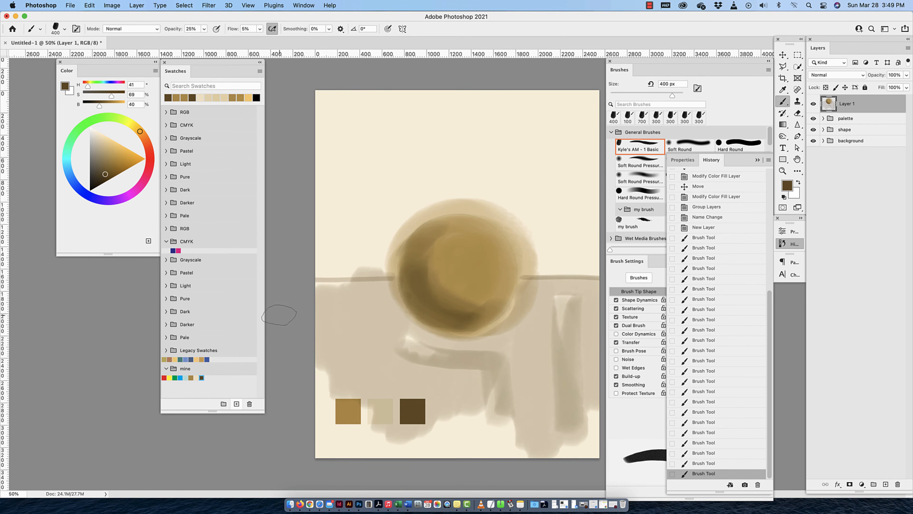
{"action": "left_click_drag", "start_coordinate": [319, 297], "coordinate": [324, 432]}
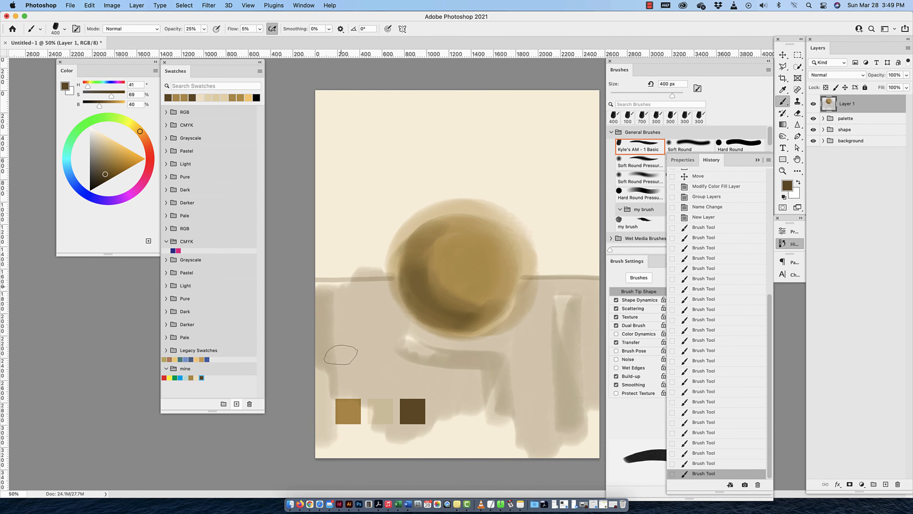
{"action": "mouse_move", "coordinate": [340, 354]}
{"action": "left_mouse_down"}
{"action": "mouse_move", "coordinate": [339, 453]}
{"action": "mouse_move", "coordinate": [354, 415]}
{"action": "mouse_move", "coordinate": [361, 452]}
{"action": "mouse_move", "coordinate": [369, 419]}
{"action": "mouse_move", "coordinate": [382, 446]}
{"action": "left_mouse_up"}
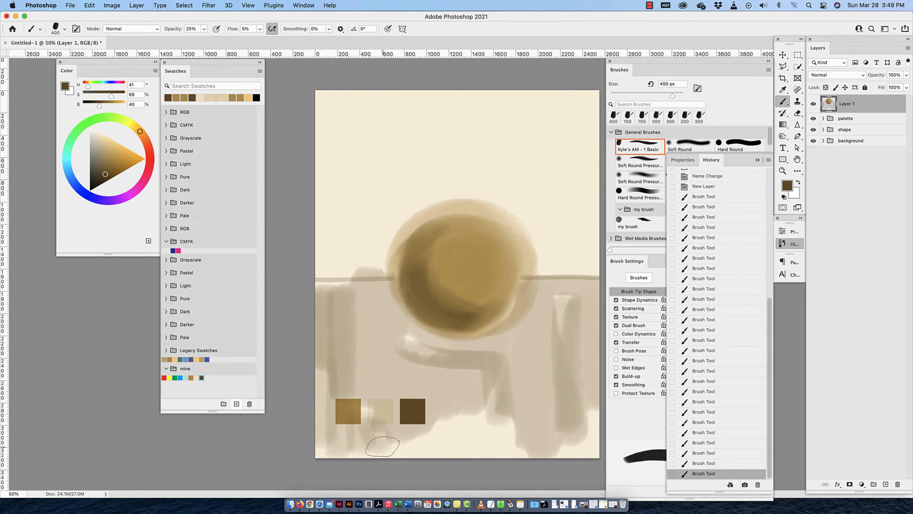
{"action": "left_click_drag", "start_coordinate": [564, 301], "coordinate": [568, 388]}
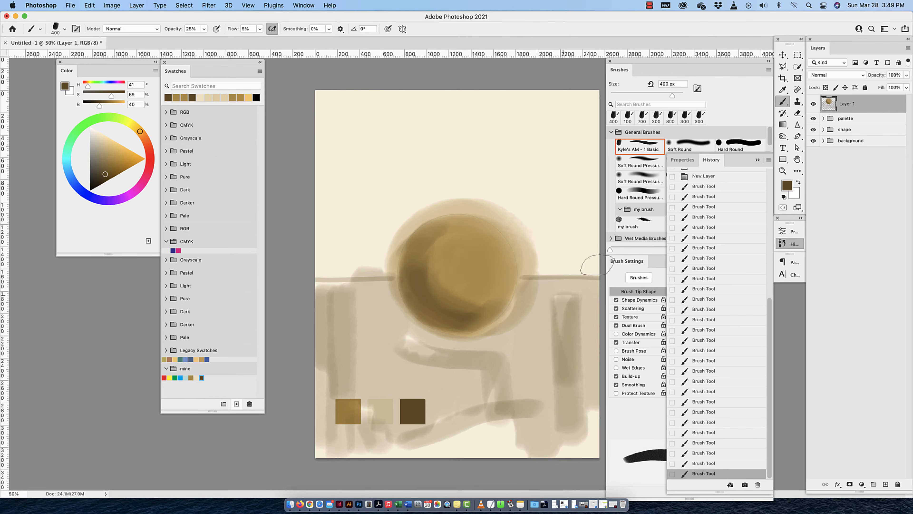
Build up the ground with overlapping horizontal dark brown strokes across the canvas and darken the area around the sphere's base
{"action": "mouse_move", "coordinate": [591, 284]}
{"action": "left_mouse_down"}
{"action": "mouse_move", "coordinate": [541, 286]}
{"action": "mouse_move", "coordinate": [596, 296]}
{"action": "mouse_move", "coordinate": [524, 305]}
{"action": "left_mouse_up"}
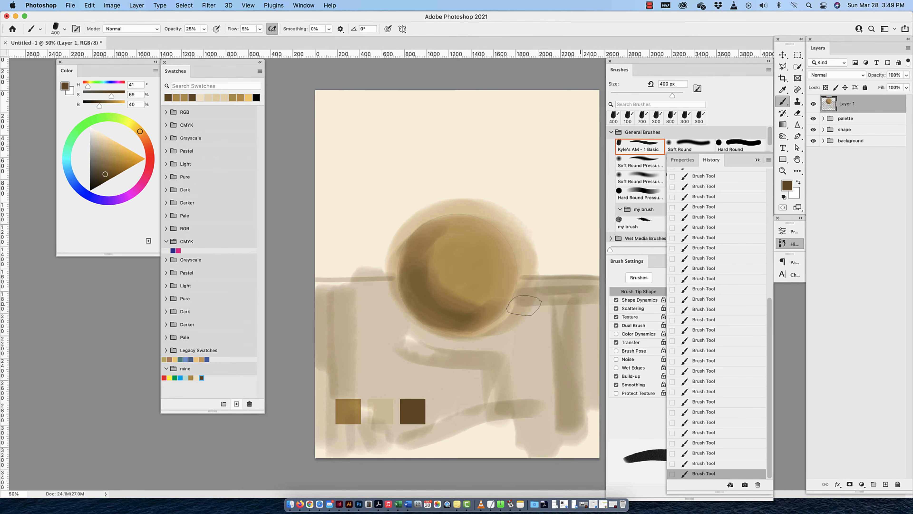
{"action": "mouse_move", "coordinate": [593, 304]}
{"action": "left_mouse_down"}
{"action": "mouse_move", "coordinate": [489, 315]}
{"action": "mouse_move", "coordinate": [514, 326]}
{"action": "left_mouse_up"}
{"action": "left_click_drag", "start_coordinate": [592, 329], "coordinate": [317, 334]}
{"action": "mouse_move", "coordinate": [397, 318]}
{"action": "left_mouse_down"}
{"action": "mouse_move", "coordinate": [319, 312]}
{"action": "mouse_move", "coordinate": [378, 306]}
{"action": "mouse_move", "coordinate": [322, 302]}
{"action": "left_mouse_up"}
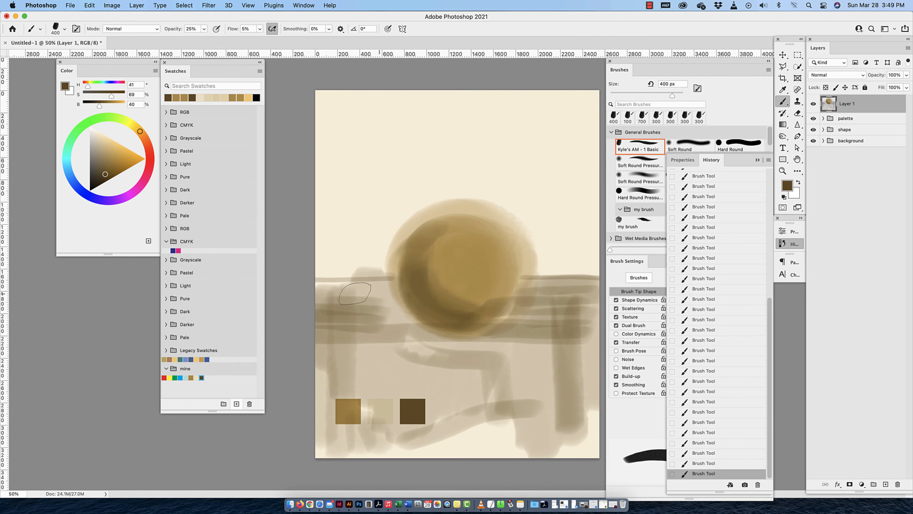
{"action": "left_click_drag", "start_coordinate": [386, 280], "coordinate": [333, 291]}
{"action": "left_click_drag", "start_coordinate": [342, 346], "coordinate": [648, 351]}
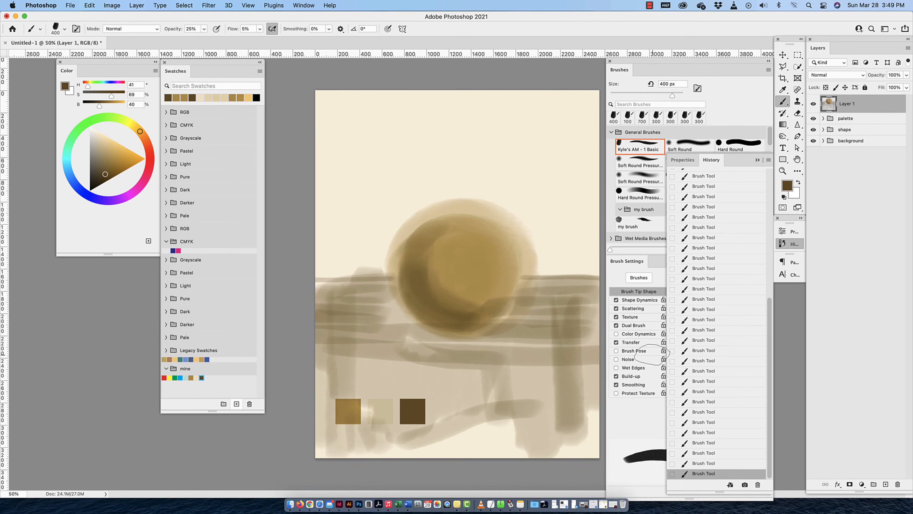
{"action": "left_click_drag", "start_coordinate": [334, 384], "coordinate": [601, 379]}
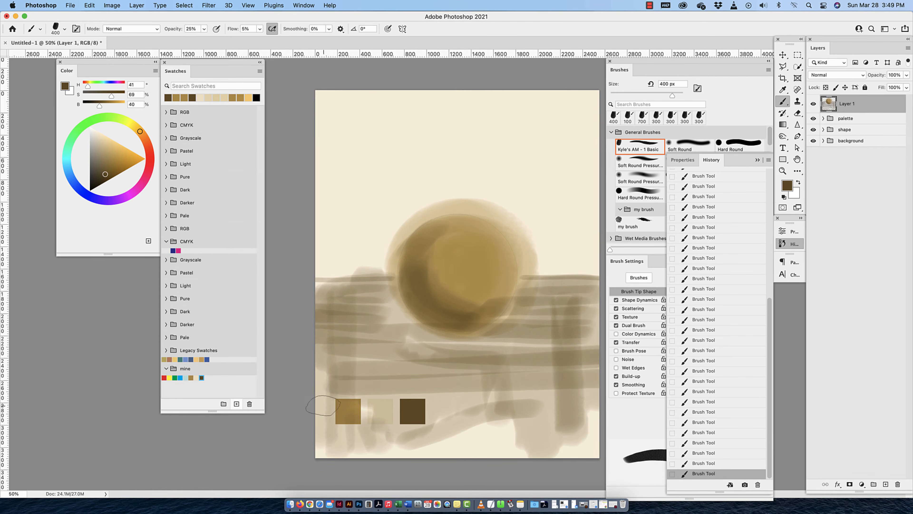
{"action": "left_click_drag", "start_coordinate": [322, 405], "coordinate": [585, 402]}
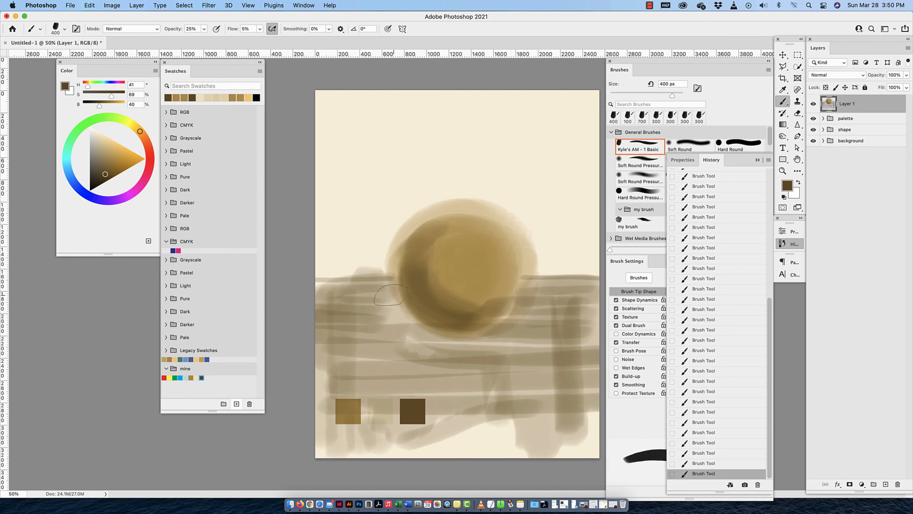
{"action": "mouse_move", "coordinate": [385, 284]}
{"action": "left_mouse_down"}
{"action": "mouse_move", "coordinate": [420, 342]}
{"action": "mouse_move", "coordinate": [438, 351]}
{"action": "left_mouse_up"}
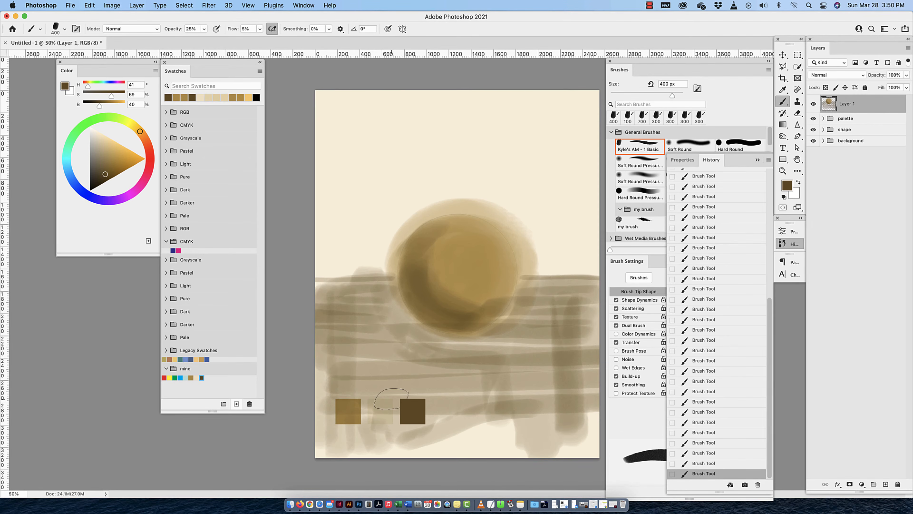
Move the palette group above Layer 1 and make Layer 1 the active layer again
{"action": "left_click", "coordinate": [859, 120]}
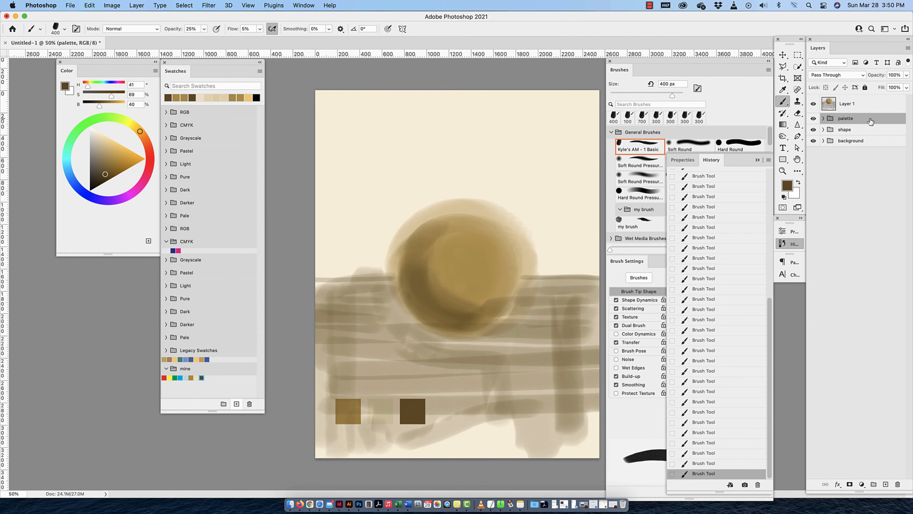
{"action": "left_click_drag", "start_coordinate": [870, 121], "coordinate": [870, 98]}
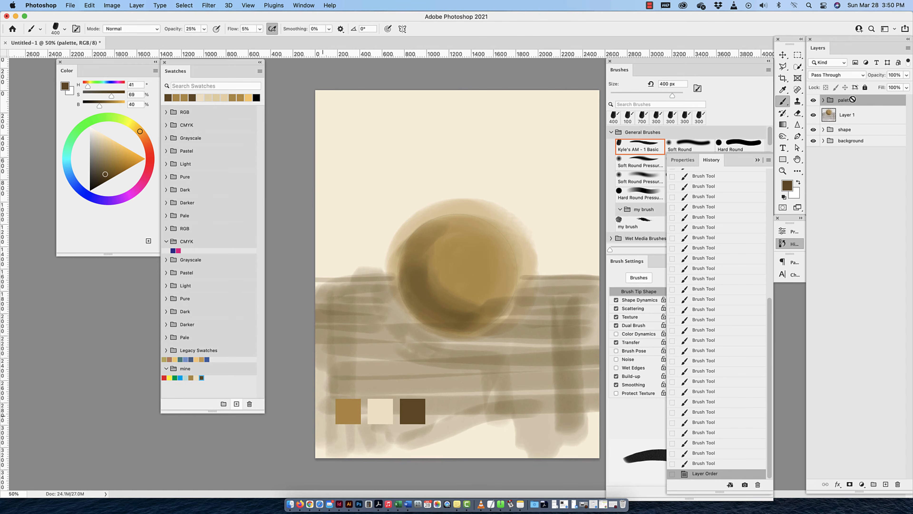
{"action": "left_click", "coordinate": [859, 119]}
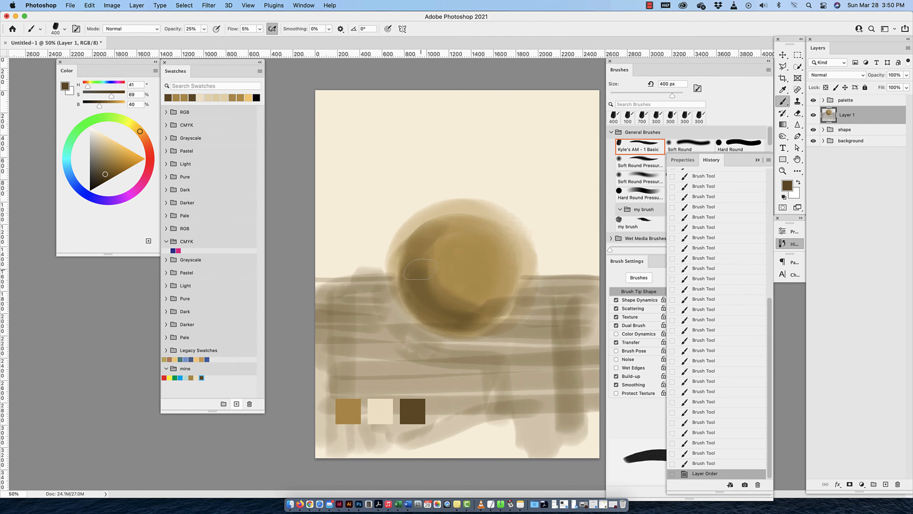
Add a new layer above Layer 1 and paint a highlight on the sphere's upper right with the cream of the second palette square
{"action": "left_click", "coordinate": [886, 484]}
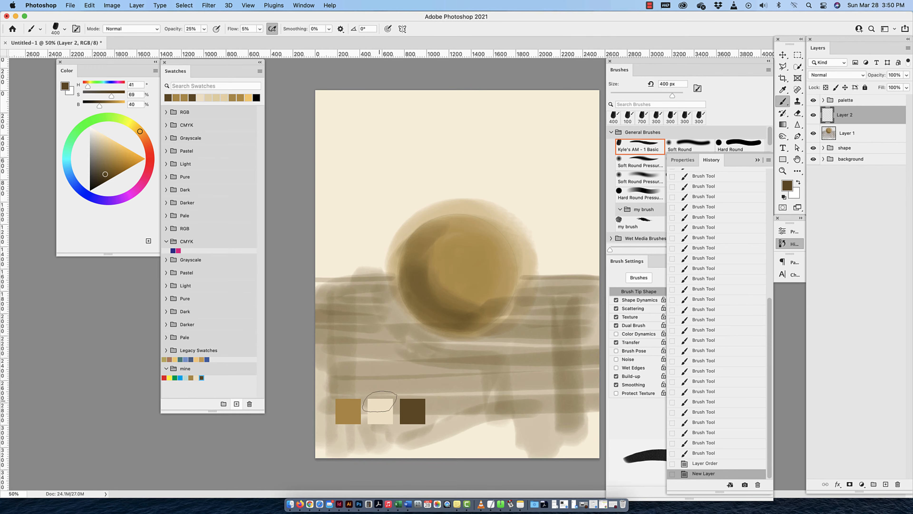
{"action": "left_click", "coordinate": [382, 408], "text": "alt"}
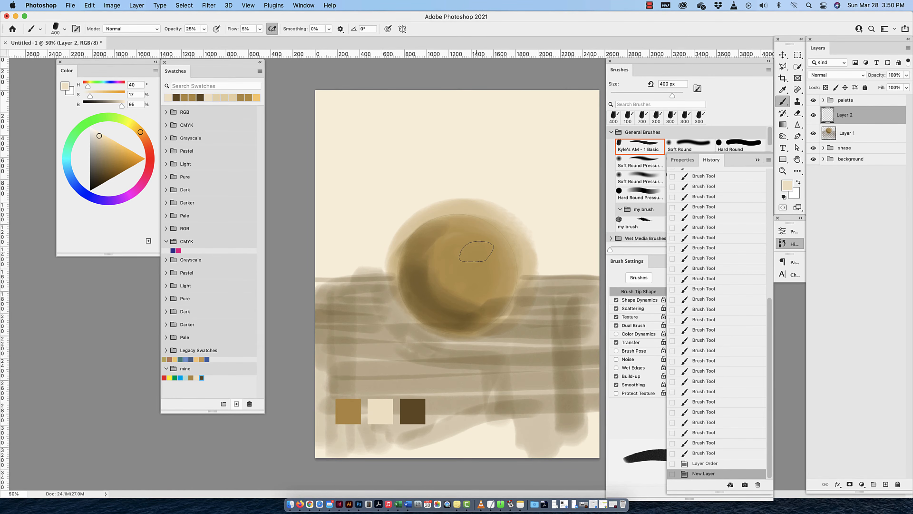
{"action": "mouse_move", "coordinate": [474, 253]}
{"action": "left_mouse_down"}
{"action": "mouse_move", "coordinate": [466, 270]}
{"action": "mouse_move", "coordinate": [475, 249]}
{"action": "mouse_move", "coordinate": [474, 271]}
{"action": "mouse_move", "coordinate": [465, 269]}
{"action": "mouse_move", "coordinate": [482, 264]}
{"action": "mouse_move", "coordinate": [447, 246]}
{"action": "mouse_move", "coordinate": [489, 252]}
{"action": "mouse_move", "coordinate": [491, 280]}
{"action": "left_mouse_up"}
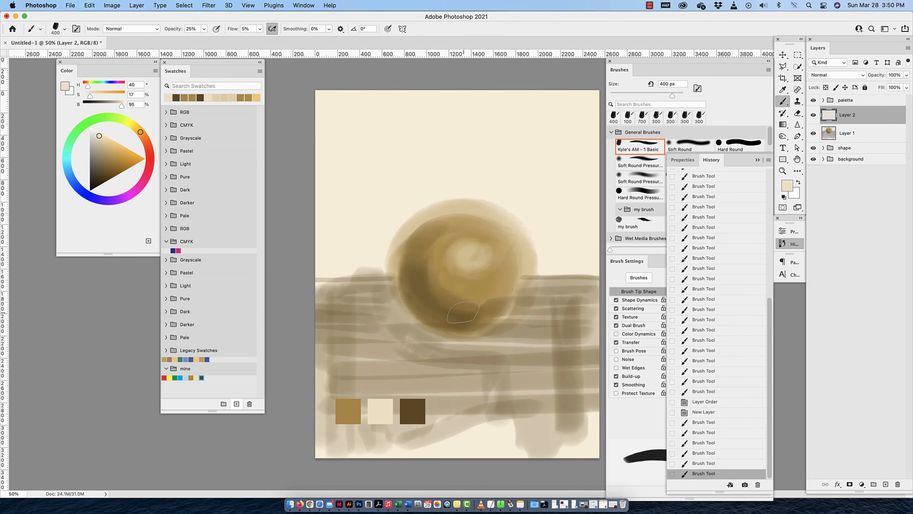
On Layer 1, brush the golden brown of the first palette square over the midtones around the sphere's highlight
{"action": "left_click", "coordinate": [862, 135]}
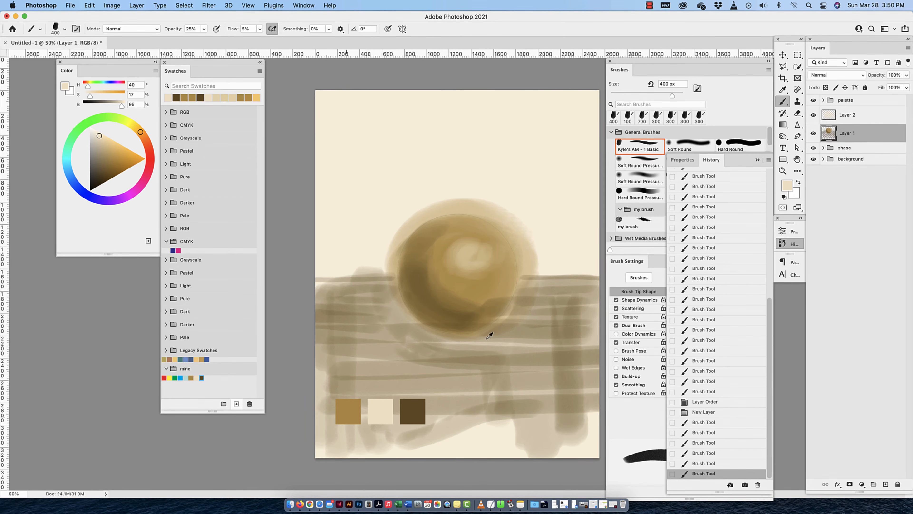
{"action": "left_click", "coordinate": [351, 411], "text": "alt"}
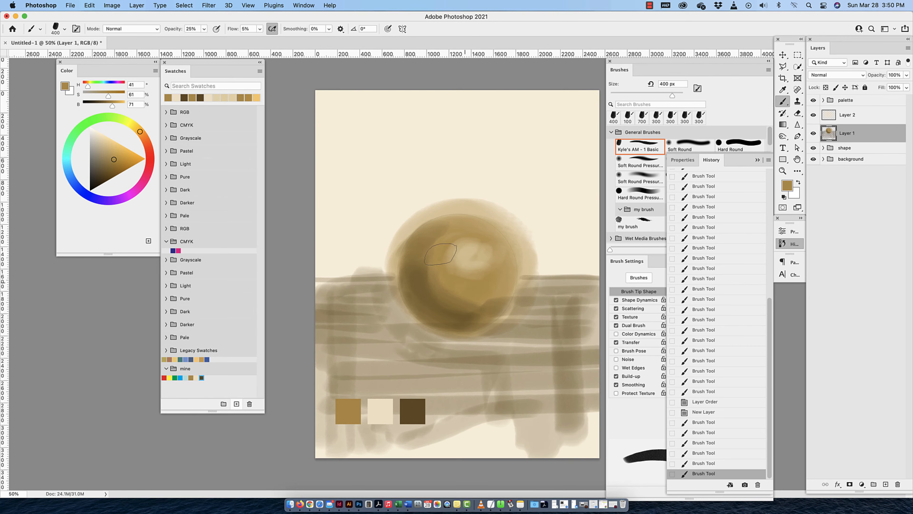
{"action": "mouse_move", "coordinate": [444, 259]}
{"action": "left_mouse_down"}
{"action": "mouse_move", "coordinate": [468, 285]}
{"action": "mouse_move", "coordinate": [479, 280]}
{"action": "mouse_move", "coordinate": [448, 253]}
{"action": "mouse_move", "coordinate": [474, 288]}
{"action": "left_mouse_up"}
{"action": "mouse_move", "coordinate": [447, 244]}
{"action": "left_mouse_down"}
{"action": "mouse_move", "coordinate": [455, 268]}
{"action": "mouse_move", "coordinate": [473, 279]}
{"action": "mouse_move", "coordinate": [449, 251]}
{"action": "left_mouse_up"}
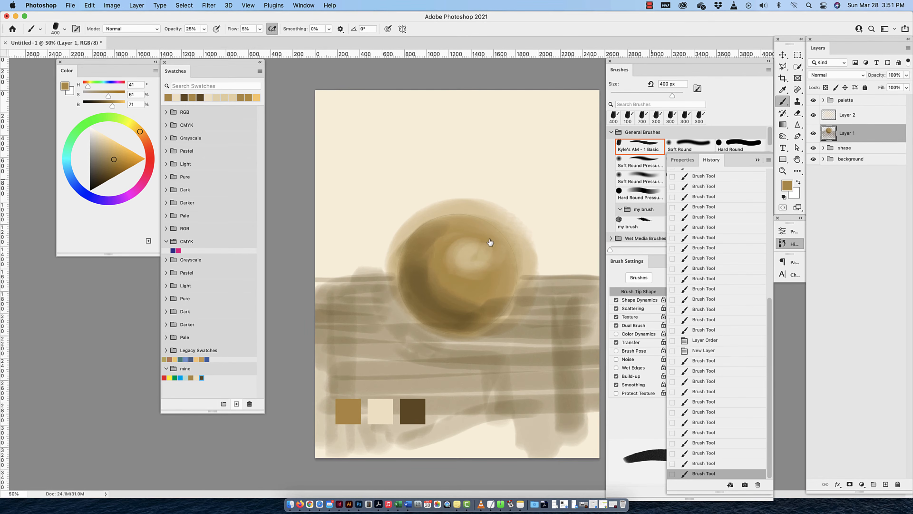
On Layer 2, soften the highlight with golden brown strokes over its edges
{"action": "left_click", "coordinate": [877, 114]}
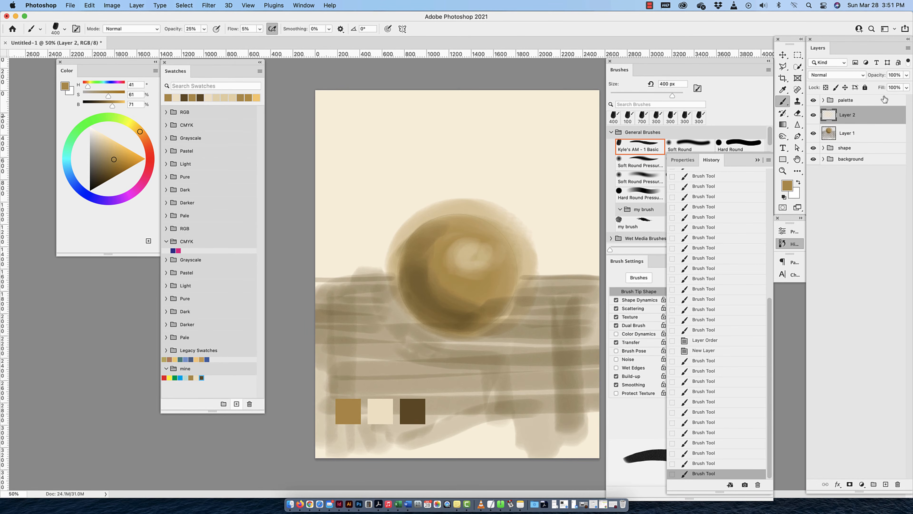
{"action": "left_click", "coordinate": [900, 76]}
{"action": "mouse_move", "coordinate": [479, 253]}
{"action": "left_mouse_down"}
{"action": "mouse_move", "coordinate": [474, 270]}
{"action": "mouse_move", "coordinate": [445, 258]}
{"action": "mouse_move", "coordinate": [464, 286]}
{"action": "mouse_move", "coordinate": [488, 274]}
{"action": "left_mouse_up"}
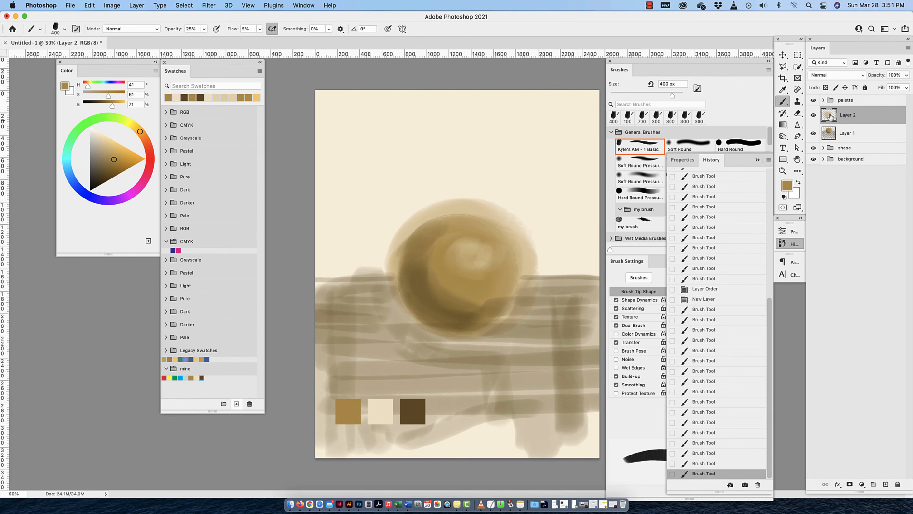
Set Layer 2's opacity to 70% and sample the cream of the second palette square as the foreground color
{"action": "left_click", "coordinate": [898, 74]}
{"action": "type", "text": "80"}
{"action": "key", "text": "Return"}
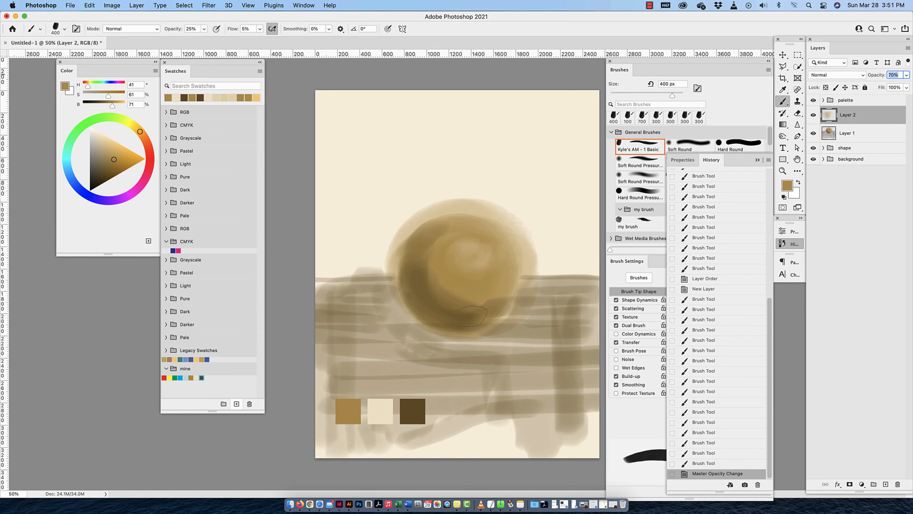
{"action": "left_click", "coordinate": [381, 412], "text": "alt"}
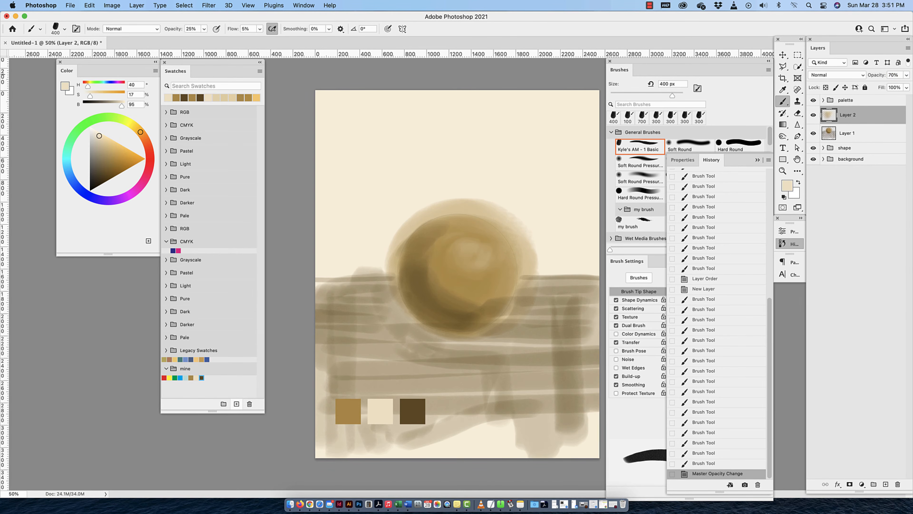
Rename Layer 1 as "mid and dark" and Layer 2 as "high"
{"action": "double_click", "coordinate": [847, 132]}
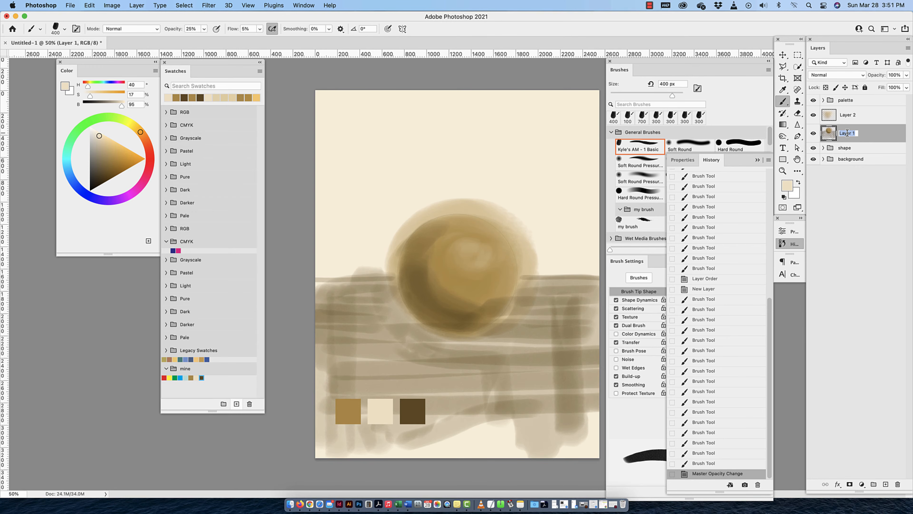
{"action": "type", "text": "mid and dark"}
{"action": "double_click", "coordinate": [846, 115]}
{"action": "type", "text": "high"}
{"action": "key", "text": "Return"}
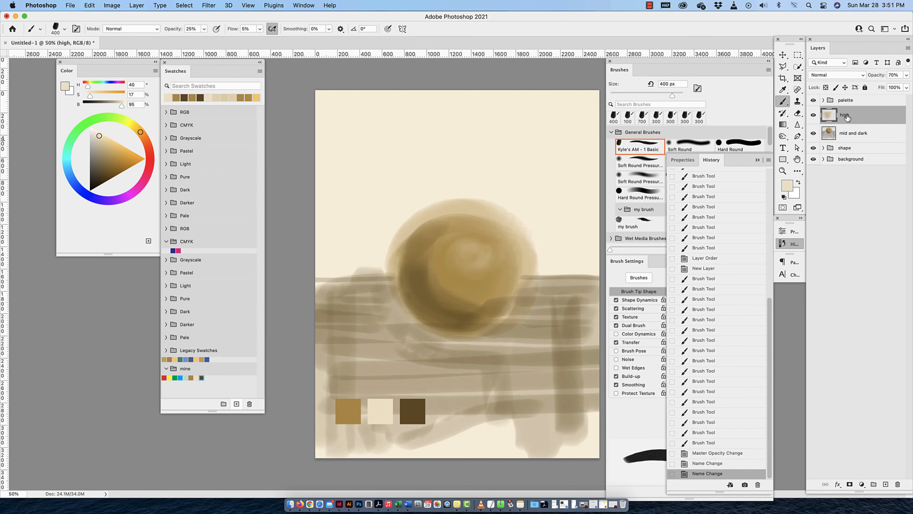
Group the high and mid and dark layers under the name "paint" and select the high layer inside the group
{"action": "left_click", "coordinate": [875, 137], "text": "shift"}
{"action": "key", "text": "cmd+g"}
{"action": "double_click", "coordinate": [847, 111]}
{"action": "type", "text": "paint"}
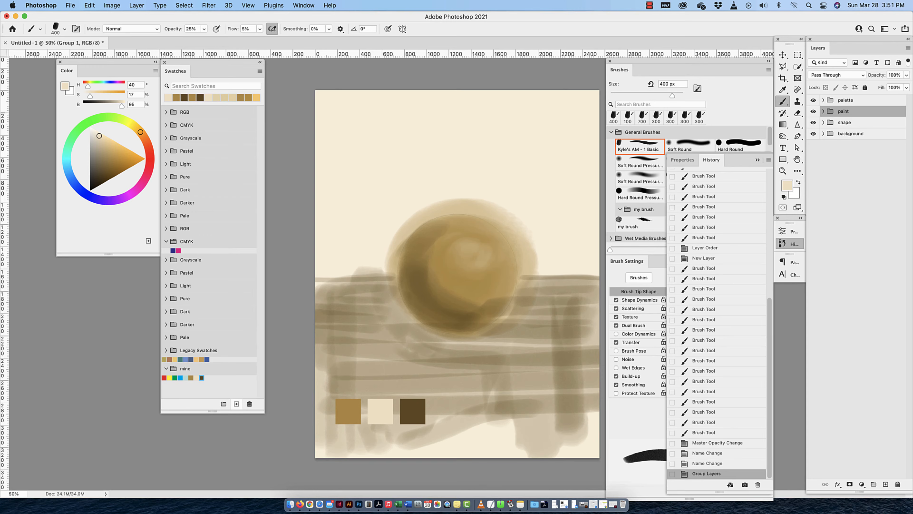
{"action": "key", "text": "Return"}
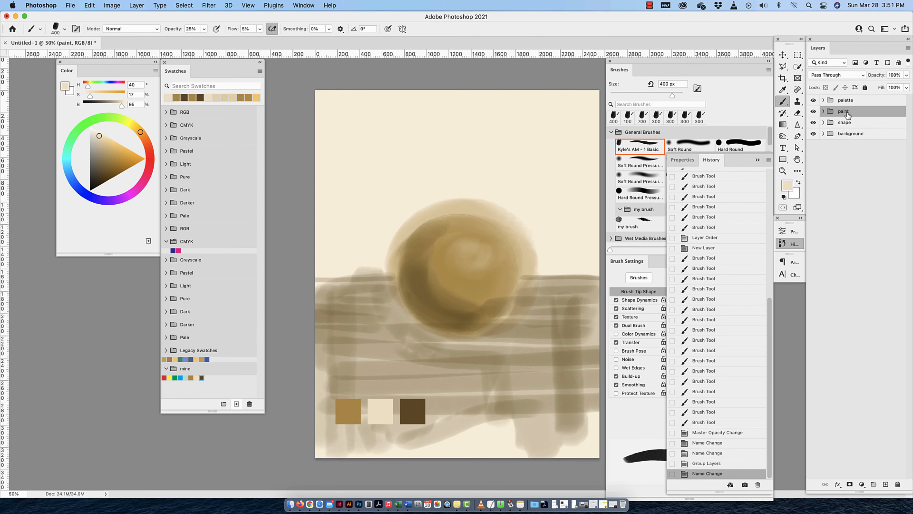
{"action": "left_click", "coordinate": [823, 111]}
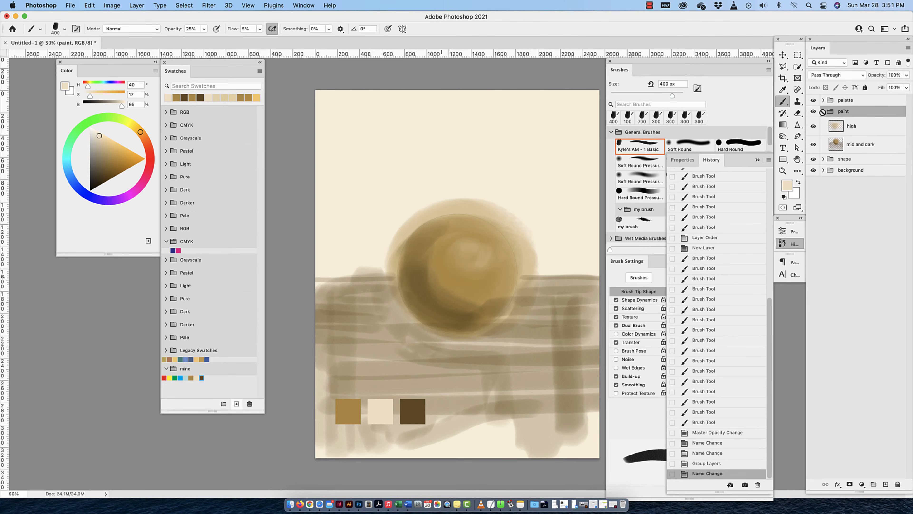
{"action": "left_click", "coordinate": [860, 127]}
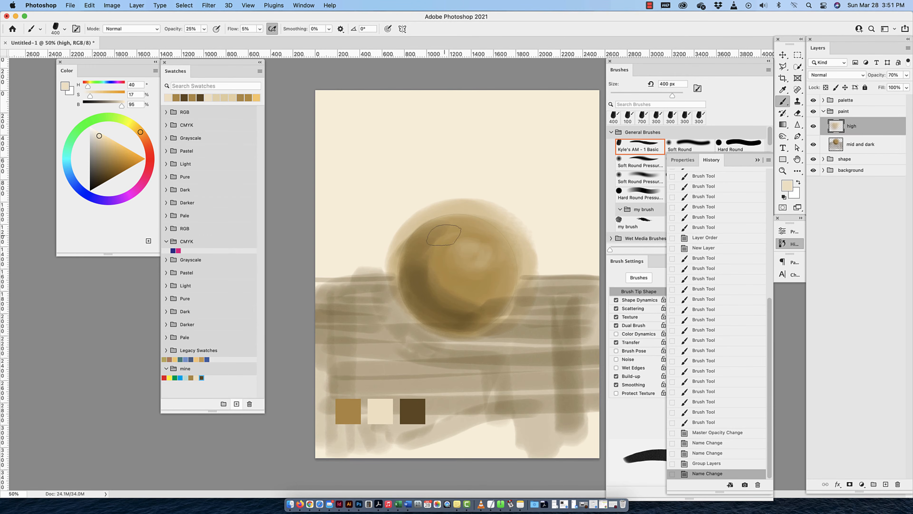
Sample the cream palette square and brush it over the sphere's highlight on the high layer
{"action": "left_click", "coordinate": [381, 410], "text": "alt"}
{"action": "mouse_move", "coordinate": [475, 244]}
{"action": "left_mouse_down"}
{"action": "mouse_move", "coordinate": [476, 267]}
{"action": "mouse_move", "coordinate": [454, 246]}
{"action": "mouse_move", "coordinate": [465, 270]}
{"action": "left_mouse_up"}
{"action": "mouse_move", "coordinate": [465, 270]}
{"action": "left_mouse_down"}
{"action": "mouse_move", "coordinate": [474, 250]}
{"action": "mouse_move", "coordinate": [488, 247]}
{"action": "mouse_move", "coordinate": [487, 265]}
{"action": "mouse_move", "coordinate": [456, 251]}
{"action": "mouse_move", "coordinate": [446, 275]}
{"action": "left_mouse_up"}
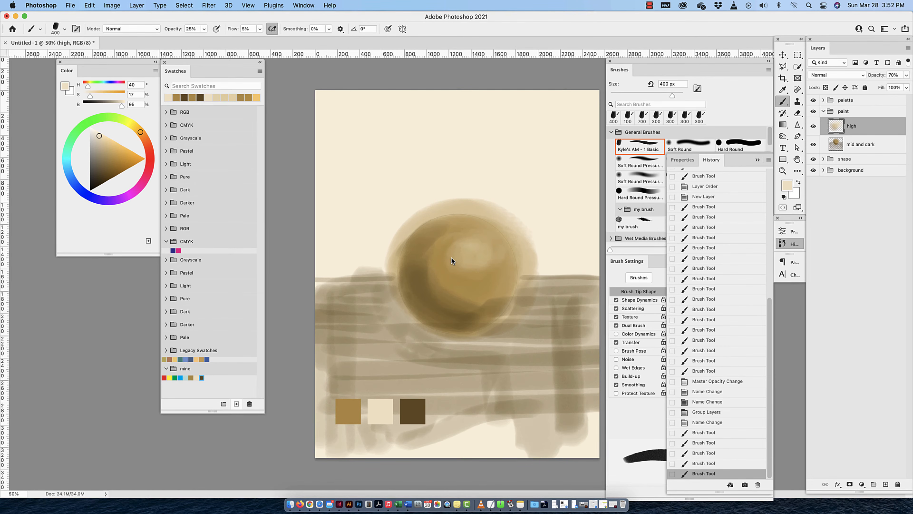
Sample the dark brown palette square and lay strokes along the sphere's lower-left shadow side and the adjoining ground
{"action": "left_click", "coordinate": [419, 415], "text": "alt"}
{"action": "left_click", "coordinate": [464, 309]}
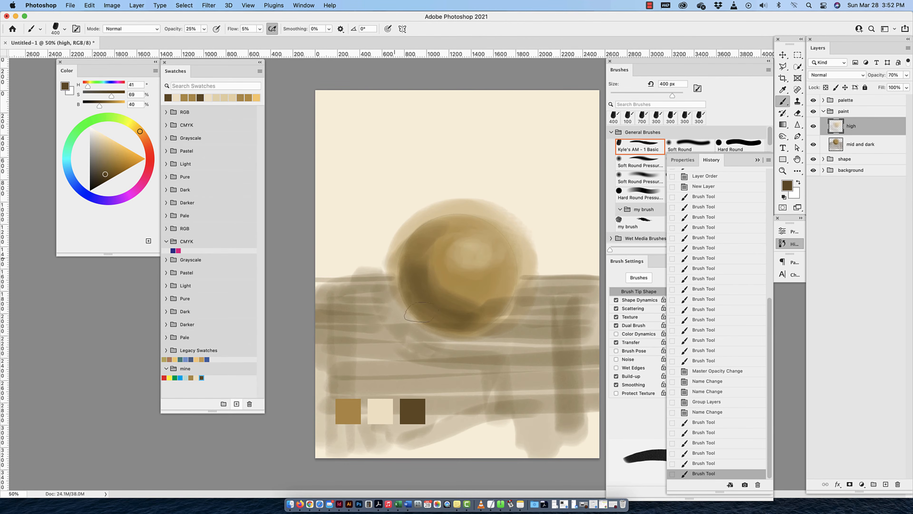
{"action": "left_click_drag", "start_coordinate": [421, 311], "coordinate": [442, 331]}
{"action": "mouse_move", "coordinate": [384, 295]}
{"action": "left_mouse_down"}
{"action": "mouse_move", "coordinate": [368, 331]}
{"action": "mouse_move", "coordinate": [398, 361]}
{"action": "mouse_move", "coordinate": [454, 351]}
{"action": "mouse_move", "coordinate": [374, 350]}
{"action": "mouse_move", "coordinate": [387, 301]}
{"action": "left_mouse_up"}
Set the brush opacity to 50% and paint a dark brown cast shadow on the ground at the sphere's lower left
{"action": "left_click", "coordinate": [194, 29]}
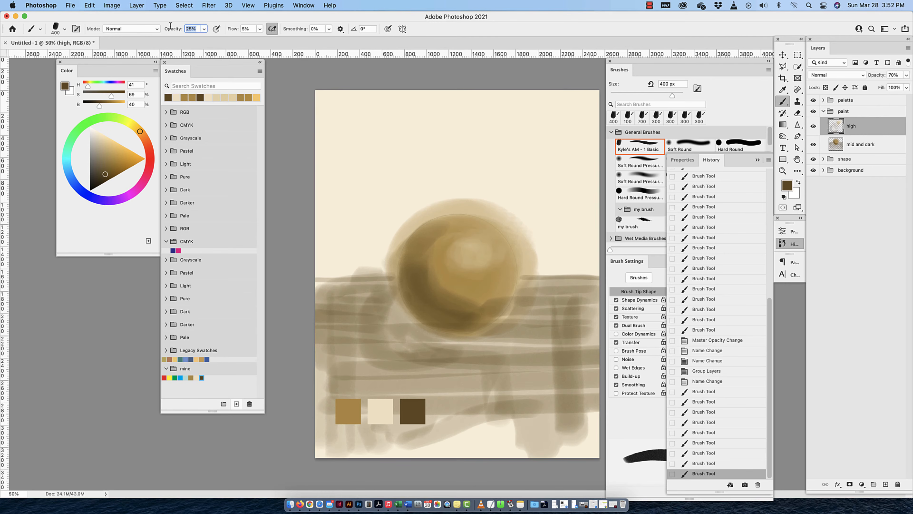
{"action": "type", "text": "5"}
{"action": "key", "text": "Return"}
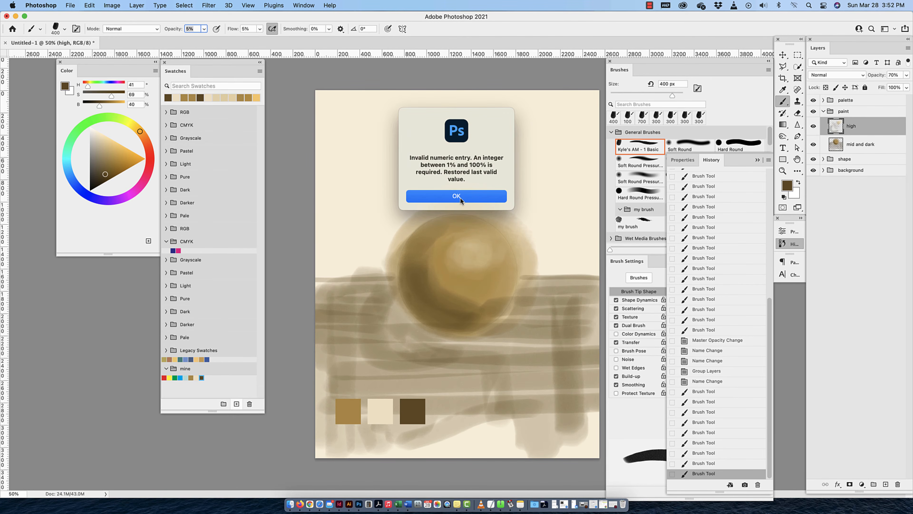
{"action": "left_click", "coordinate": [456, 196]}
{"action": "type", "text": "5"}
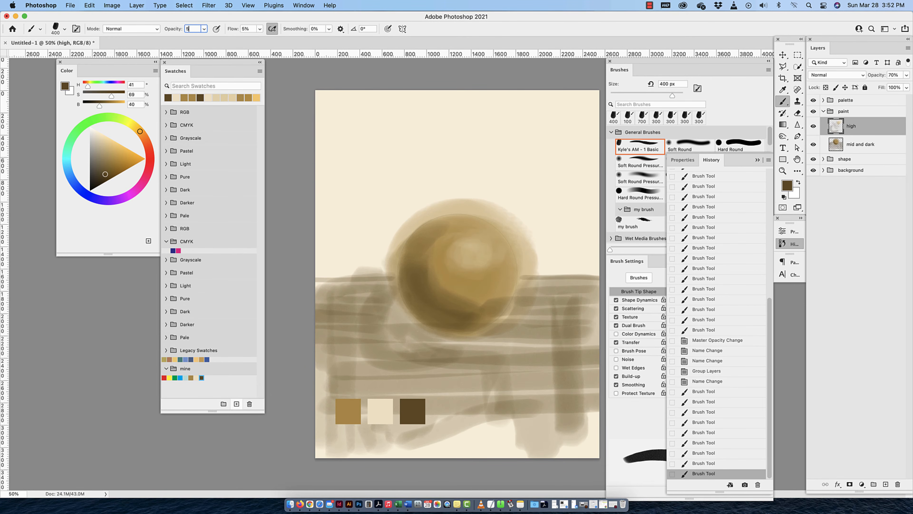
{"action": "type", "text": "0"}
{"action": "key", "text": "Return"}
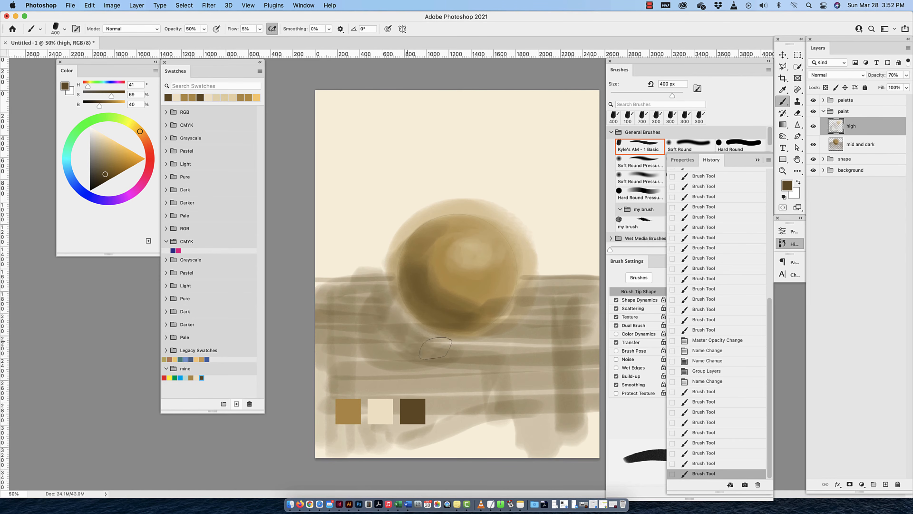
{"action": "mouse_move", "coordinate": [435, 348]}
{"action": "left_mouse_down"}
{"action": "mouse_move", "coordinate": [385, 351]}
{"action": "mouse_move", "coordinate": [378, 305]}
{"action": "mouse_move", "coordinate": [401, 318]}
{"action": "left_mouse_up"}
{"action": "mouse_move", "coordinate": [368, 300]}
{"action": "left_mouse_down"}
{"action": "mouse_move", "coordinate": [367, 351]}
{"action": "mouse_move", "coordinate": [421, 359]}
{"action": "mouse_move", "coordinate": [435, 352]}
{"action": "mouse_move", "coordinate": [396, 339]}
{"action": "mouse_move", "coordinate": [395, 321]}
{"action": "mouse_move", "coordinate": [381, 313]}
{"action": "mouse_move", "coordinate": [383, 350]}
{"action": "mouse_move", "coordinate": [434, 356]}
{"action": "mouse_move", "coordinate": [376, 318]}
{"action": "mouse_move", "coordinate": [399, 372]}
{"action": "mouse_move", "coordinate": [425, 369]}
{"action": "mouse_move", "coordinate": [373, 351]}
{"action": "mouse_move", "coordinate": [377, 316]}
{"action": "mouse_move", "coordinate": [379, 370]}
{"action": "mouse_move", "coordinate": [436, 364]}
{"action": "left_mouse_up"}
{"action": "left_click_drag", "start_coordinate": [374, 313], "coordinate": [445, 356]}
{"action": "left_click_drag", "start_coordinate": [393, 309], "coordinate": [379, 316]}
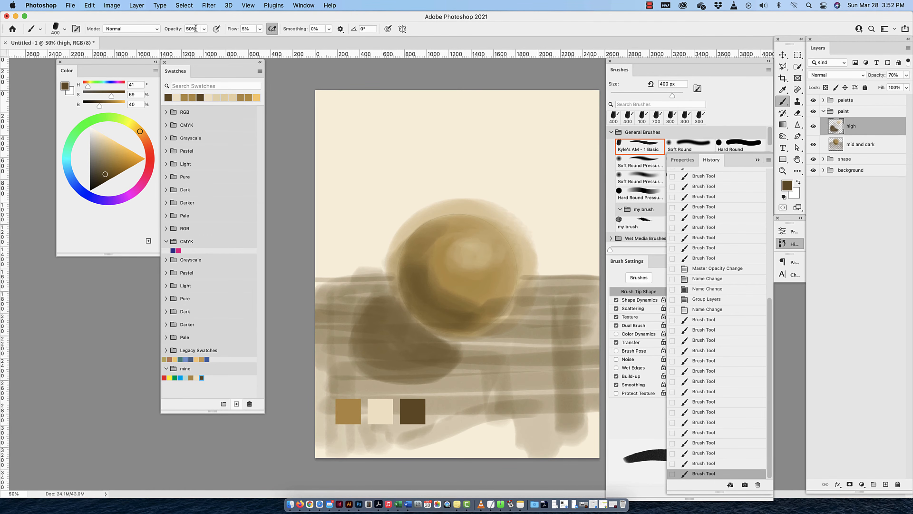
Set the brush opacity to 75% and flow to 50%, and darken and widen the cast shadow below the sphere
{"action": "left_click_drag", "start_coordinate": [196, 28], "coordinate": [154, 30]}
{"action": "type", "text": "7-0"}
{"action": "key", "text": "Return"}
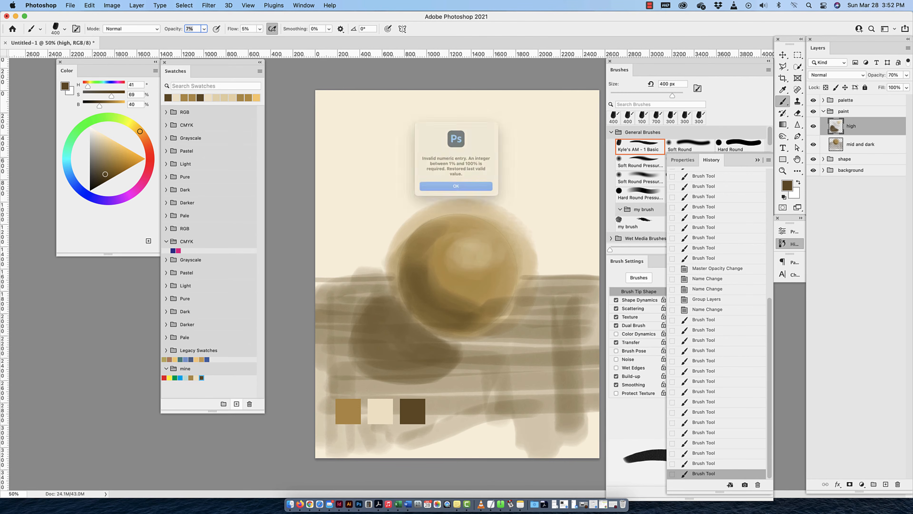
{"action": "left_click", "coordinate": [465, 194]}
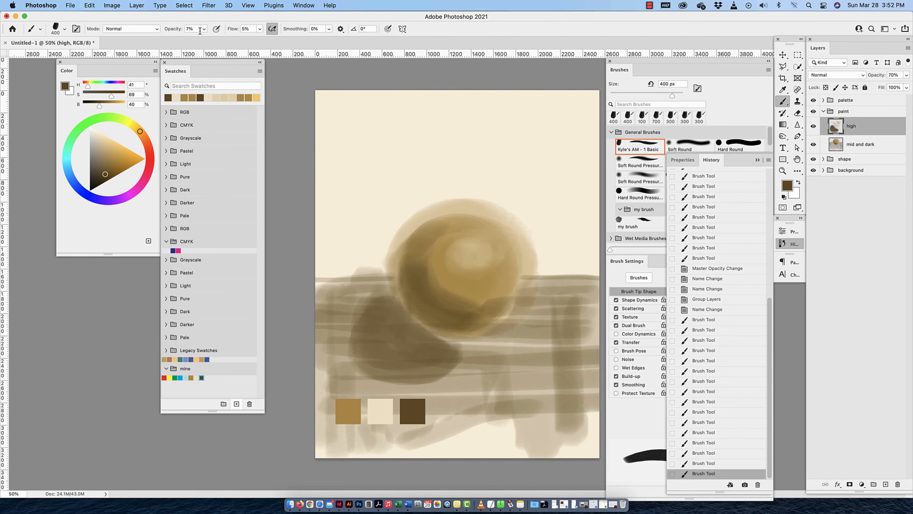
{"action": "type", "text": "75"}
{"action": "left_click", "coordinate": [240, 29]}
{"action": "type", "text": "50"}
{"action": "key", "text": "Return"}
{"action": "mouse_move", "coordinate": [454, 349]}
{"action": "left_mouse_down"}
{"action": "mouse_move", "coordinate": [428, 348]}
{"action": "mouse_move", "coordinate": [386, 306]}
{"action": "mouse_move", "coordinate": [392, 321]}
{"action": "mouse_move", "coordinate": [453, 350]}
{"action": "left_mouse_up"}
{"action": "mouse_move", "coordinate": [392, 346]}
{"action": "left_mouse_down"}
{"action": "mouse_move", "coordinate": [434, 354]}
{"action": "mouse_move", "coordinate": [430, 362]}
{"action": "left_mouse_up"}
{"action": "mouse_move", "coordinate": [429, 361]}
{"action": "left_mouse_down"}
{"action": "mouse_move", "coordinate": [379, 319]}
{"action": "mouse_move", "coordinate": [384, 364]}
{"action": "mouse_move", "coordinate": [447, 362]}
{"action": "mouse_move", "coordinate": [388, 362]}
{"action": "mouse_move", "coordinate": [377, 329]}
{"action": "mouse_move", "coordinate": [385, 299]}
{"action": "mouse_move", "coordinate": [372, 350]}
{"action": "mouse_move", "coordinate": [389, 363]}
{"action": "mouse_move", "coordinate": [446, 355]}
{"action": "mouse_move", "coordinate": [389, 365]}
{"action": "mouse_move", "coordinate": [372, 302]}
{"action": "mouse_move", "coordinate": [367, 311]}
{"action": "mouse_move", "coordinate": [386, 304]}
{"action": "left_mouse_up"}
{"action": "left_click_drag", "start_coordinate": [381, 367], "coordinate": [446, 377]}
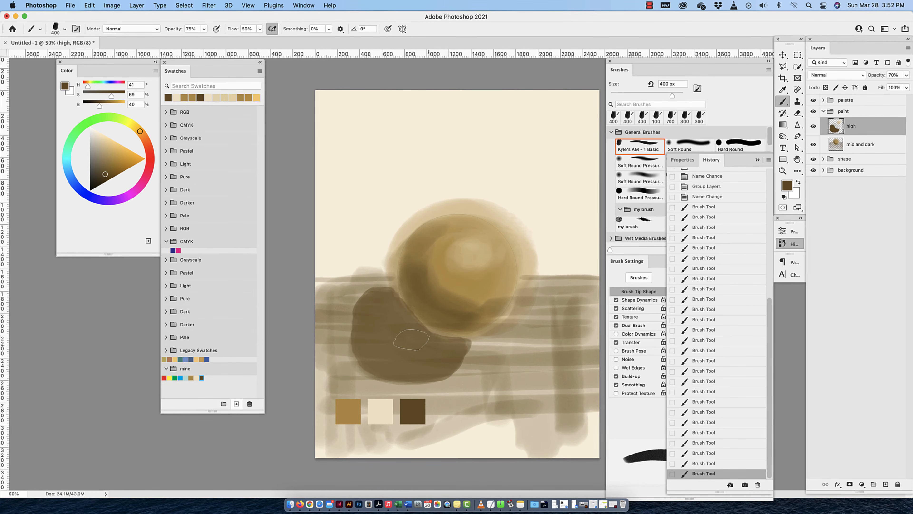
Switch to the Soft Round brush with 1% spacing and 7% hardness, and paint softer edges on the cast shadow
{"action": "left_click", "coordinate": [637, 421]}
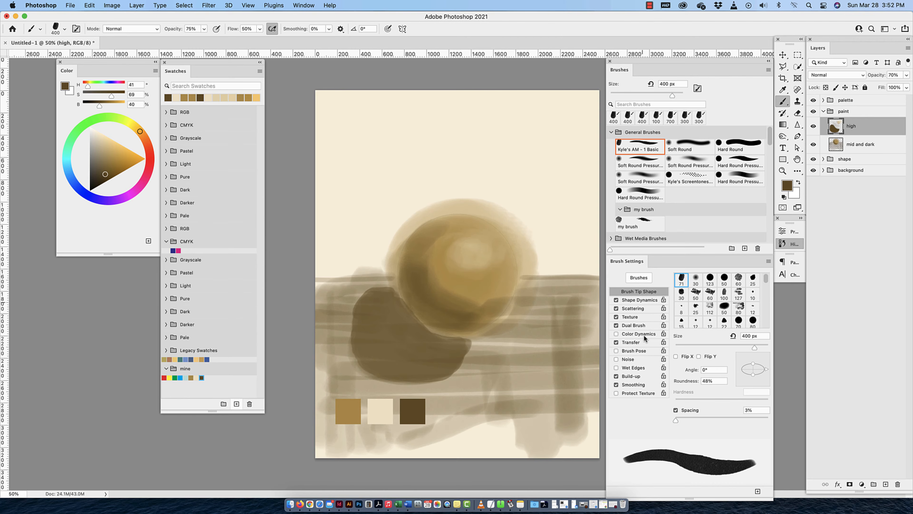
{"action": "left_click", "coordinate": [643, 300]}
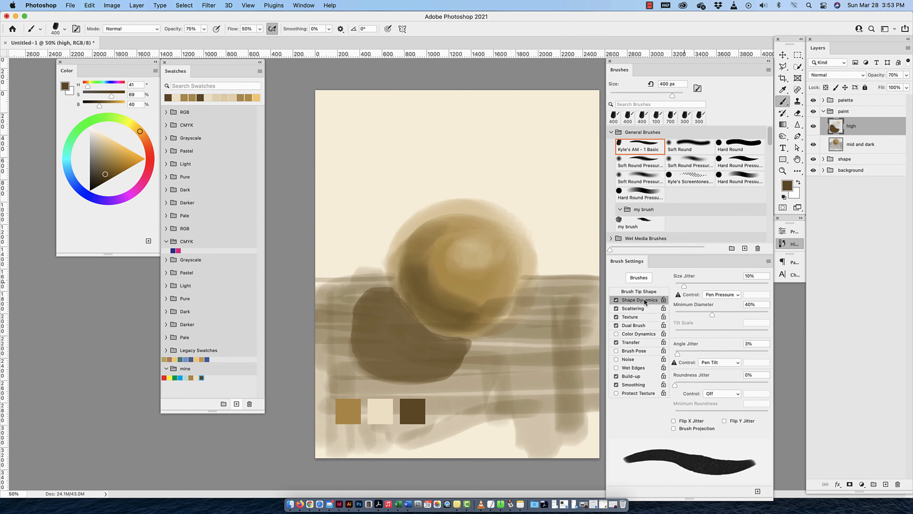
{"action": "left_click", "coordinate": [640, 292]}
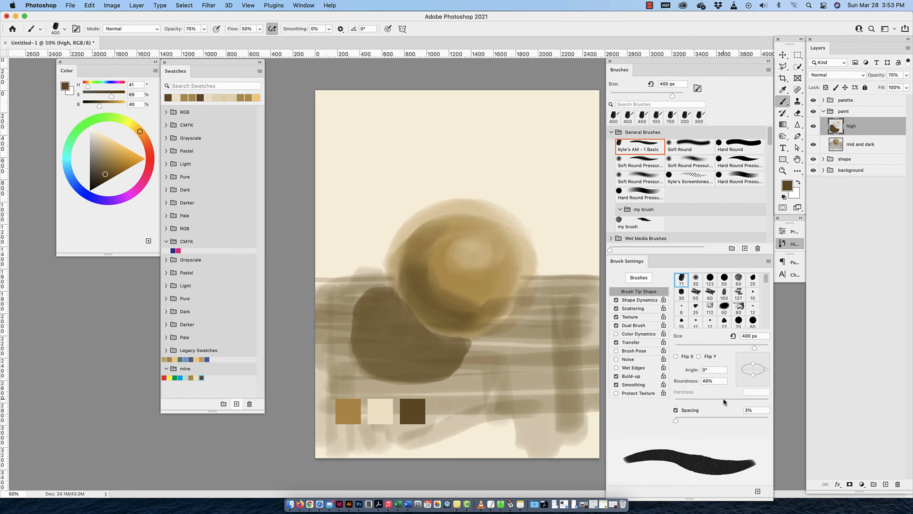
{"action": "mouse_move", "coordinate": [677, 420]}
{"action": "left_mouse_down"}
{"action": "mouse_move", "coordinate": [718, 420]}
{"action": "mouse_move", "coordinate": [672, 416]}
{"action": "left_mouse_up"}
{"action": "left_click", "coordinate": [693, 143]}
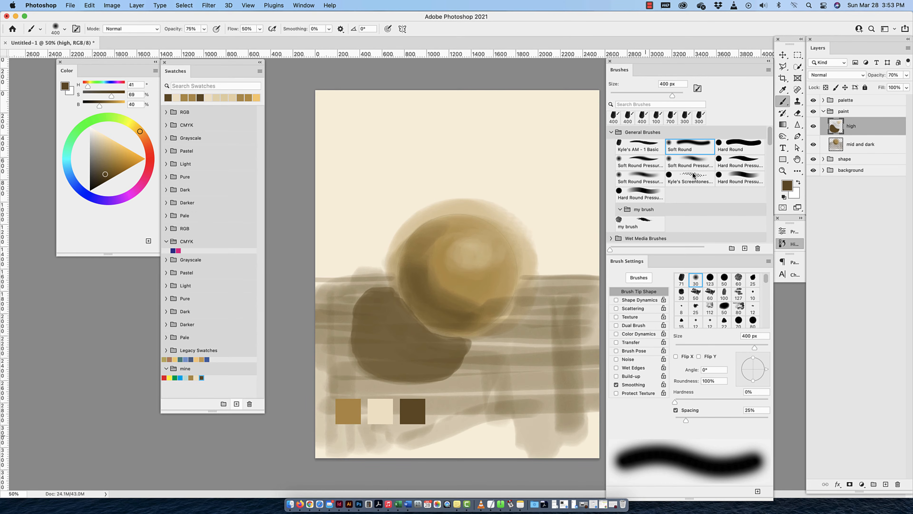
{"action": "mouse_move", "coordinate": [686, 419]}
{"action": "left_mouse_down"}
{"action": "mouse_move", "coordinate": [734, 419]}
{"action": "mouse_move", "coordinate": [654, 418]}
{"action": "mouse_move", "coordinate": [701, 401]}
{"action": "mouse_move", "coordinate": [776, 401]}
{"action": "mouse_move", "coordinate": [674, 399]}
{"action": "mouse_move", "coordinate": [708, 401]}
{"action": "mouse_move", "coordinate": [681, 403]}
{"action": "left_mouse_up"}
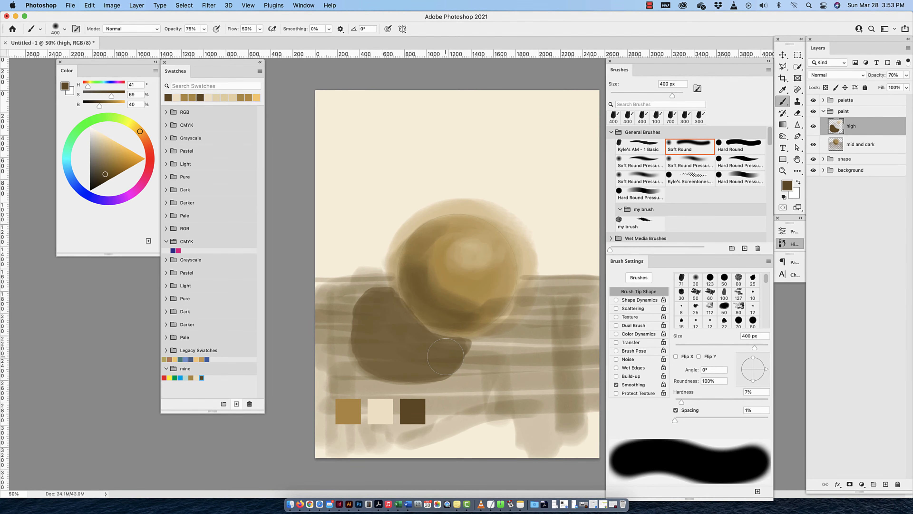
{"action": "mouse_move", "coordinate": [445, 356]}
{"action": "left_mouse_down"}
{"action": "mouse_move", "coordinate": [391, 360]}
{"action": "mouse_move", "coordinate": [368, 335]}
{"action": "mouse_move", "coordinate": [374, 313]}
{"action": "mouse_move", "coordinate": [380, 307]}
{"action": "mouse_move", "coordinate": [375, 319]}
{"action": "mouse_move", "coordinate": [402, 354]}
{"action": "mouse_move", "coordinate": [433, 358]}
{"action": "mouse_move", "coordinate": [376, 316]}
{"action": "mouse_move", "coordinate": [416, 353]}
{"action": "left_mouse_up"}
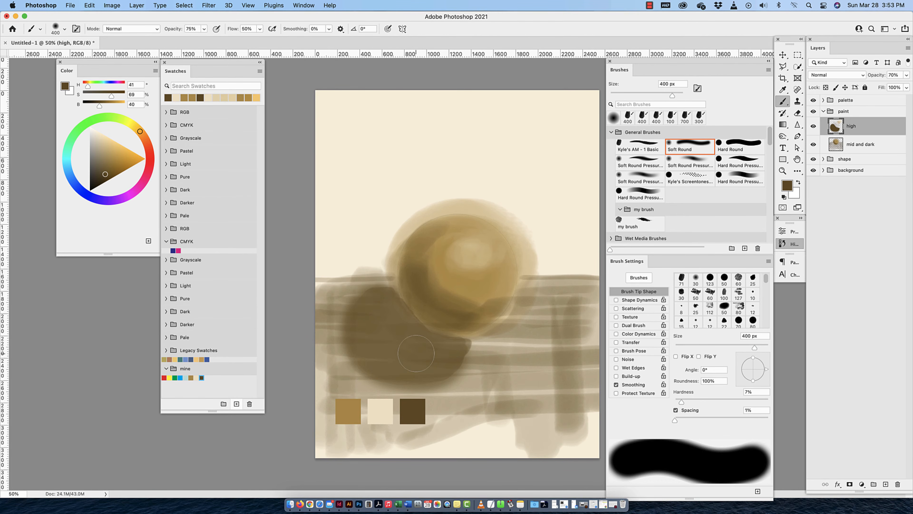
With the golden brown palette color, a 200 px brush, 25% opacity and 10% flow, lighten the sphere's lower-left rim
{"action": "left_click", "coordinate": [348, 411], "text": "alt"}
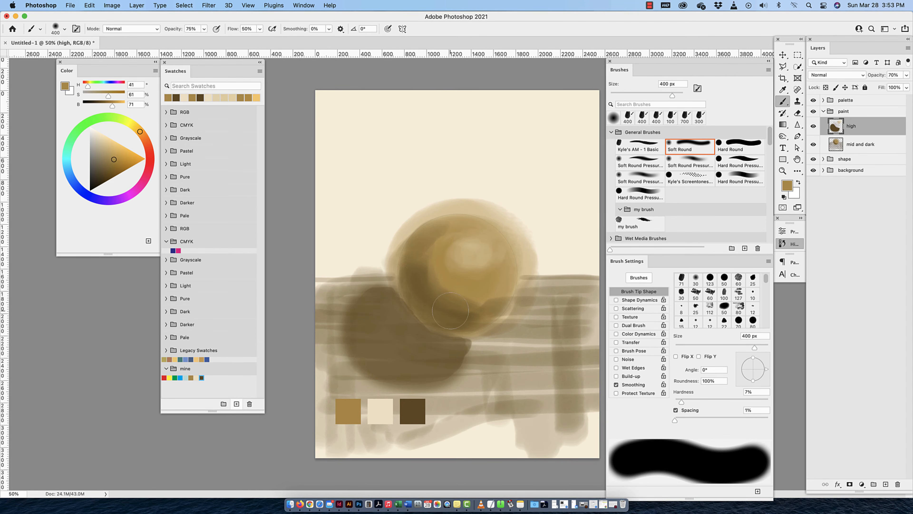
{"action": "key", "text": "bracketleft"}
{"action": "key", "text": "bracketleft"}
{"action": "key", "text": "bracketleft"}
{"action": "left_click", "coordinate": [171, 29]}
{"action": "type", "text": "25"}
{"action": "key", "text": "Return"}
{"action": "left_click", "coordinate": [234, 28]}
{"action": "type", "text": "10"}
{"action": "key", "text": "Return"}
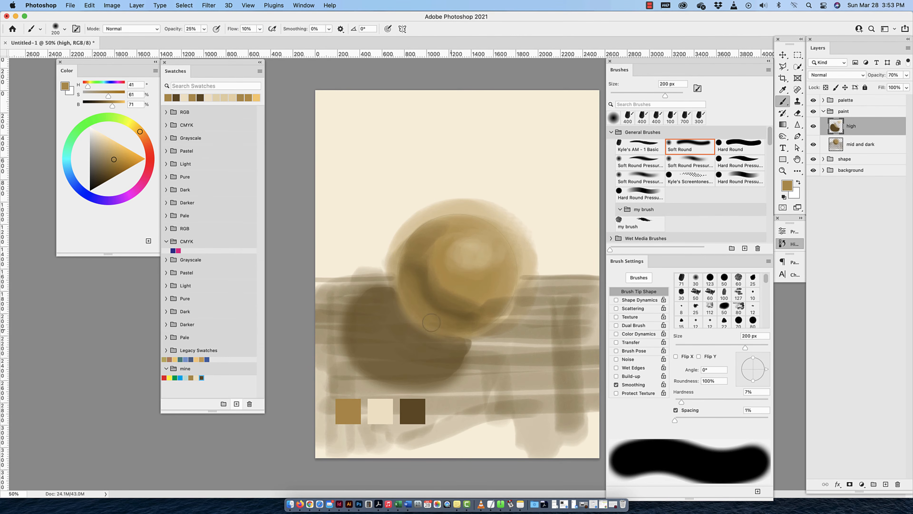
Sample the dark brown palette square and deepen the core shadow inside the sphere's lower-left side
{"action": "left_click", "coordinate": [410, 414], "text": "alt"}
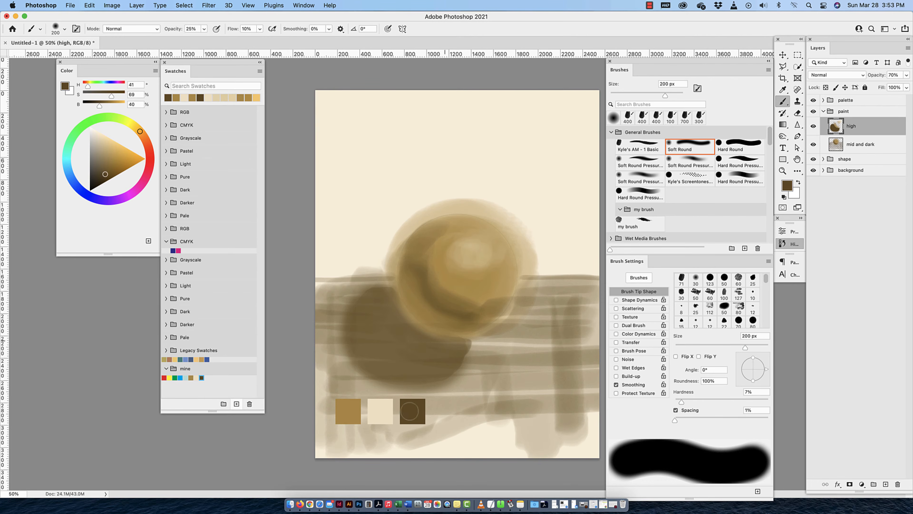
{"action": "mouse_move", "coordinate": [424, 297]}
{"action": "left_mouse_down"}
{"action": "mouse_move", "coordinate": [476, 306]}
{"action": "mouse_move", "coordinate": [429, 262]}
{"action": "mouse_move", "coordinate": [455, 299]}
{"action": "left_mouse_up"}
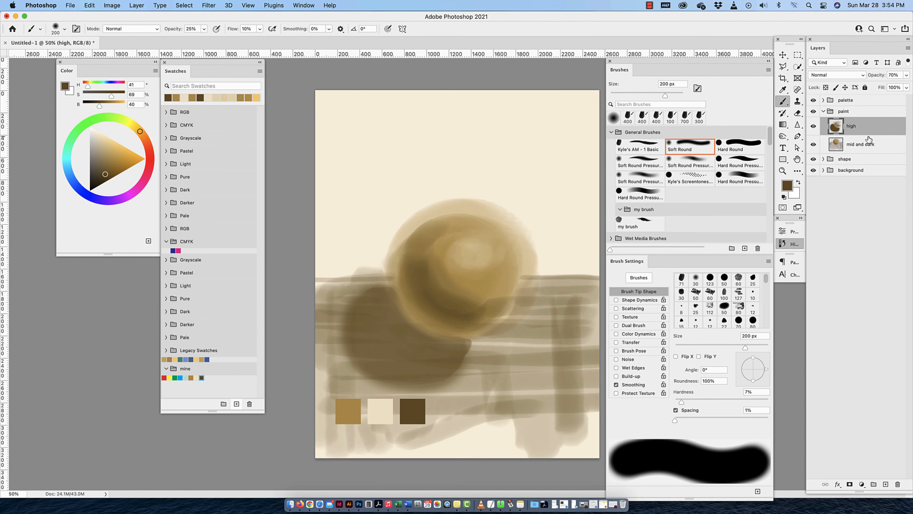
Toggle the high layer's visibility to compare the painting with and without it
{"action": "left_click", "coordinate": [812, 127]}
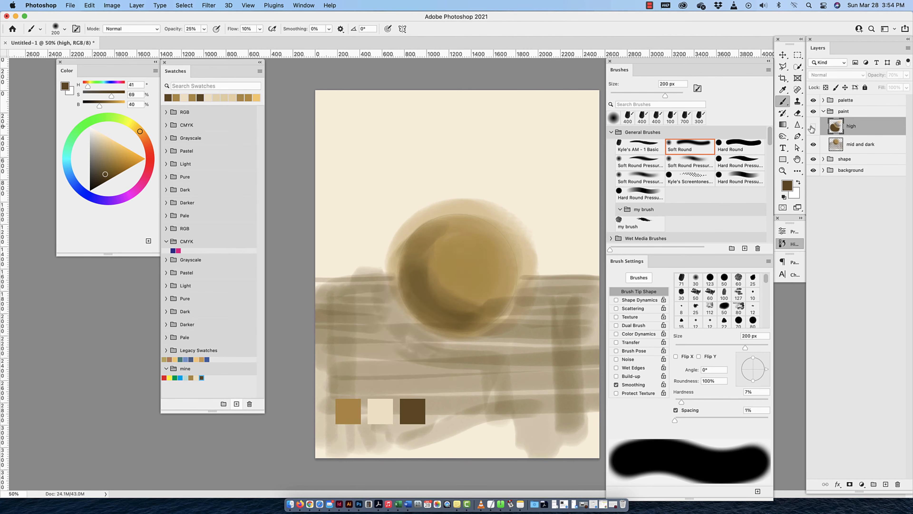
{"action": "left_click", "coordinate": [813, 127]}
{"action": "left_click", "coordinate": [813, 127]}
{"action": "left_click", "coordinate": [812, 126]}
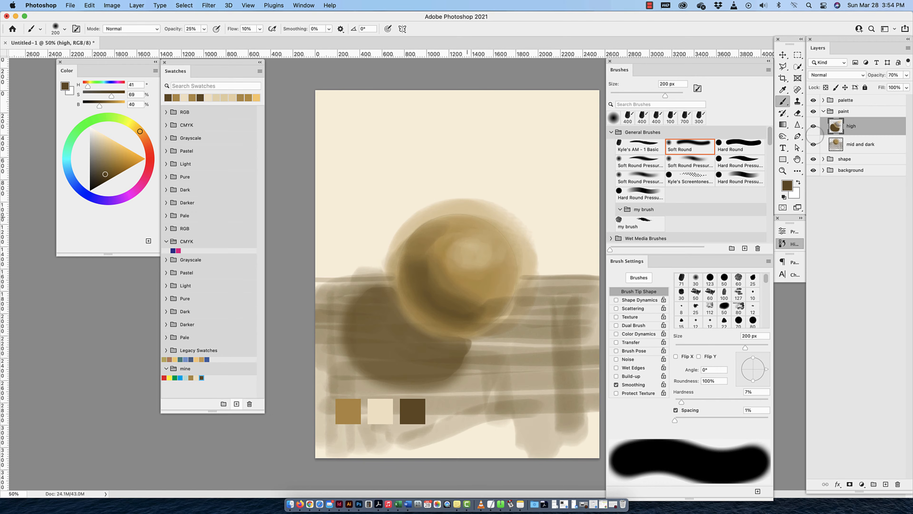
Hide the shape group and paint the sampled palette cream over the sphere's outer edge and across the background
{"action": "left_click", "coordinate": [814, 160]}
{"action": "left_click", "coordinate": [378, 414], "text": "alt"}
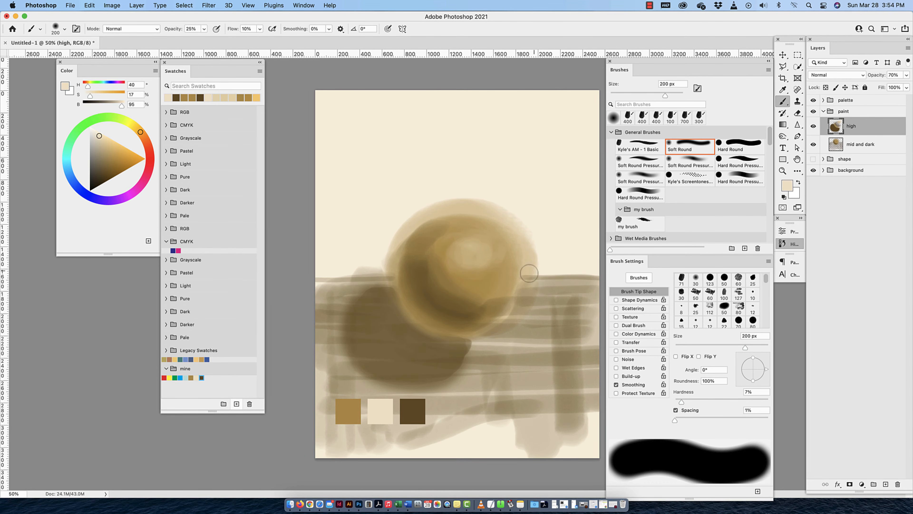
{"action": "mouse_move", "coordinate": [537, 267]}
{"action": "left_mouse_down"}
{"action": "mouse_move", "coordinate": [588, 265]}
{"action": "mouse_move", "coordinate": [526, 269]}
{"action": "mouse_move", "coordinate": [568, 259]}
{"action": "mouse_move", "coordinate": [545, 253]}
{"action": "mouse_move", "coordinate": [573, 240]}
{"action": "mouse_move", "coordinate": [533, 227]}
{"action": "mouse_move", "coordinate": [529, 215]}
{"action": "mouse_move", "coordinate": [544, 212]}
{"action": "mouse_move", "coordinate": [385, 201]}
{"action": "mouse_move", "coordinate": [483, 195]}
{"action": "mouse_move", "coordinate": [315, 191]}
{"action": "left_mouse_up"}
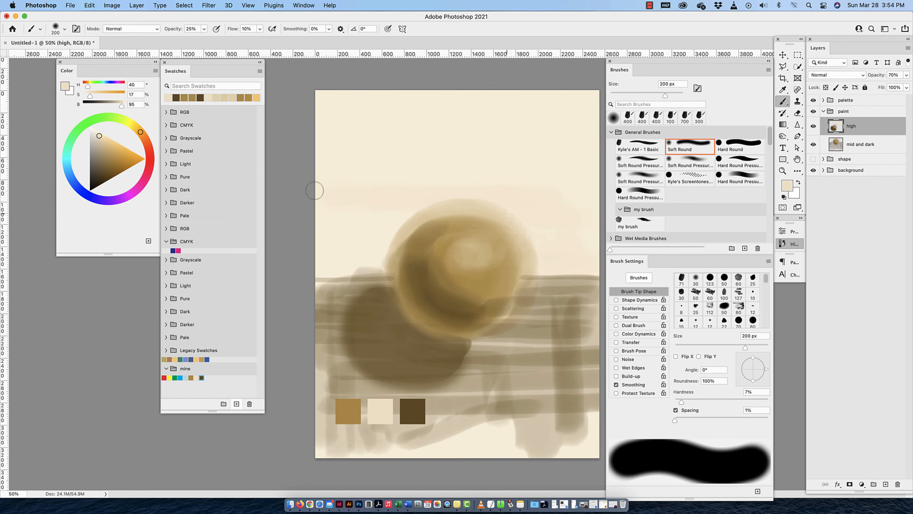
Brighten the sphere's highlight with the palette cream and add a new layer above the high layer
{"action": "left_click", "coordinate": [380, 410], "text": "alt"}
{"action": "mouse_move", "coordinate": [465, 262]}
{"action": "left_mouse_down"}
{"action": "mouse_move", "coordinate": [483, 269]}
{"action": "mouse_move", "coordinate": [470, 242]}
{"action": "mouse_move", "coordinate": [450, 268]}
{"action": "mouse_move", "coordinate": [500, 232]}
{"action": "left_mouse_up"}
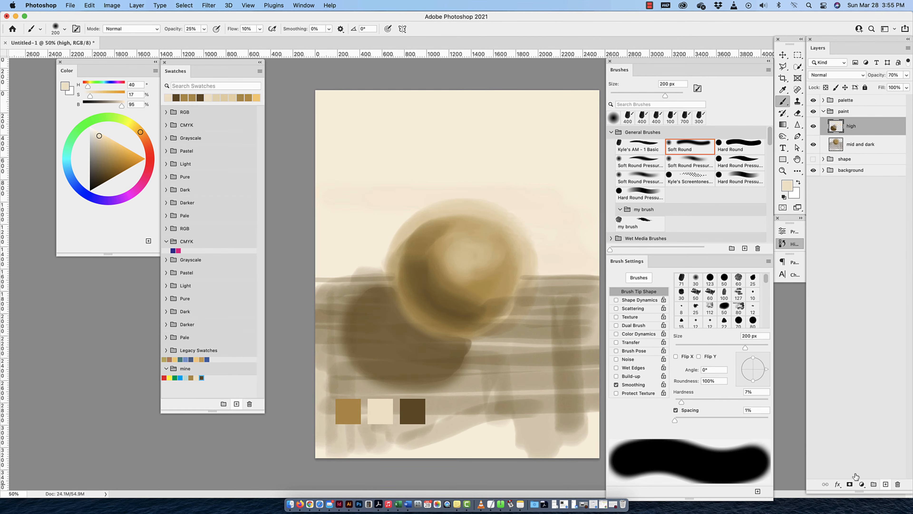
{"action": "left_click", "coordinate": [885, 484]}
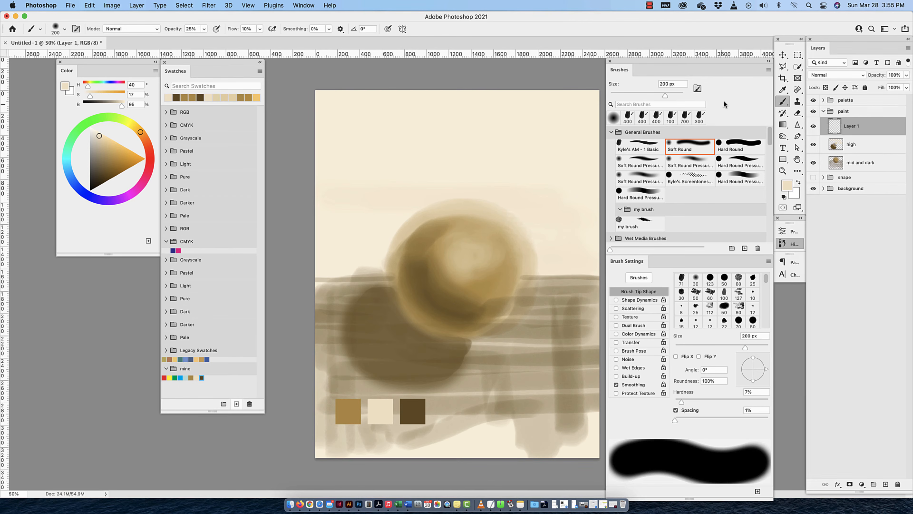
Expand the palette group and duplicate the dark brown square beside itself as a fourth palette square
{"action": "left_click", "coordinate": [783, 56]}
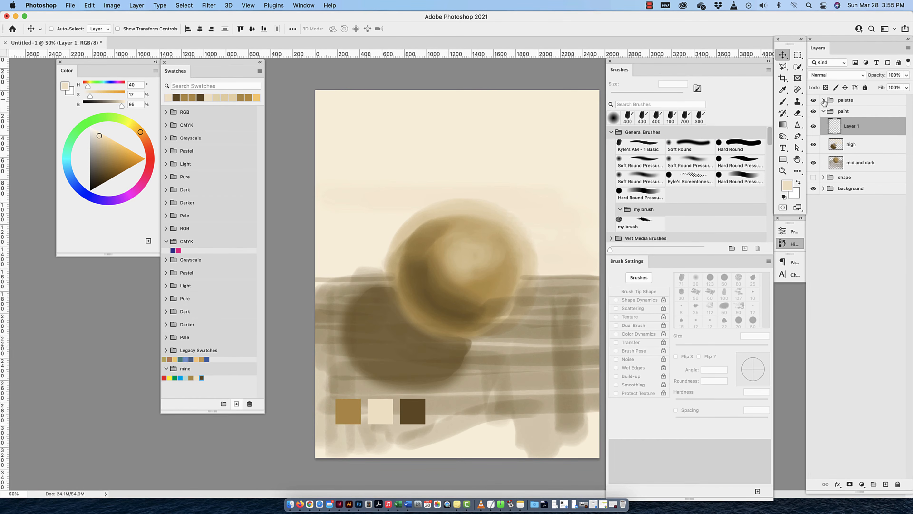
{"action": "left_click", "coordinate": [823, 100]}
{"action": "left_click", "coordinate": [411, 414], "text": "super"}
{"action": "left_click_drag", "start_coordinate": [410, 413], "coordinate": [442, 414]}
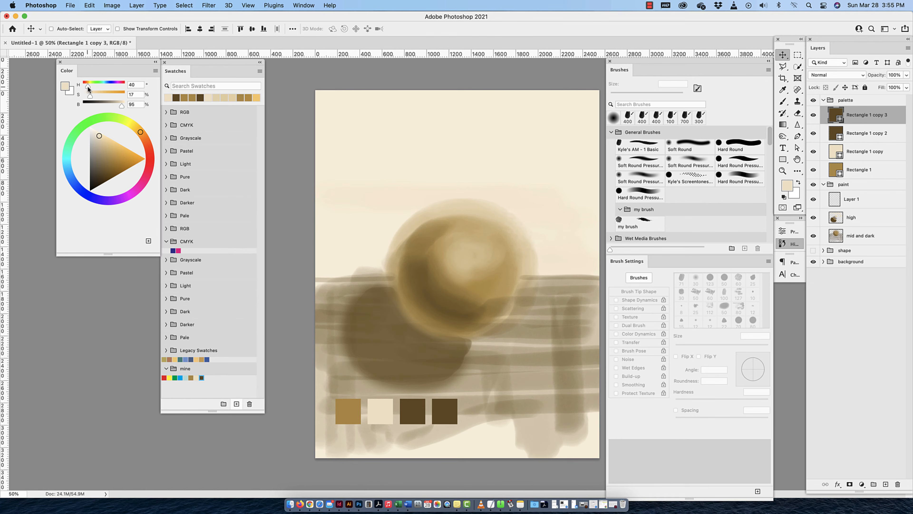
Set the foreground color to a muted blue (H 229, S 40, B 63) and save it as the swatch "cool tone"
{"action": "mouse_move", "coordinate": [88, 88]}
{"action": "left_mouse_down"}
{"action": "mouse_move", "coordinate": [109, 86]}
{"action": "mouse_move", "coordinate": [108, 105]}
{"action": "mouse_move", "coordinate": [95, 96]}
{"action": "mouse_move", "coordinate": [124, 95]}
{"action": "mouse_move", "coordinate": [99, 94]}
{"action": "left_mouse_up"}
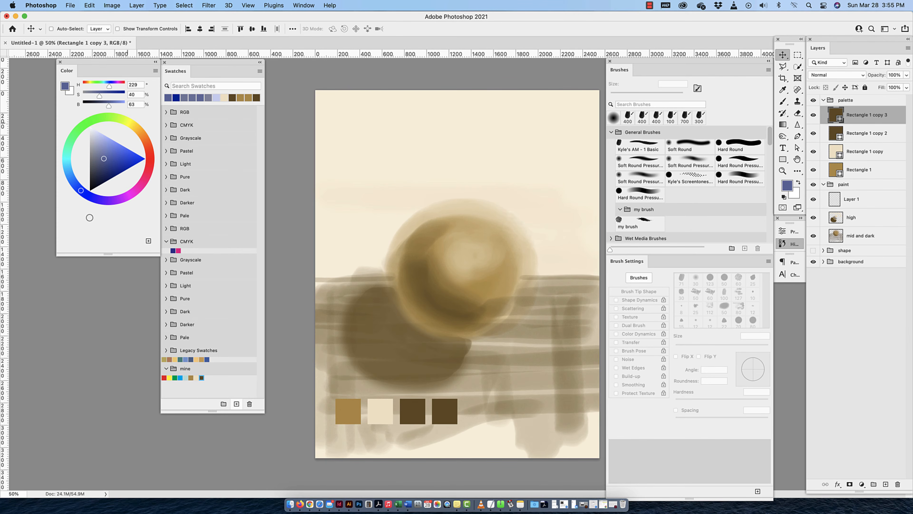
{"action": "left_click", "coordinate": [236, 403]}
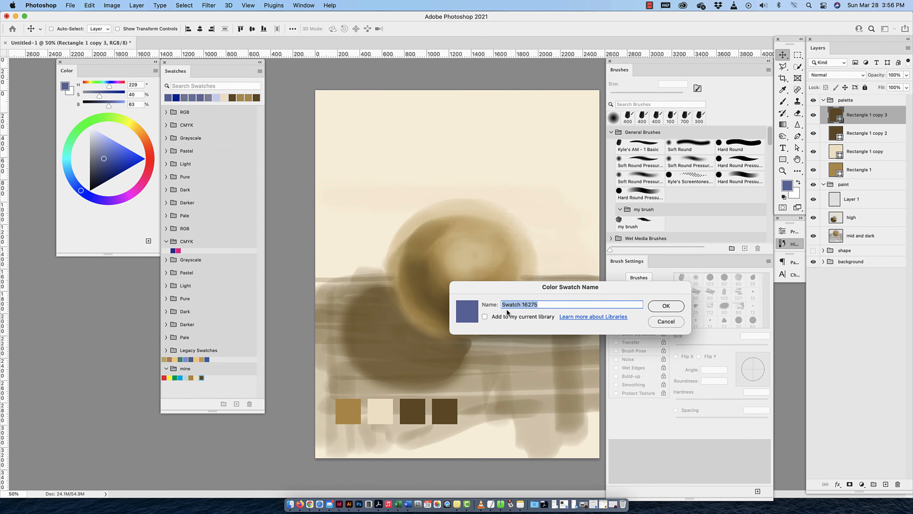
{"action": "type", "text": "cool tone"}
{"action": "key", "text": "Return"}
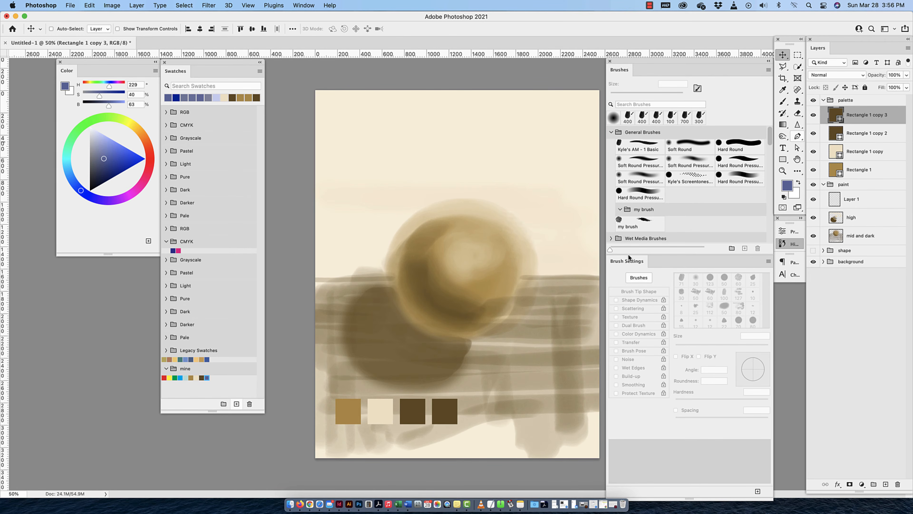
Recolor the fourth palette square with the blue foreground color 606ca1
{"action": "left_click", "coordinate": [787, 185]}
{"action": "left_click", "coordinate": [882, 316]}
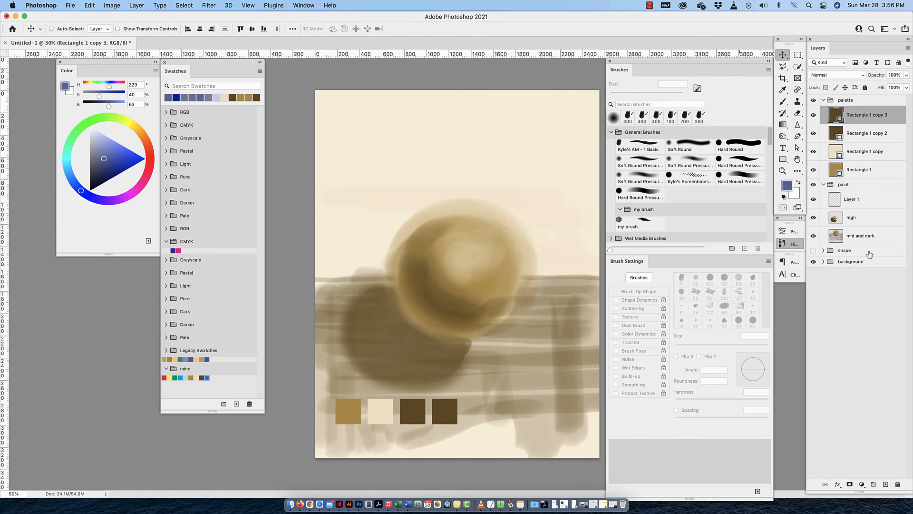
{"action": "double_click", "coordinate": [841, 118]}
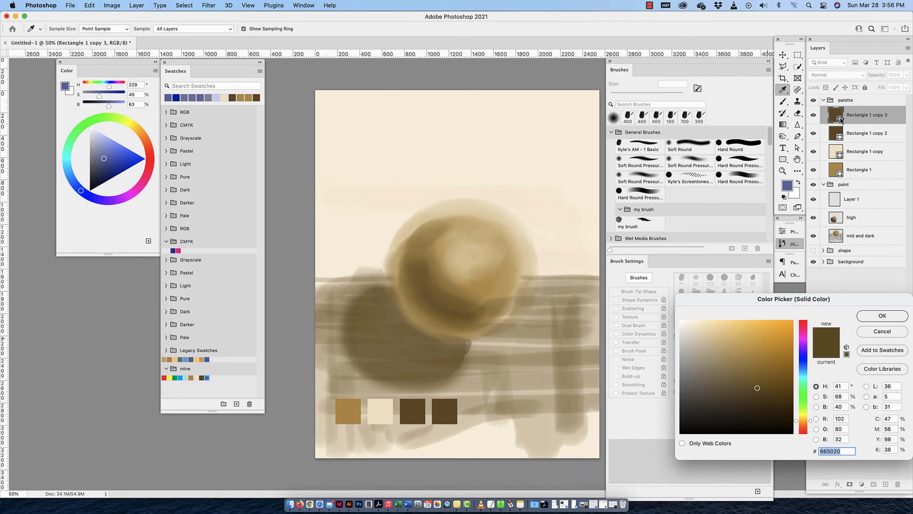
{"action": "left_click", "coordinate": [791, 189]}
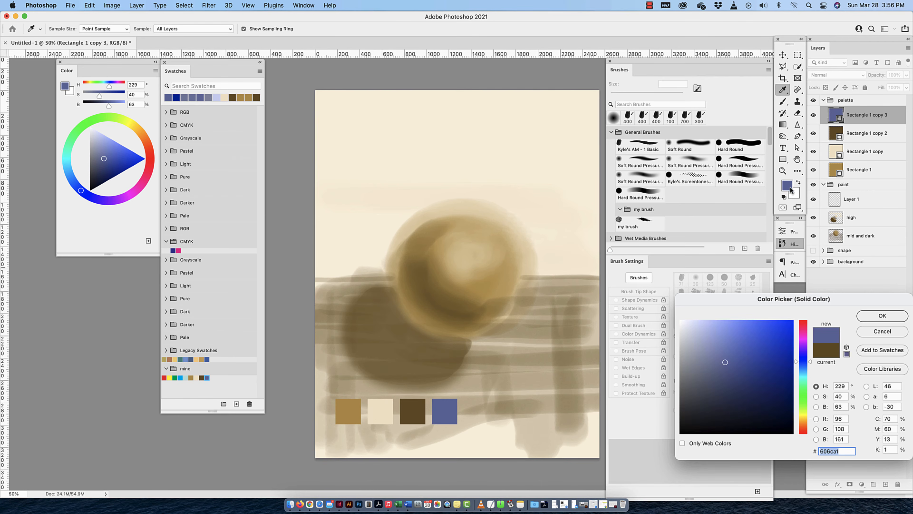
{"action": "left_click", "coordinate": [872, 316]}
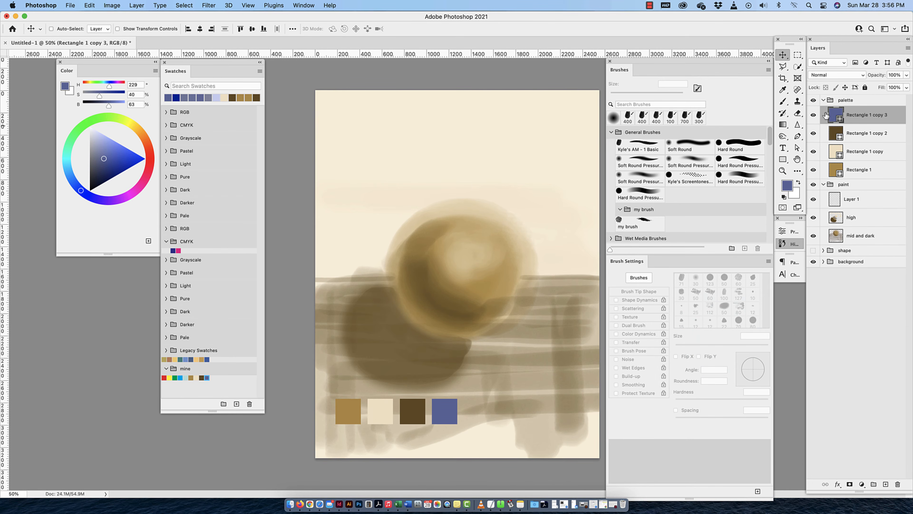
Collapse the palette group and rename Layer 1 in the paint group as "cool"
{"action": "left_click", "coordinate": [824, 102]}
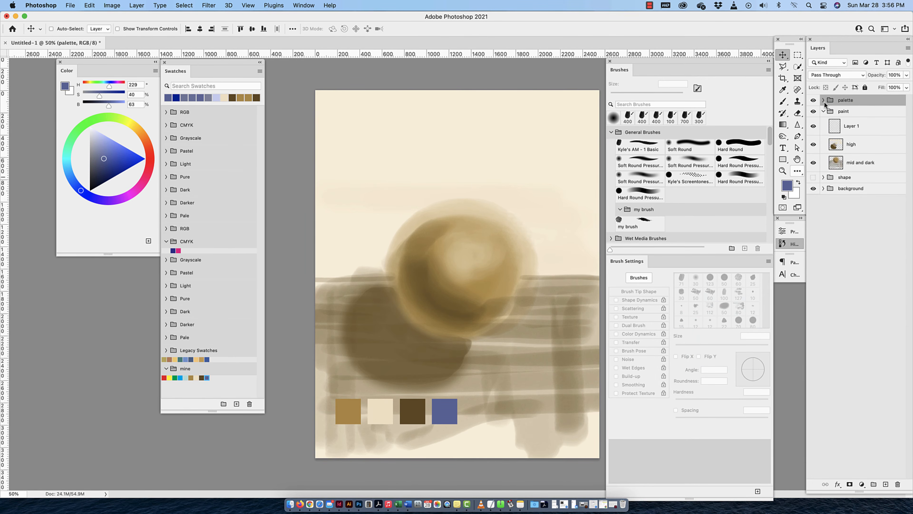
{"action": "double_click", "coordinate": [862, 130]}
{"action": "type", "text": "cool"}
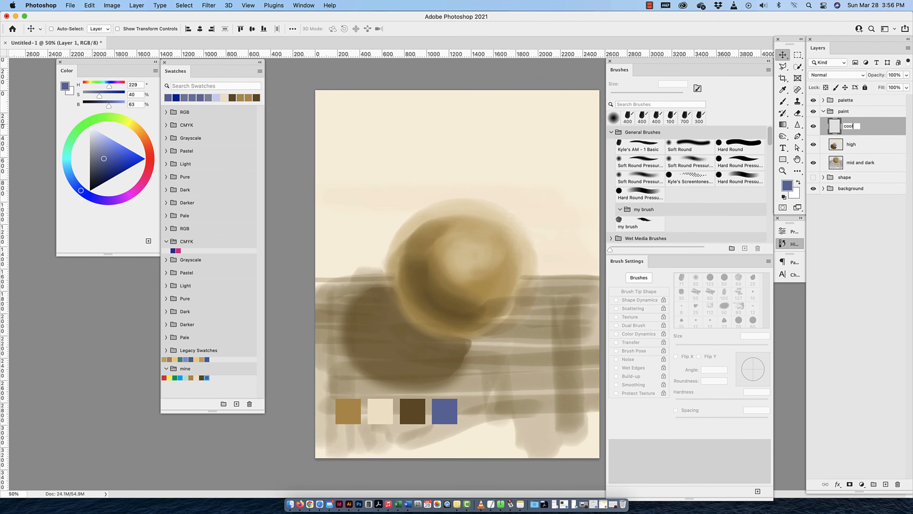
{"action": "key", "text": "Return"}
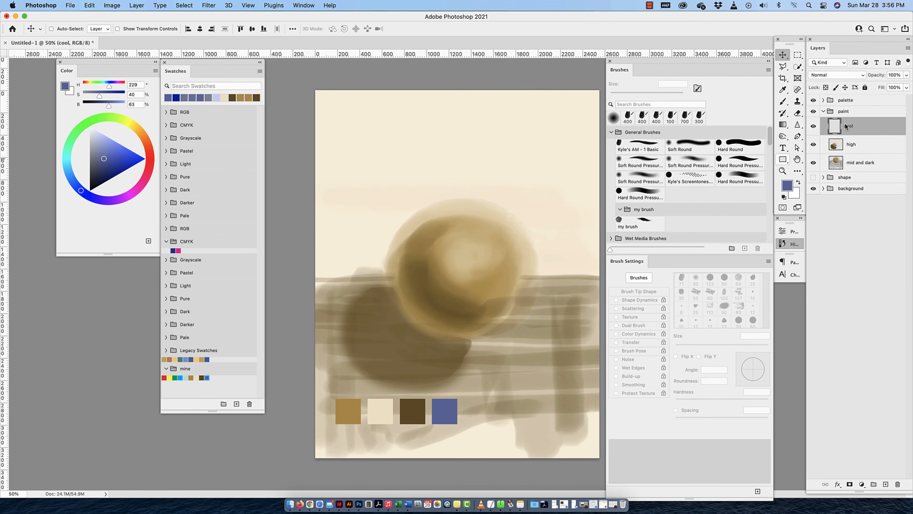
Choose the Kyle's AM - 1 Basic brush for painting and size it to 300 px
{"action": "left_click", "coordinate": [782, 90]}
{"action": "left_click", "coordinate": [783, 101]}
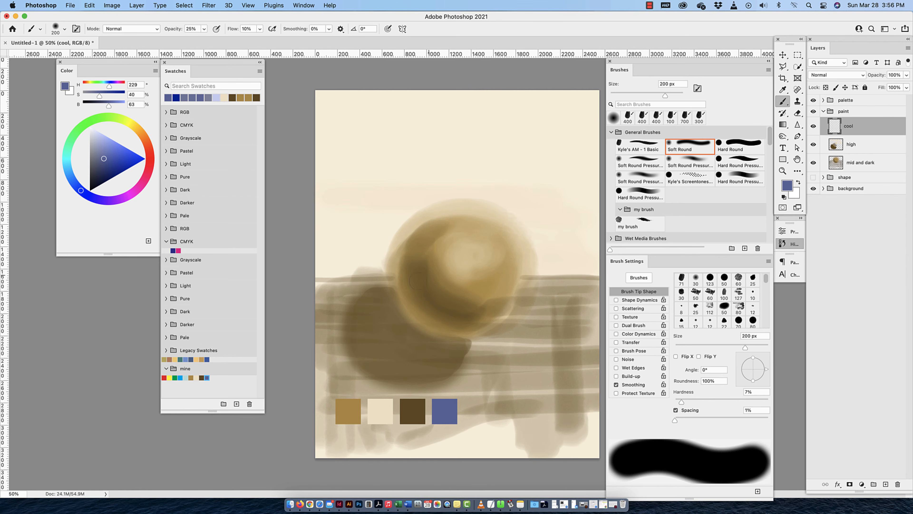
{"action": "left_click", "coordinate": [641, 148]}
{"action": "key", "text": "bracketright"}
{"action": "key", "text": "bracketright"}
{"action": "key", "text": "bracketright"}
{"action": "key", "text": "bracketright"}
{"action": "key", "text": "bracketright"}
{"action": "key", "text": "bracketright"}
{"action": "key", "text": "bracketright"}
{"action": "key", "text": "bracketright"}
{"action": "key", "text": "bracketright"}
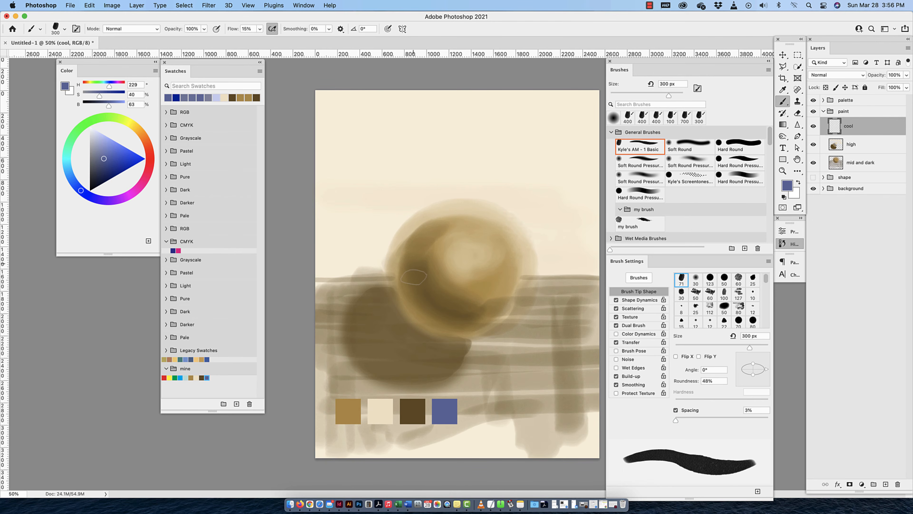
Set the brush opacity to 25% and its flow to 5%
{"action": "left_click", "coordinate": [185, 29]}
{"action": "type", "text": "25"}
{"action": "key", "text": "Return"}
{"action": "left_click", "coordinate": [252, 28]}
{"action": "type", "text": "5"}
{"action": "key", "text": "Return"}
Paint a translucent blue ring around the sphere's rim on the cool layer, undoing and repainting unwanted strokes
{"action": "mouse_move", "coordinate": [409, 301]}
{"action": "left_mouse_down"}
{"action": "mouse_move", "coordinate": [395, 281]}
{"action": "mouse_move", "coordinate": [431, 318]}
{"action": "mouse_move", "coordinate": [496, 318]}
{"action": "mouse_move", "coordinate": [518, 258]}
{"action": "mouse_move", "coordinate": [502, 232]}
{"action": "mouse_move", "coordinate": [437, 220]}
{"action": "mouse_move", "coordinate": [400, 274]}
{"action": "mouse_move", "coordinate": [436, 214]}
{"action": "mouse_move", "coordinate": [520, 235]}
{"action": "mouse_move", "coordinate": [478, 342]}
{"action": "left_mouse_up"}
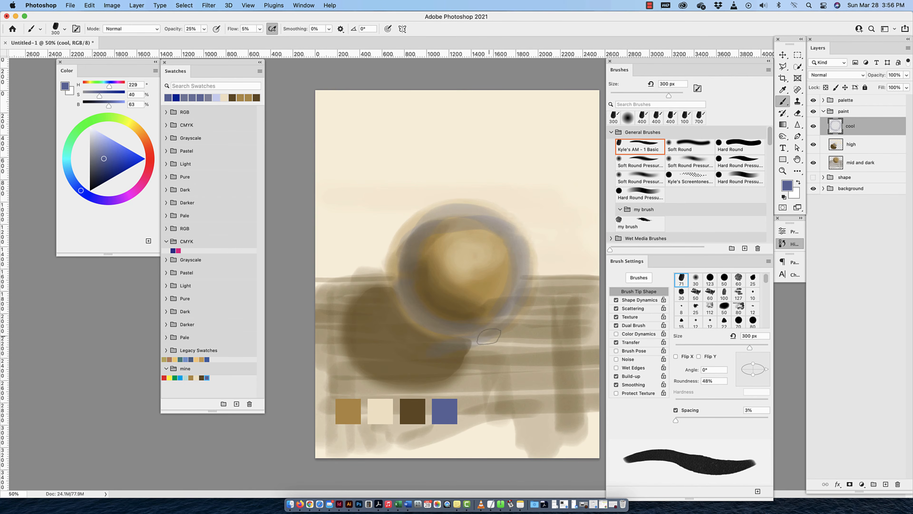
{"action": "key", "text": "super+z"}
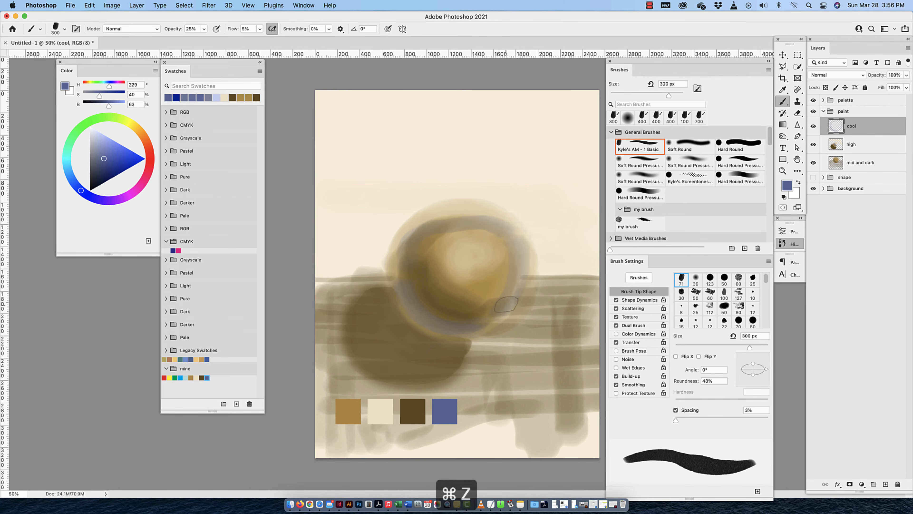
{"action": "mouse_move", "coordinate": [499, 232]}
{"action": "left_mouse_down"}
{"action": "mouse_move", "coordinate": [475, 218]}
{"action": "mouse_move", "coordinate": [436, 222]}
{"action": "mouse_move", "coordinate": [410, 249]}
{"action": "left_mouse_up"}
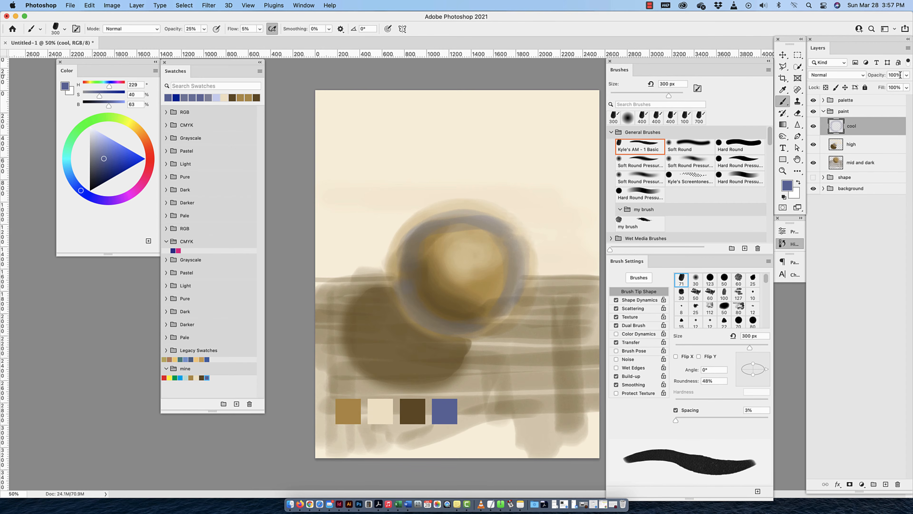
Try the cool layer at 50% opacity and return it to 100%
{"action": "left_click", "coordinate": [882, 75]}
{"action": "type", "text": "70"}
{"action": "key", "text": "Return"}
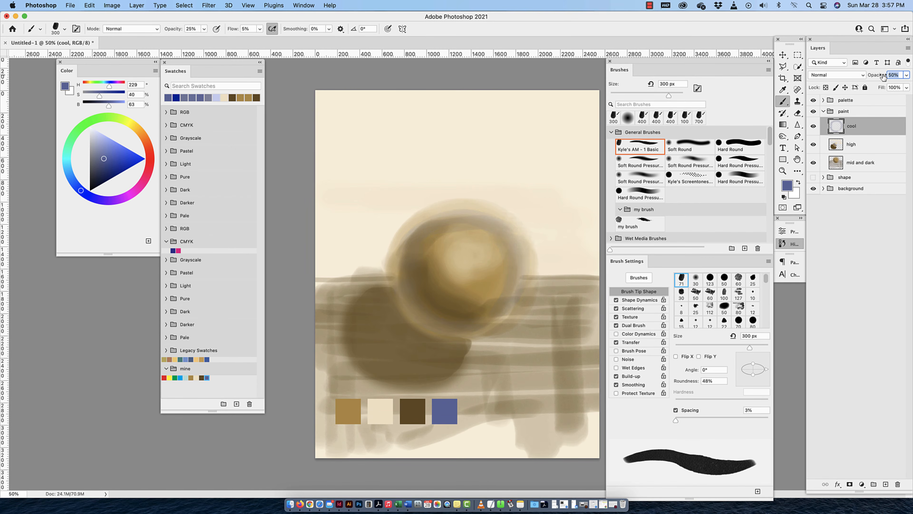
{"action": "type", "text": "100"}
{"action": "key", "text": "Return"}
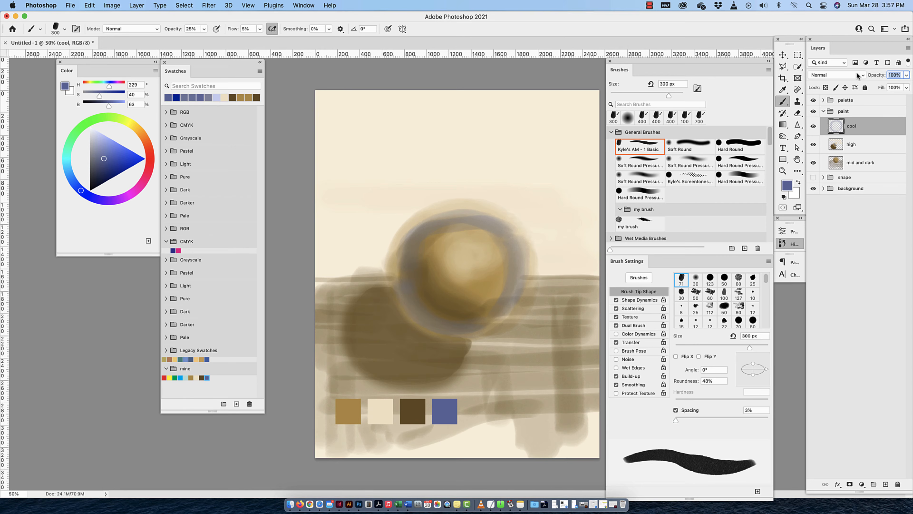
Preview the Dissolve blend mode on the cool layer and apply Darken
{"action": "left_click", "coordinate": [857, 75]}
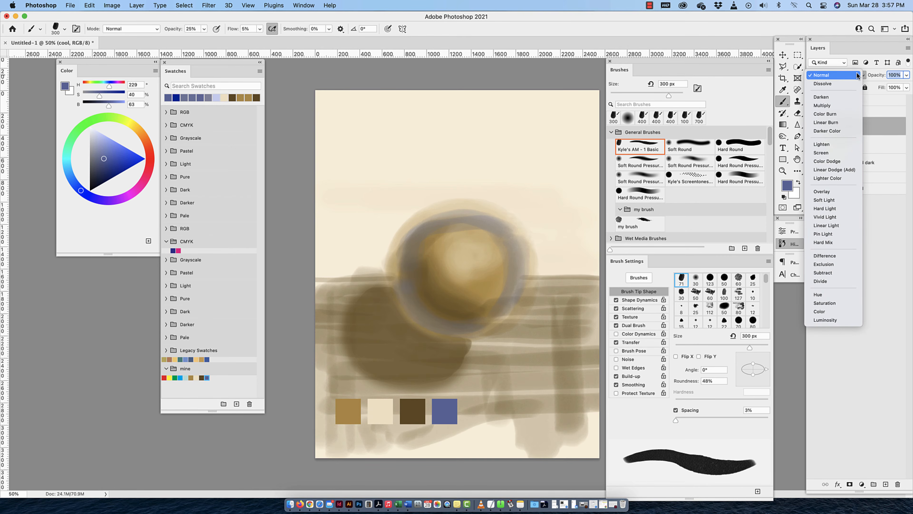
{"action": "key", "text": "Down"}
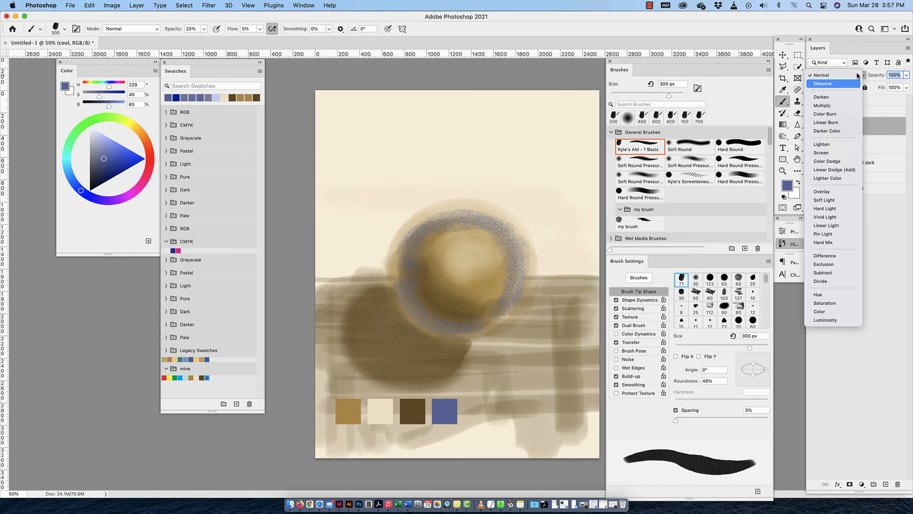
{"action": "key", "text": "Down"}
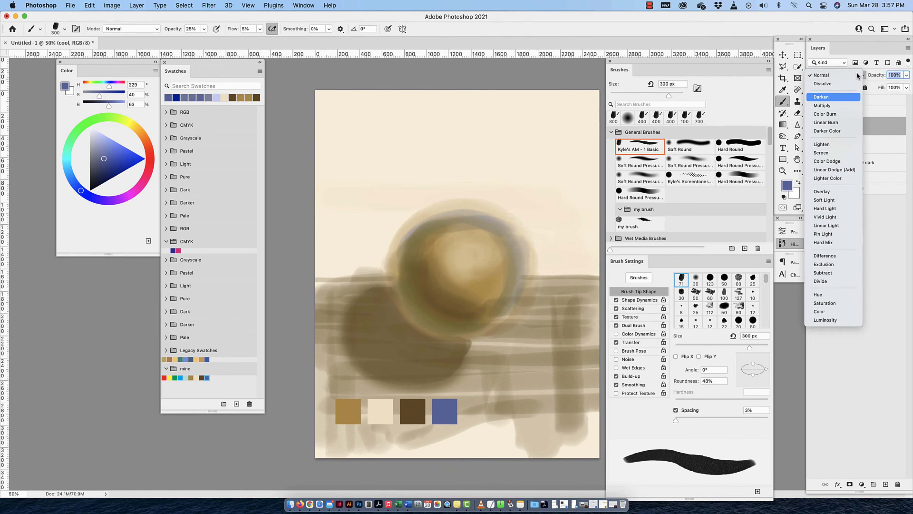
{"action": "left_click", "coordinate": [824, 97]}
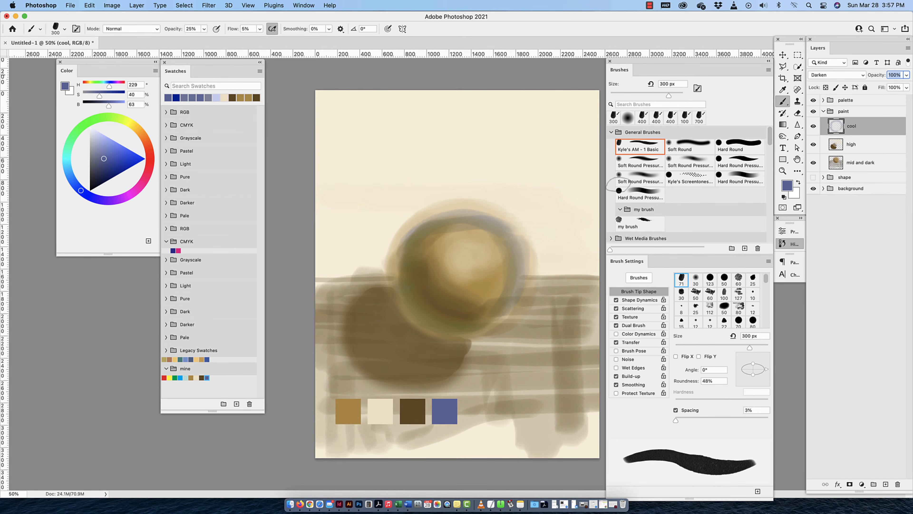
Preview the blend modes from Multiply through Color on the cool layer and set it to Overlay
{"action": "left_click", "coordinate": [831, 75]}
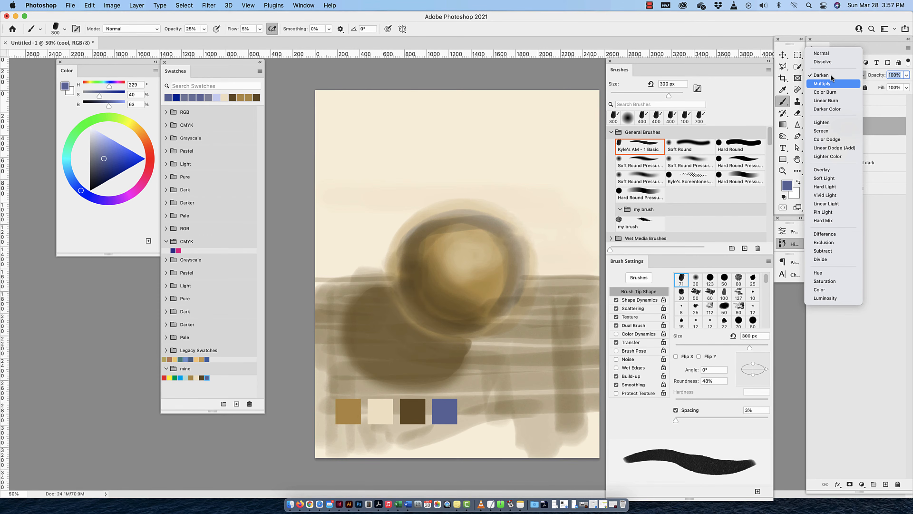
{"action": "key", "text": "Down"}
{"action": "key", "text": "Down"}
{"action": "key", "text": "Down"}
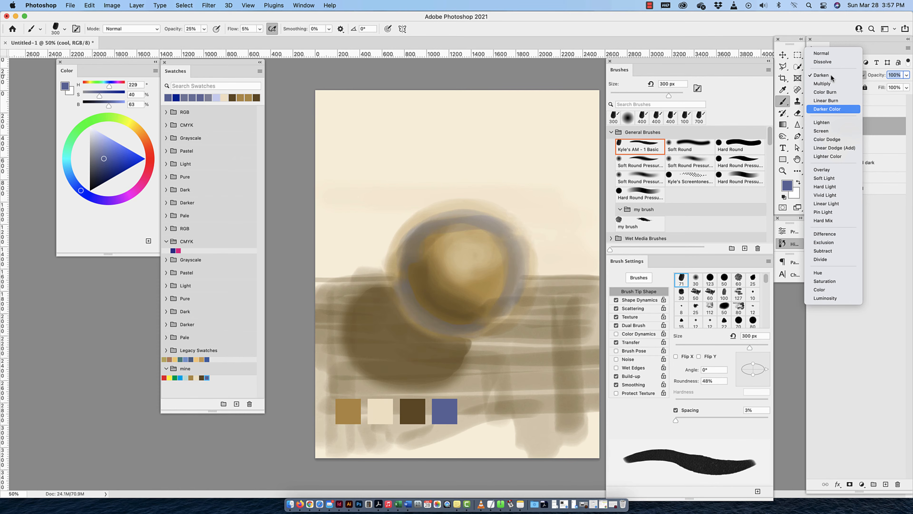
{"action": "key", "text": "Down"}
{"action": "key", "text": "Down"}
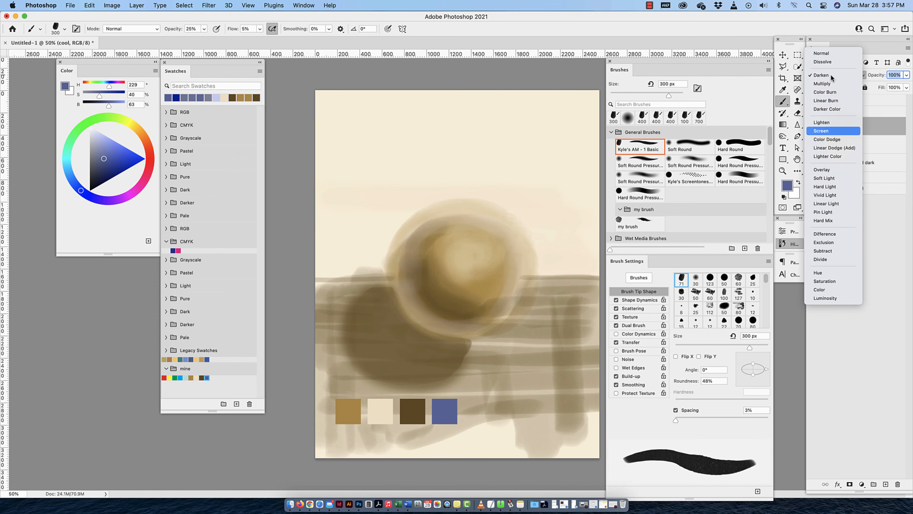
{"action": "key", "text": "Down"}
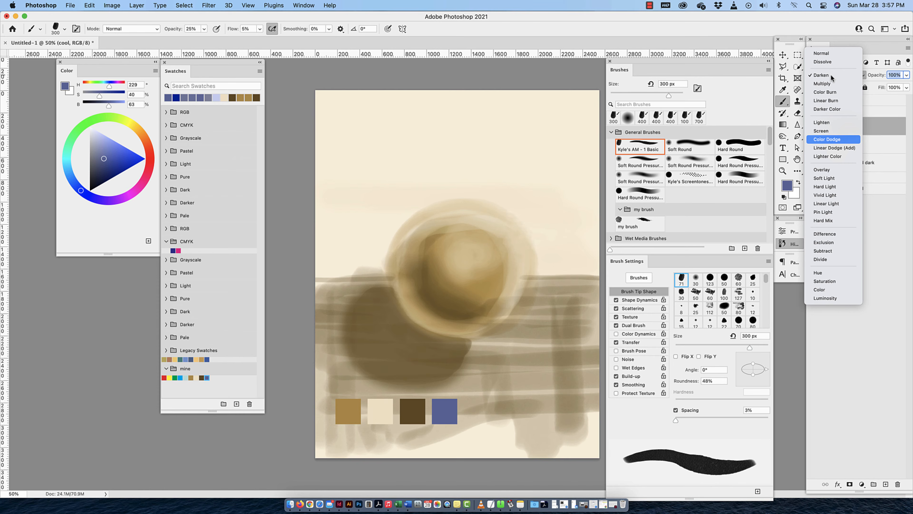
{"action": "key", "text": "Down"}
{"action": "key", "text": "Down"}
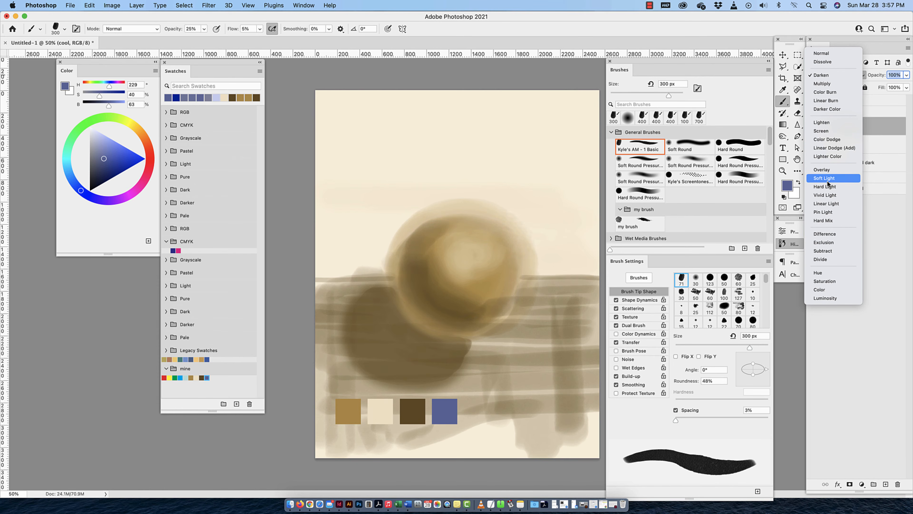
{"action": "key", "text": "Down"}
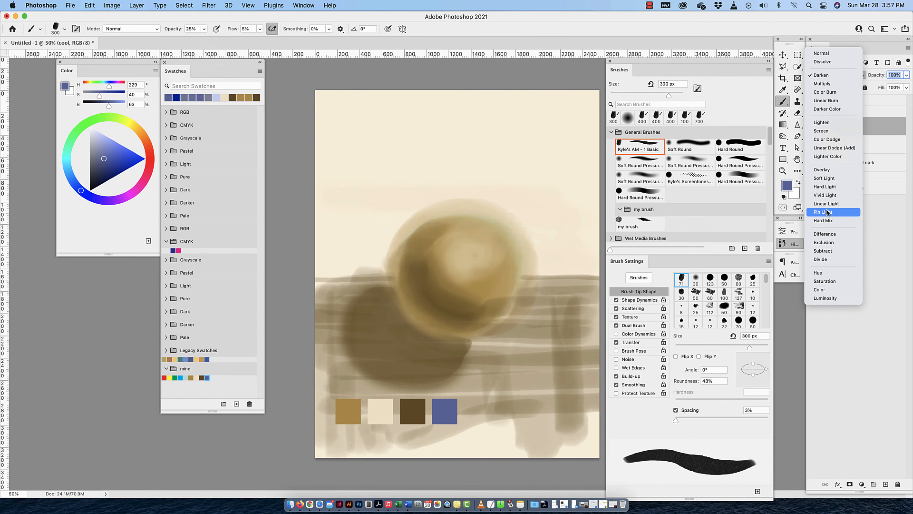
{"action": "key", "text": "Down"}
{"action": "key", "text": "Down"}
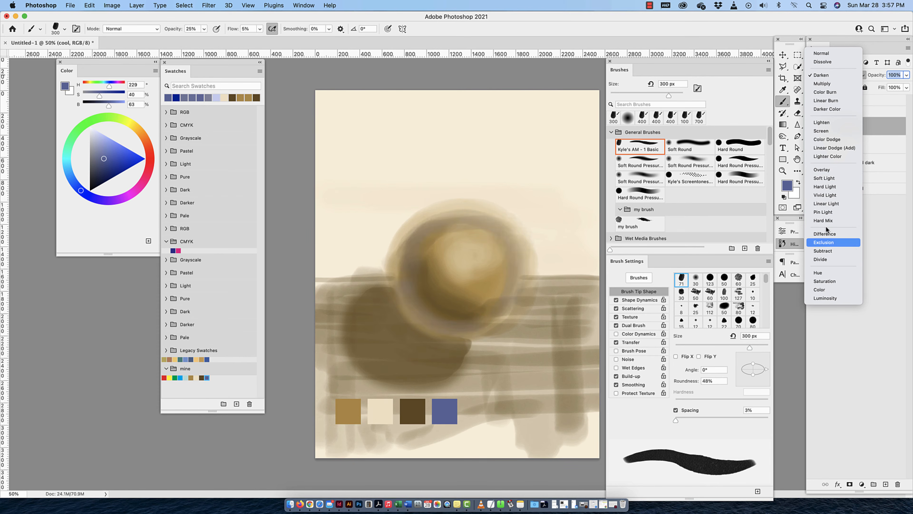
{"action": "key", "text": "Down"}
{"action": "key", "text": "Down"}
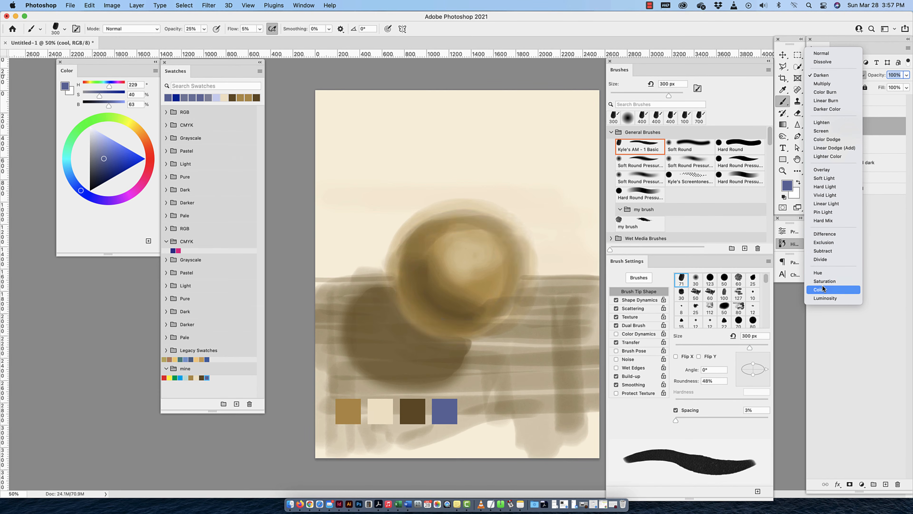
{"action": "left_click", "coordinate": [823, 170]}
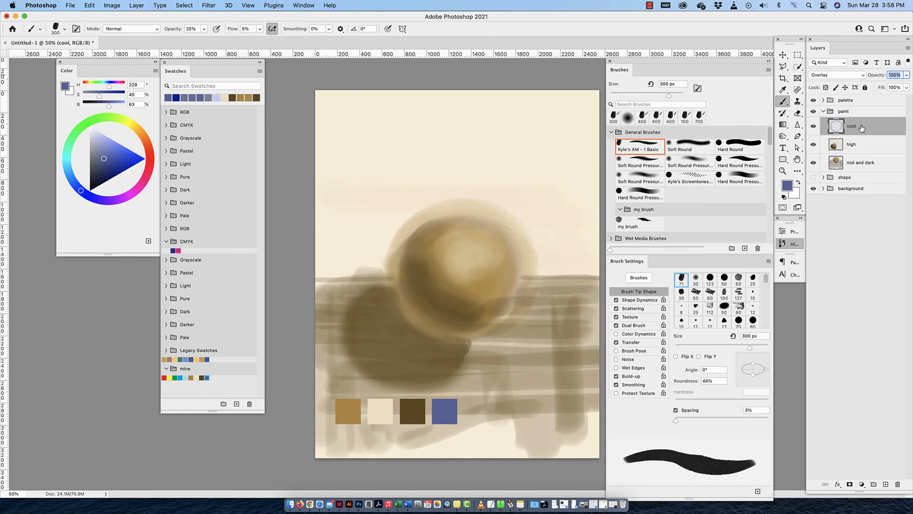
Duplicate the cool Overlay layer six times to intensify the blue ring
{"action": "key", "text": "super+j"}
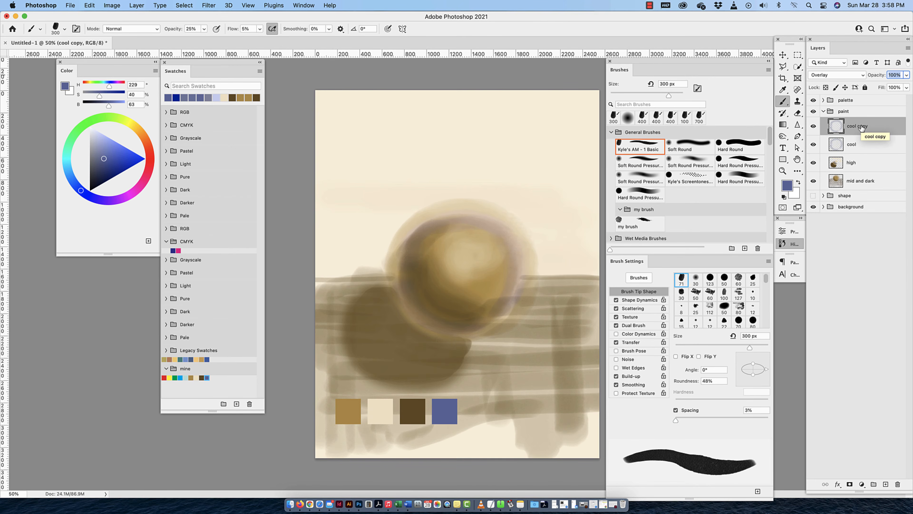
{"action": "key", "text": "super+j"}
{"action": "key", "text": "super+j"}
{"action": "key", "text": "super+j"}
{"action": "key", "text": "super+j"}
{"action": "key", "text": "super+j"}
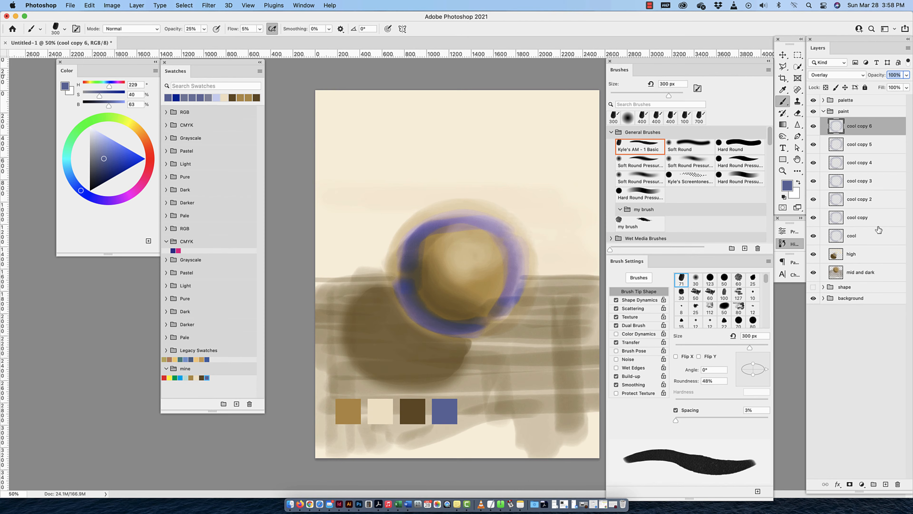
Undo all six duplications of the cool layer
{"action": "key", "text": "super+z"}
{"action": "key", "text": "super+z"}
{"action": "key", "text": "super+z"}
{"action": "key", "text": "super+z"}
{"action": "key", "text": "super+z"}
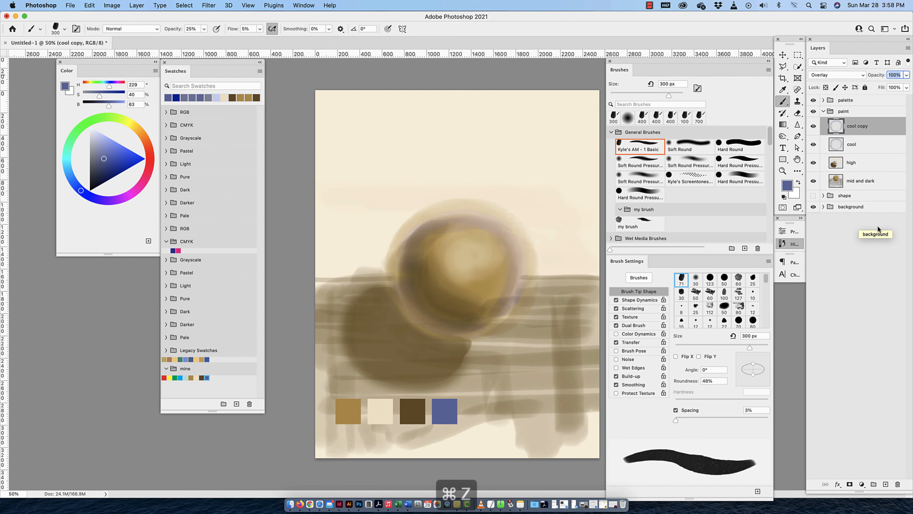
{"action": "key", "text": "super+z"}
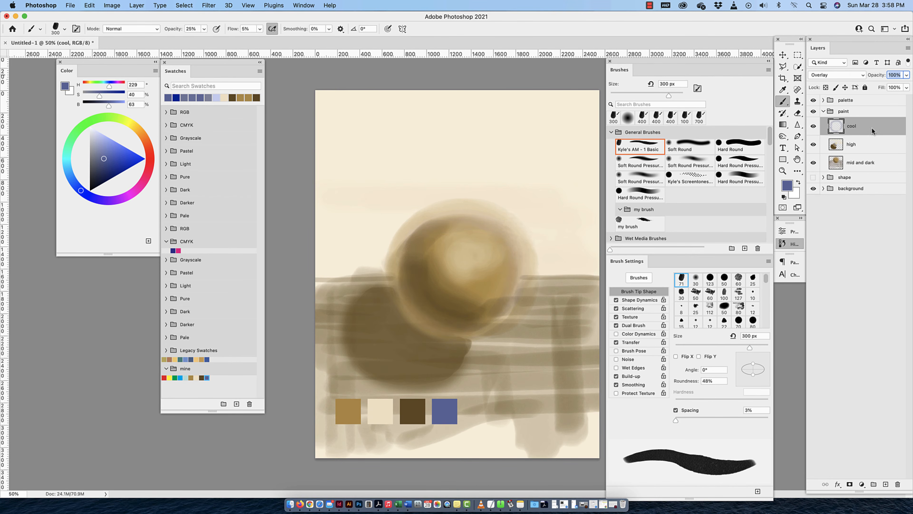
{"action": "right_click", "coordinate": [872, 127]}
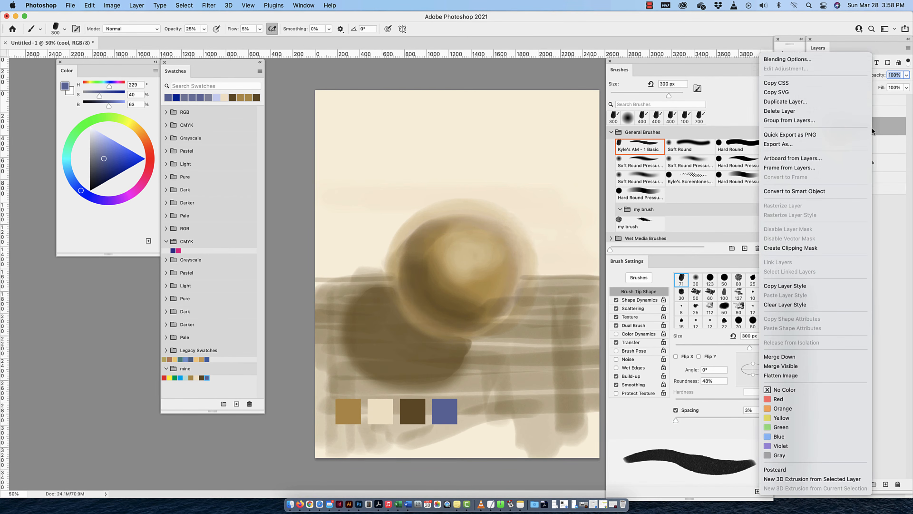
{"action": "left_click", "coordinate": [888, 126]}
{"action": "left_click", "coordinate": [908, 48]}
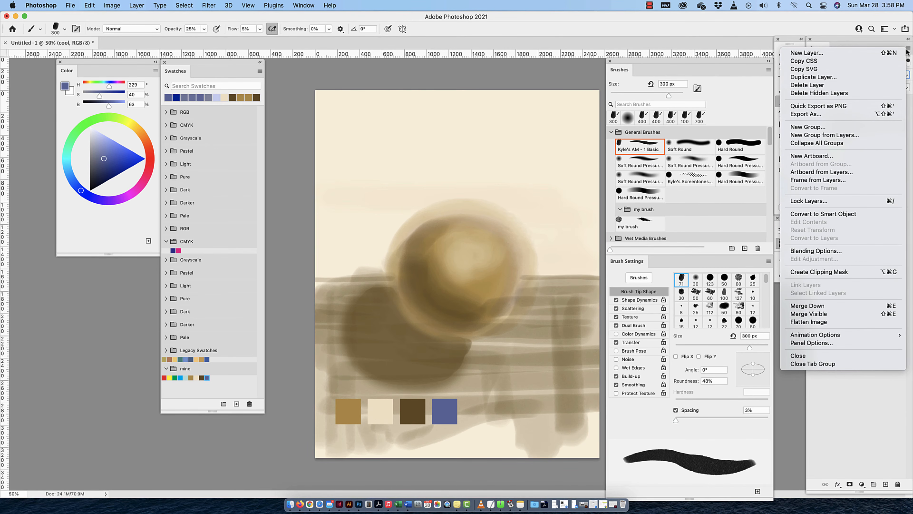
{"action": "left_click", "coordinate": [855, 412]}
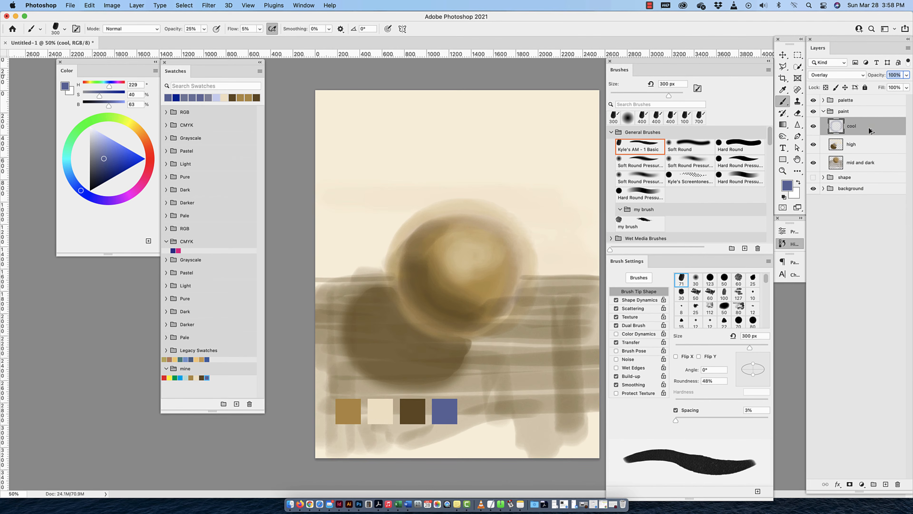
{"action": "left_click_drag", "start_coordinate": [870, 128], "coordinate": [870, 121]}
{"action": "key", "text": "super+z"}
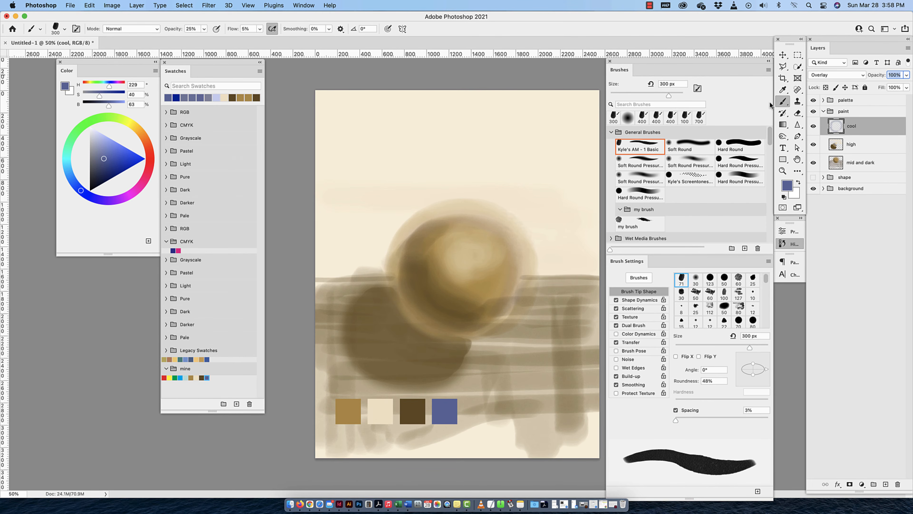
Paint more blue over the sphere's shaded side and across its cast shadow on the cool layer
{"action": "mouse_move", "coordinate": [417, 268]}
{"action": "left_mouse_down"}
{"action": "mouse_move", "coordinate": [425, 298]}
{"action": "mouse_move", "coordinate": [469, 321]}
{"action": "mouse_move", "coordinate": [412, 284]}
{"action": "left_mouse_up"}
{"action": "mouse_move", "coordinate": [469, 333]}
{"action": "left_mouse_down"}
{"action": "mouse_move", "coordinate": [392, 294]}
{"action": "mouse_move", "coordinate": [385, 303]}
{"action": "mouse_move", "coordinate": [434, 354]}
{"action": "mouse_move", "coordinate": [414, 341]}
{"action": "mouse_move", "coordinate": [385, 301]}
{"action": "mouse_move", "coordinate": [449, 350]}
{"action": "mouse_move", "coordinate": [416, 353]}
{"action": "mouse_move", "coordinate": [381, 339]}
{"action": "mouse_move", "coordinate": [393, 320]}
{"action": "mouse_move", "coordinate": [382, 305]}
{"action": "mouse_move", "coordinate": [405, 364]}
{"action": "mouse_move", "coordinate": [427, 366]}
{"action": "mouse_move", "coordinate": [394, 332]}
{"action": "mouse_move", "coordinate": [380, 300]}
{"action": "mouse_move", "coordinate": [419, 362]}
{"action": "mouse_move", "coordinate": [445, 357]}
{"action": "mouse_move", "coordinate": [386, 337]}
{"action": "mouse_move", "coordinate": [378, 302]}
{"action": "mouse_move", "coordinate": [387, 298]}
{"action": "mouse_move", "coordinate": [444, 347]}
{"action": "mouse_move", "coordinate": [458, 348]}
{"action": "mouse_move", "coordinate": [411, 370]}
{"action": "mouse_move", "coordinate": [430, 373]}
{"action": "mouse_move", "coordinate": [360, 334]}
{"action": "mouse_move", "coordinate": [374, 340]}
{"action": "mouse_move", "coordinate": [368, 307]}
{"action": "mouse_move", "coordinate": [380, 295]}
{"action": "mouse_move", "coordinate": [398, 329]}
{"action": "mouse_move", "coordinate": [461, 353]}
{"action": "left_mouse_up"}
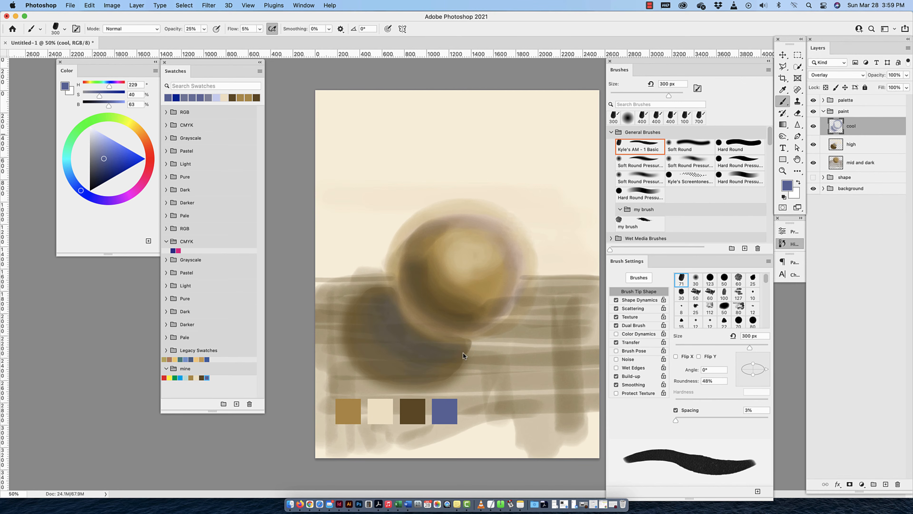
{"action": "left_click", "coordinate": [618, 176]}
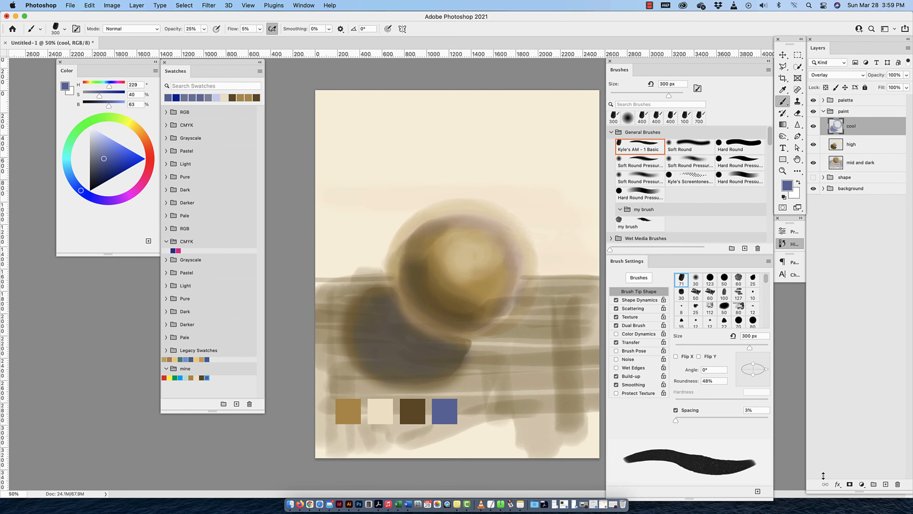
Add a layer mask to the cool layer and make black the foreground color
{"action": "left_click", "coordinate": [850, 485]}
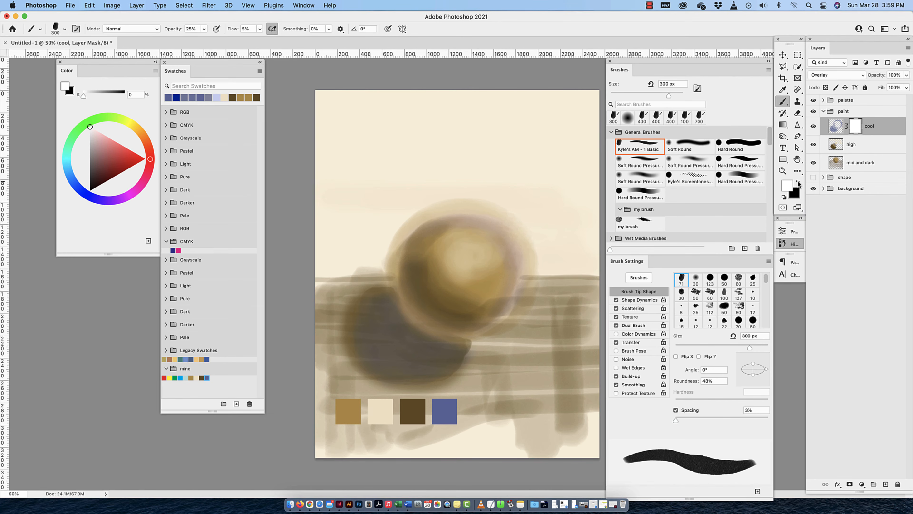
{"action": "left_click", "coordinate": [798, 183]}
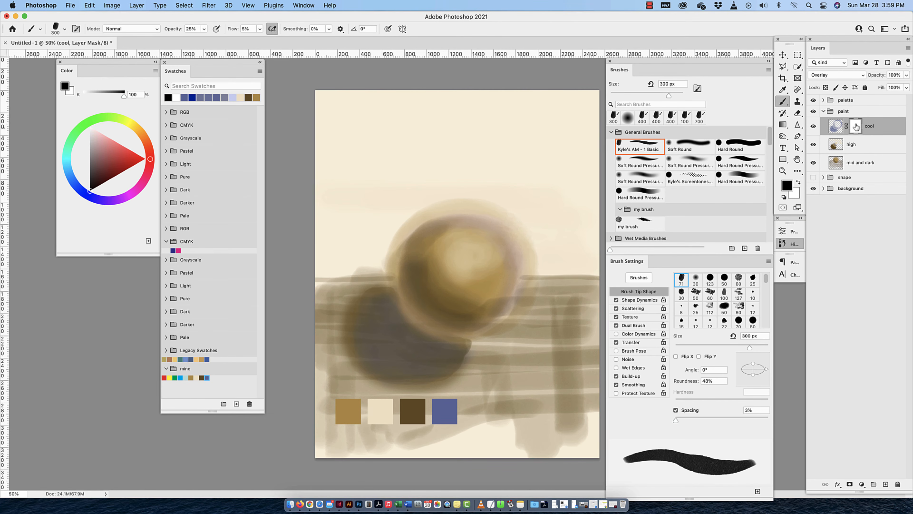
Paint black on the cool layer's mask over the cast shadow to soften the blue along its lower and outer edge
{"action": "left_click", "coordinate": [838, 125]}
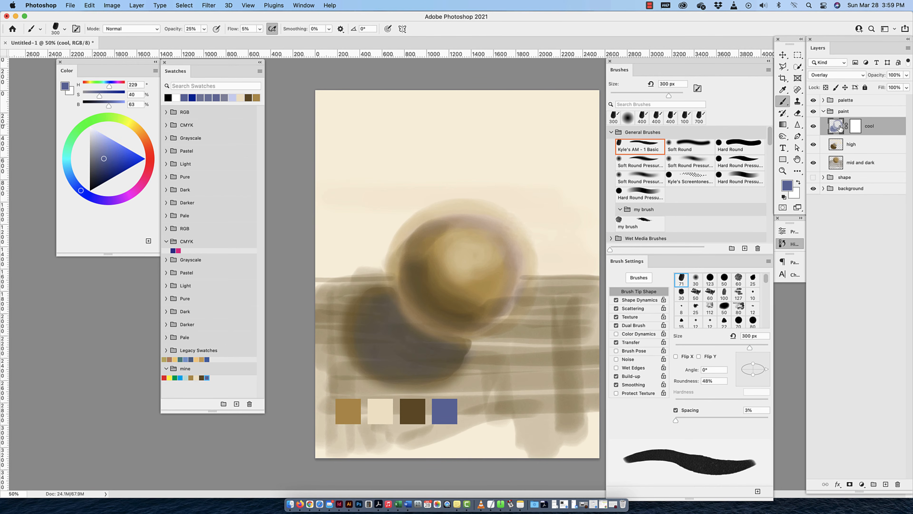
{"action": "left_click", "coordinate": [857, 127]}
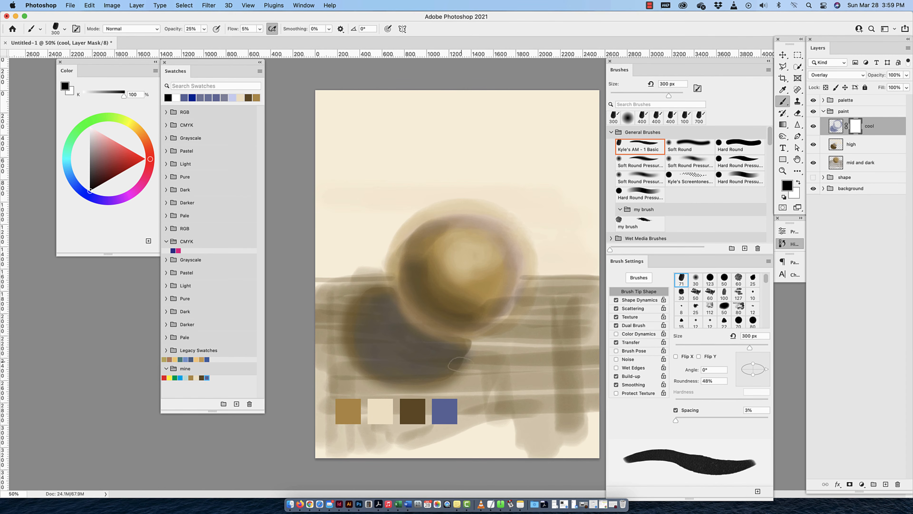
{"action": "mouse_move", "coordinate": [407, 380]}
{"action": "left_mouse_down"}
{"action": "mouse_move", "coordinate": [346, 312]}
{"action": "mouse_move", "coordinate": [356, 338]}
{"action": "mouse_move", "coordinate": [420, 375]}
{"action": "mouse_move", "coordinate": [373, 346]}
{"action": "mouse_move", "coordinate": [358, 314]}
{"action": "mouse_move", "coordinate": [401, 376]}
{"action": "mouse_move", "coordinate": [364, 352]}
{"action": "mouse_move", "coordinate": [359, 317]}
{"action": "left_mouse_up"}
Add a new layer above the cool layer and mix a bright orange with hue 19, saturation 74 and brightness 93
{"action": "left_click", "coordinate": [876, 126]}
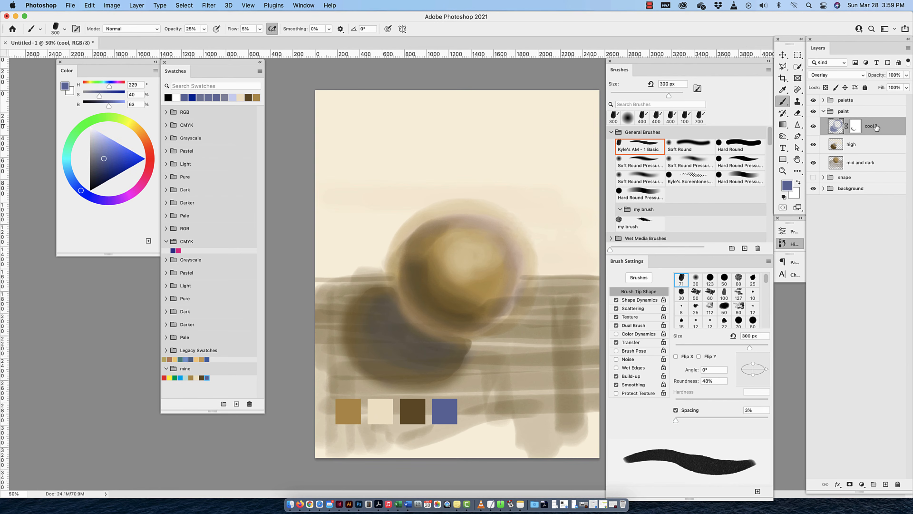
{"action": "left_click", "coordinate": [885, 484]}
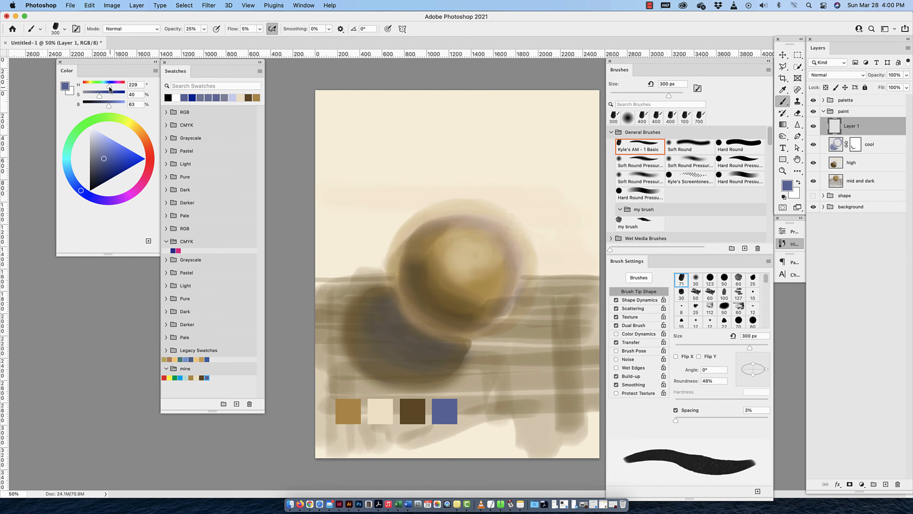
{"action": "left_click_drag", "start_coordinate": [109, 86], "coordinate": [79, 86]}
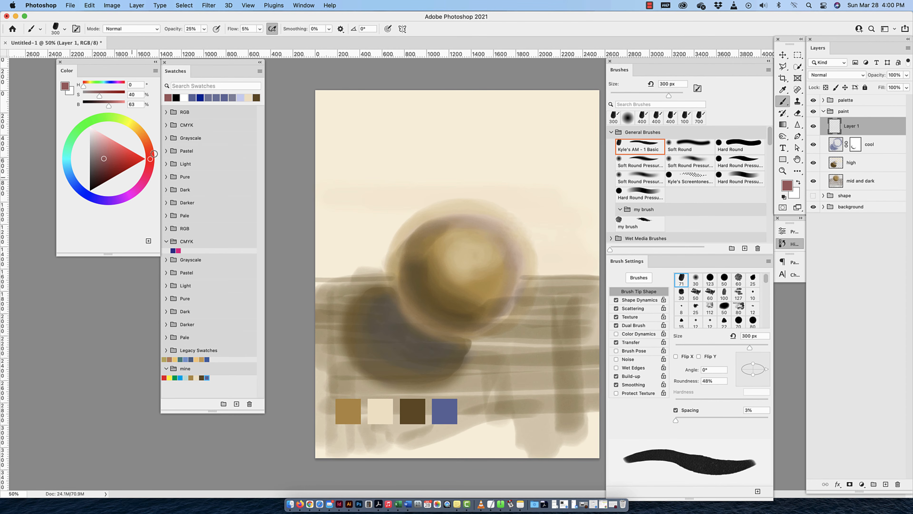
{"action": "mouse_move", "coordinate": [150, 158]}
{"action": "left_mouse_down"}
{"action": "mouse_move", "coordinate": [133, 126]}
{"action": "mouse_move", "coordinate": [145, 138]}
{"action": "mouse_move", "coordinate": [128, 153]}
{"action": "mouse_move", "coordinate": [147, 141]}
{"action": "left_mouse_up"}
{"action": "left_click", "coordinate": [125, 157]}
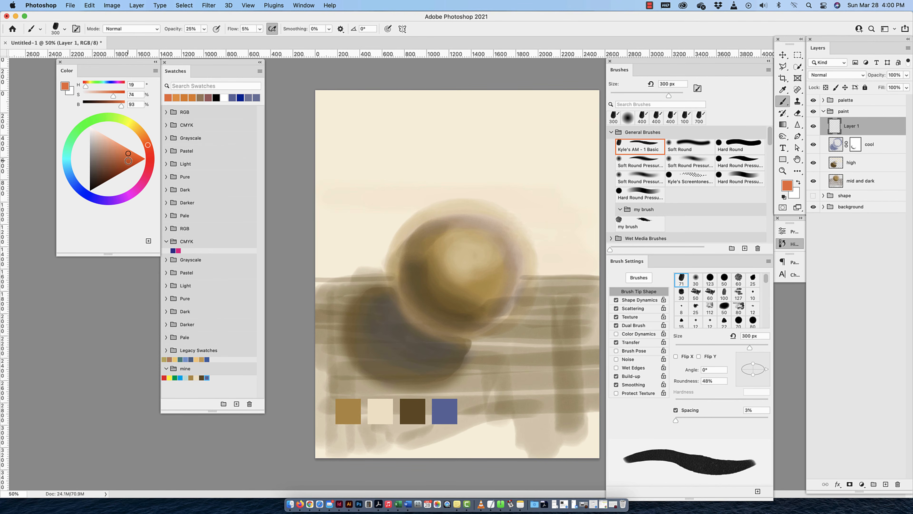
Save the current orange as a new color swatch named warm
{"action": "left_click", "coordinate": [236, 403]}
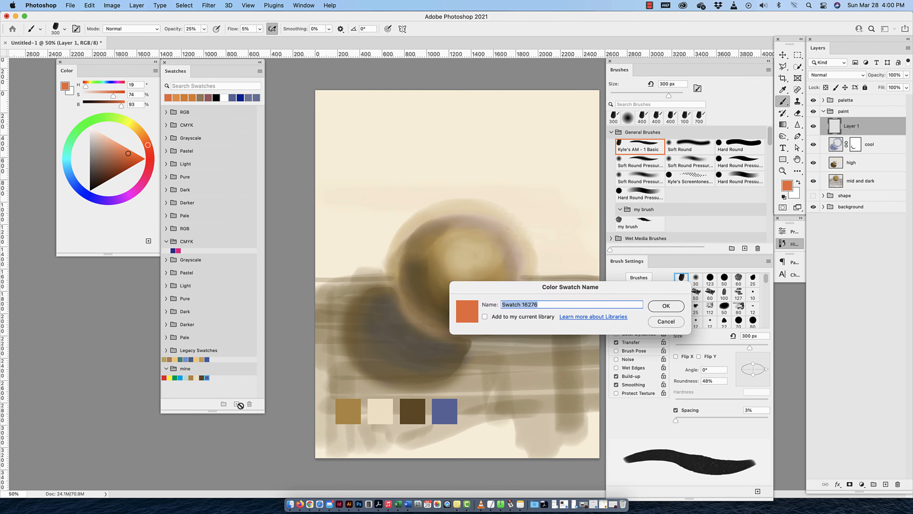
{"action": "type", "text": "warm"}
{"action": "key", "text": "Return"}
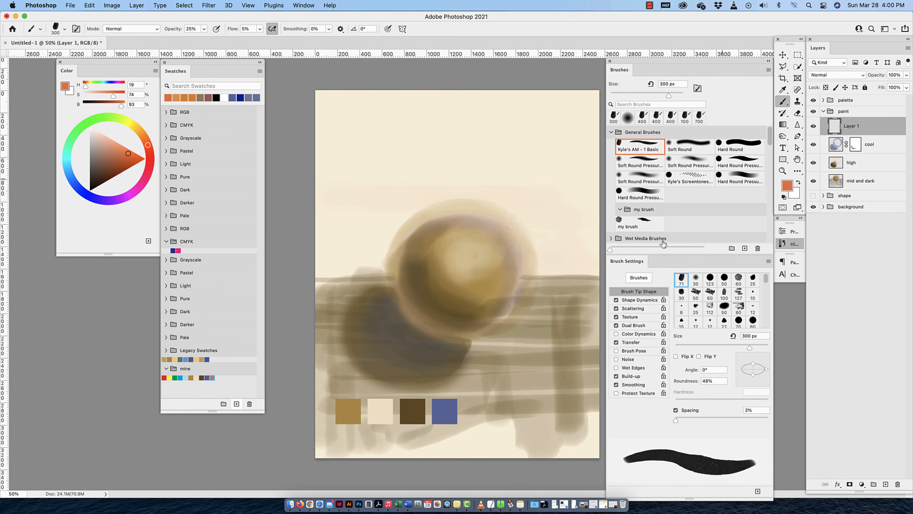
Rename the new layer above the cool layer as warm
{"action": "double_click", "coordinate": [855, 129]}
{"action": "type", "text": "warm"}
{"action": "key", "text": "Return"}
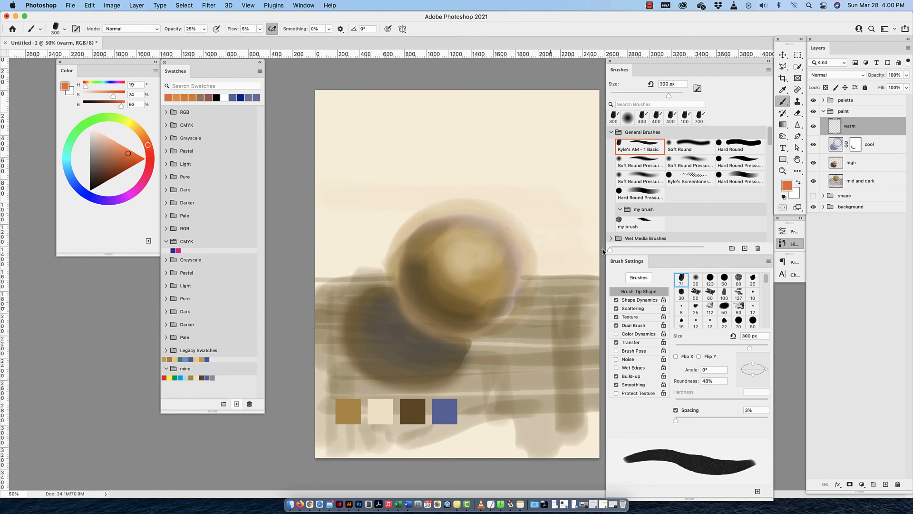
Duplicate the blue palette square beside the original and recolor the copy with the foreground orange
{"action": "left_click", "coordinate": [783, 54]}
{"action": "left_click_drag", "start_coordinate": [446, 417], "coordinate": [476, 415]}
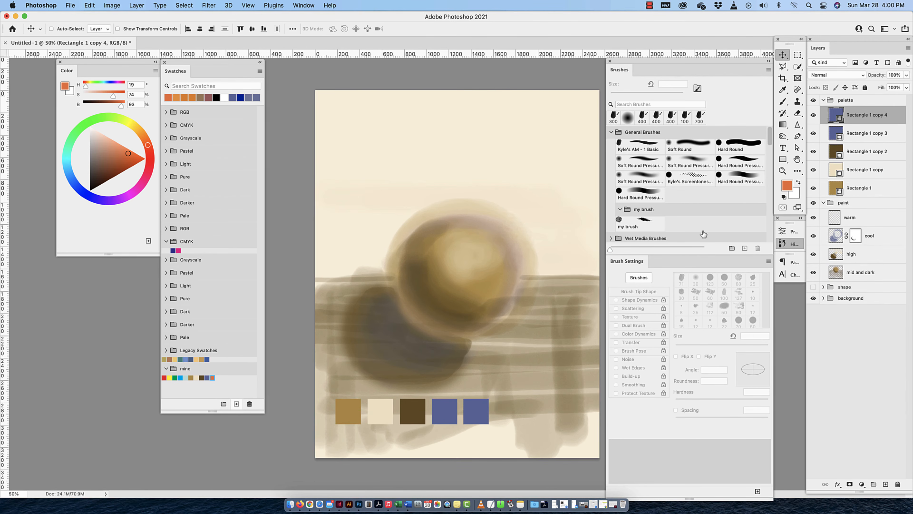
{"action": "double_click", "coordinate": [840, 118]}
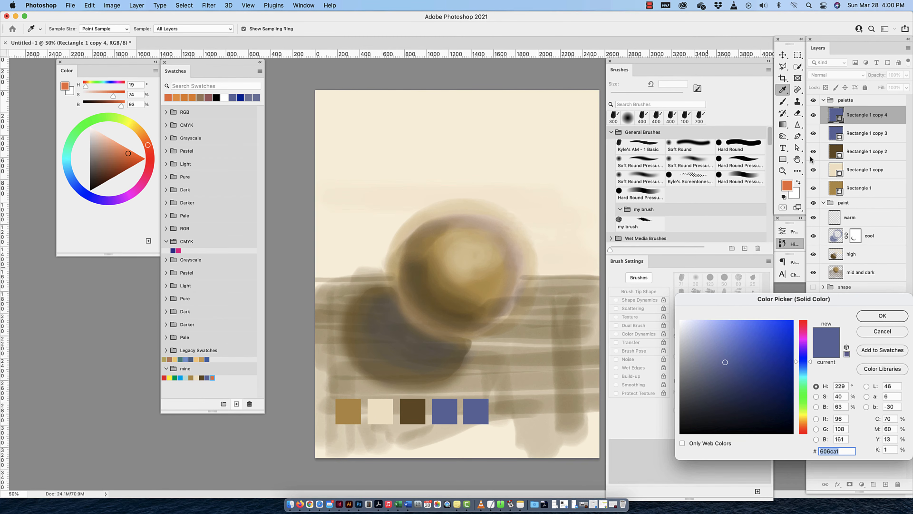
{"action": "left_click", "coordinate": [791, 184]}
{"action": "left_click", "coordinate": [874, 316]}
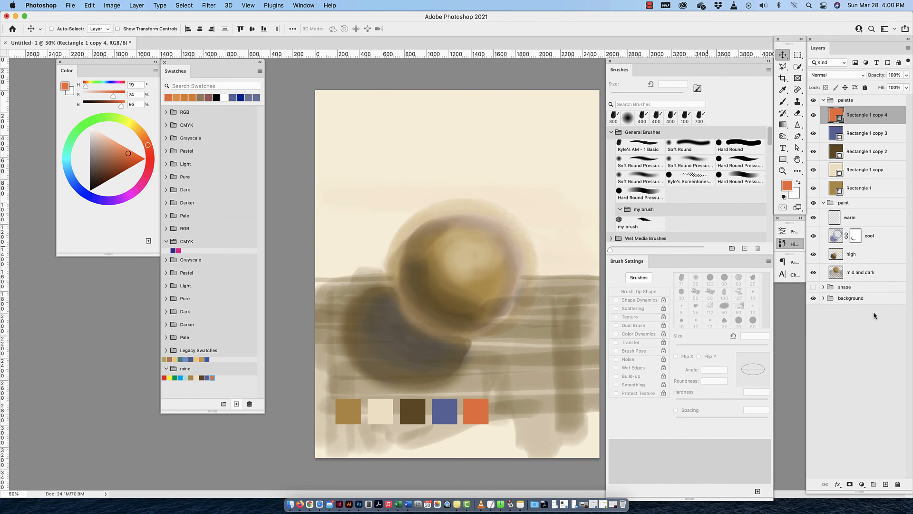
Brush orange over the sphere's midtones around the highlight on the warm layer, undoing the strokes that cover too much
{"action": "left_click", "coordinate": [784, 103]}
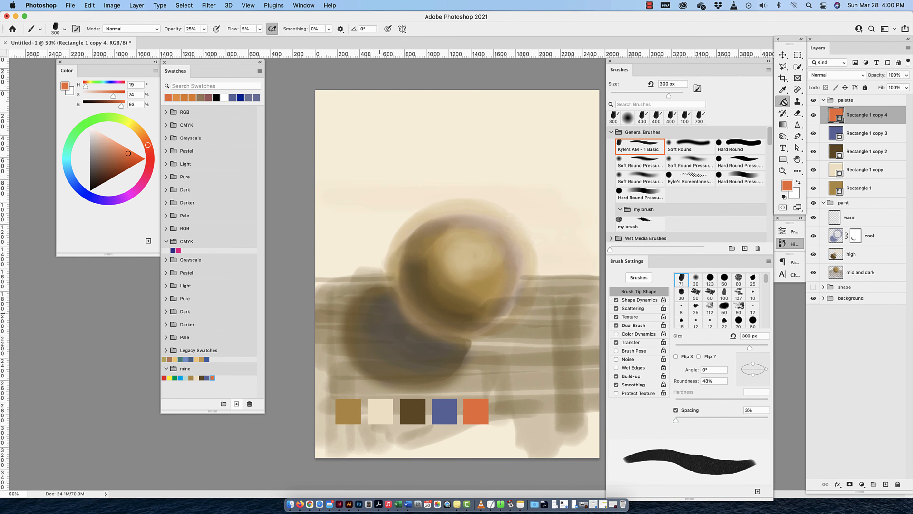
{"action": "left_click", "coordinate": [823, 101]}
{"action": "left_click", "coordinate": [861, 130]}
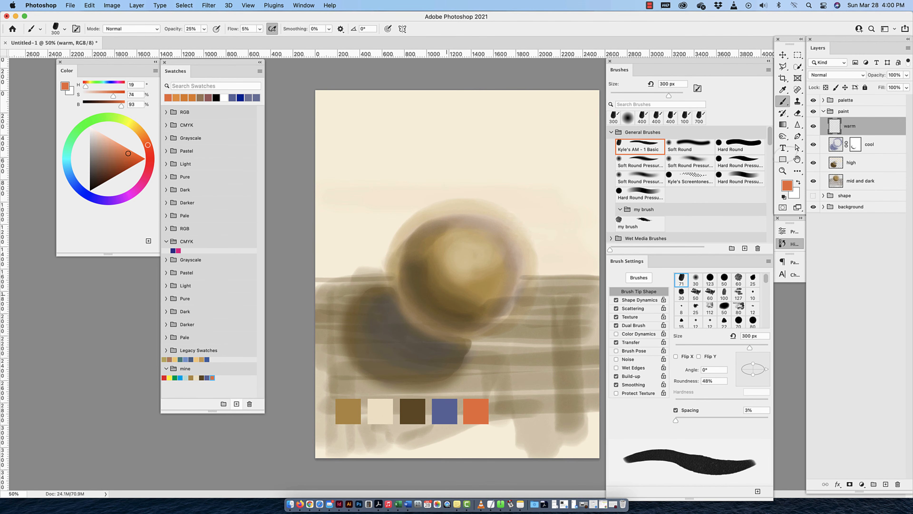
{"action": "mouse_move", "coordinate": [474, 257]}
{"action": "left_mouse_down"}
{"action": "mouse_move", "coordinate": [441, 268]}
{"action": "mouse_move", "coordinate": [446, 286]}
{"action": "mouse_move", "coordinate": [471, 288]}
{"action": "mouse_move", "coordinate": [452, 265]}
{"action": "mouse_move", "coordinate": [468, 280]}
{"action": "mouse_move", "coordinate": [447, 278]}
{"action": "mouse_move", "coordinate": [452, 261]}
{"action": "mouse_move", "coordinate": [469, 283]}
{"action": "mouse_move", "coordinate": [438, 277]}
{"action": "mouse_move", "coordinate": [478, 249]}
{"action": "mouse_move", "coordinate": [449, 285]}
{"action": "mouse_move", "coordinate": [488, 278]}
{"action": "mouse_move", "coordinate": [468, 247]}
{"action": "mouse_move", "coordinate": [433, 265]}
{"action": "left_mouse_up"}
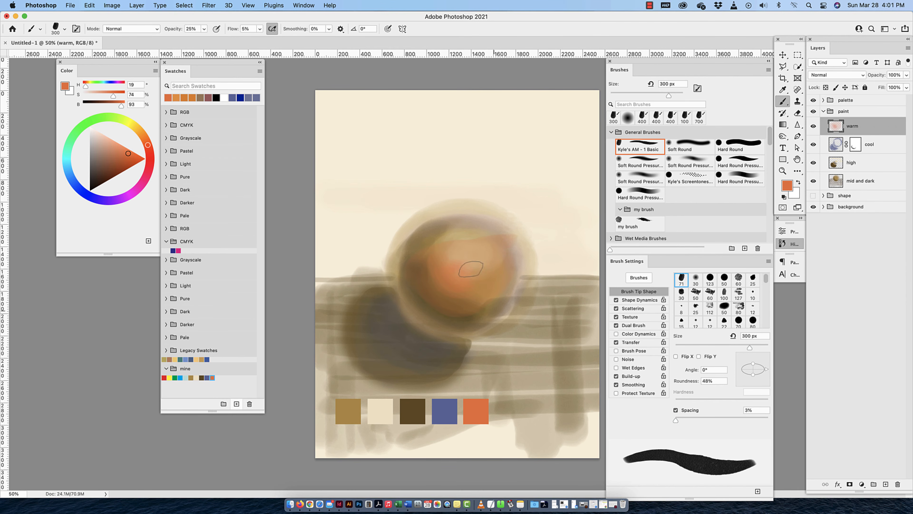
{"action": "key", "text": "super+z"}
{"action": "key", "text": "super+z"}
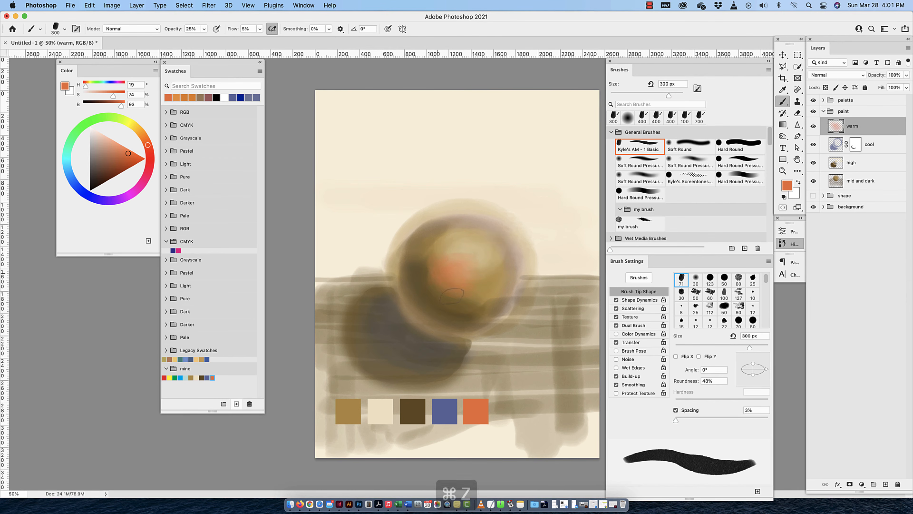
{"action": "mouse_move", "coordinate": [472, 292]}
{"action": "left_mouse_down"}
{"action": "mouse_move", "coordinate": [482, 279]}
{"action": "mouse_move", "coordinate": [470, 287]}
{"action": "left_mouse_up"}
{"action": "left_click_drag", "start_coordinate": [439, 253], "coordinate": [455, 247]}
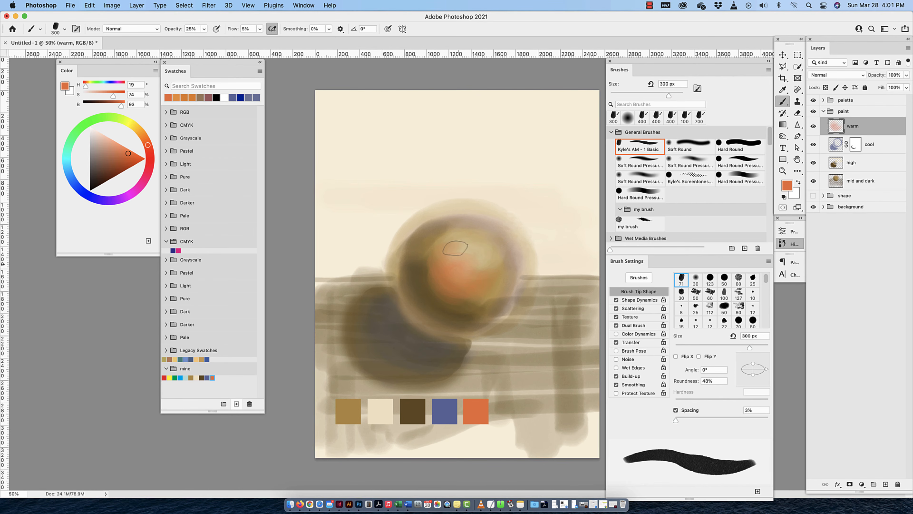
{"action": "mouse_move", "coordinate": [489, 277]}
{"action": "left_mouse_down"}
{"action": "mouse_move", "coordinate": [451, 295]}
{"action": "mouse_move", "coordinate": [433, 278]}
{"action": "mouse_move", "coordinate": [436, 298]}
{"action": "mouse_move", "coordinate": [477, 300]}
{"action": "mouse_move", "coordinate": [491, 277]}
{"action": "left_mouse_up"}
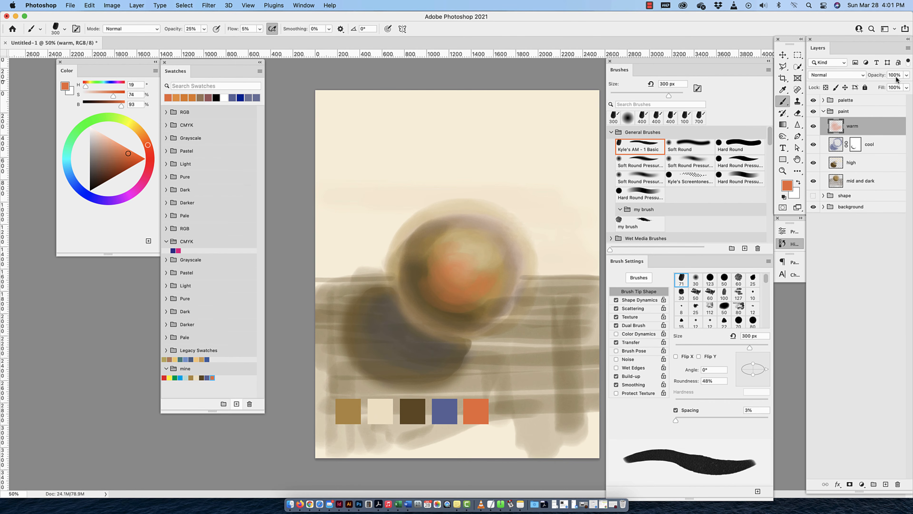
Set the warm layer's blend mode to Soft Light and its opacity to 75%
{"action": "left_click", "coordinate": [862, 76]}
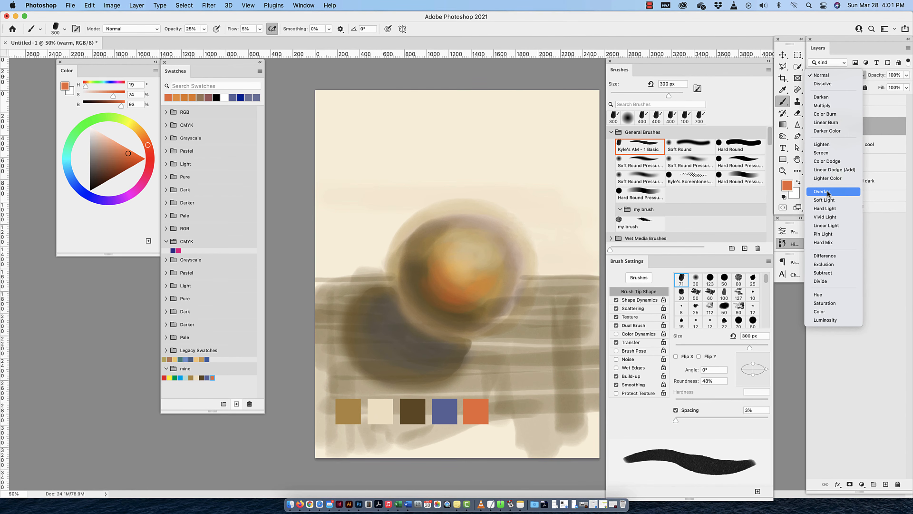
{"action": "left_click", "coordinate": [825, 200]}
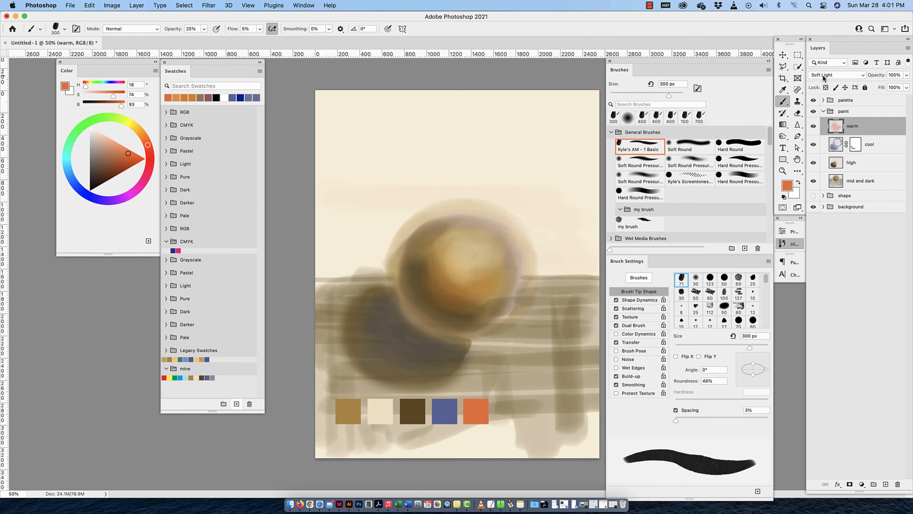
{"action": "left_click", "coordinate": [894, 75]}
{"action": "type", "text": "75"}
{"action": "key", "text": "Return"}
Build up more orange across the sphere's midtones on the warm layer and collapse the paint group
{"action": "mouse_move", "coordinate": [491, 281]}
{"action": "left_mouse_down"}
{"action": "mouse_move", "coordinate": [491, 294]}
{"action": "mouse_move", "coordinate": [437, 252]}
{"action": "left_mouse_up"}
{"action": "left_click_drag", "start_coordinate": [494, 267], "coordinate": [436, 245]}
{"action": "left_click", "coordinate": [824, 111]}
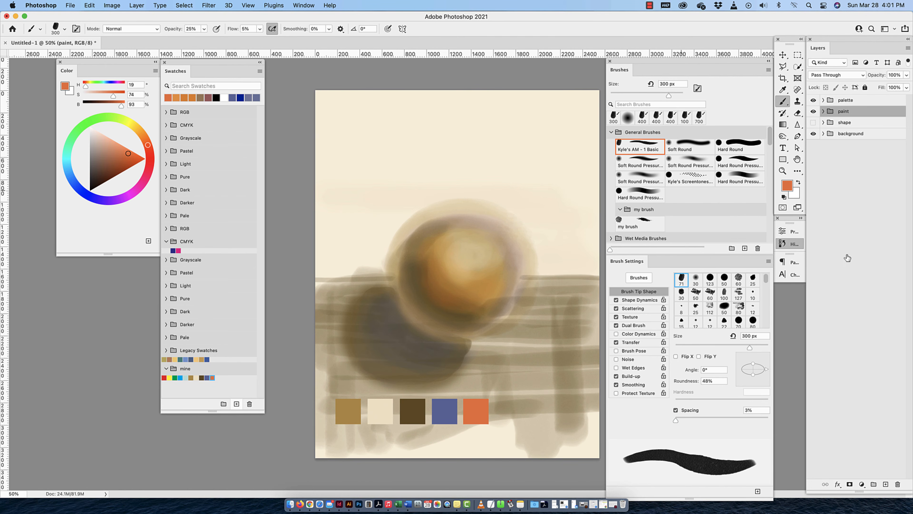
Find Kyle's Real Watercolor brush in the halftones_and_screentones brush group and move it to the start of General Brushes
{"action": "scroll", "coordinate": [683, 189], "scroll_direction": "down", "scroll_amount": 10}
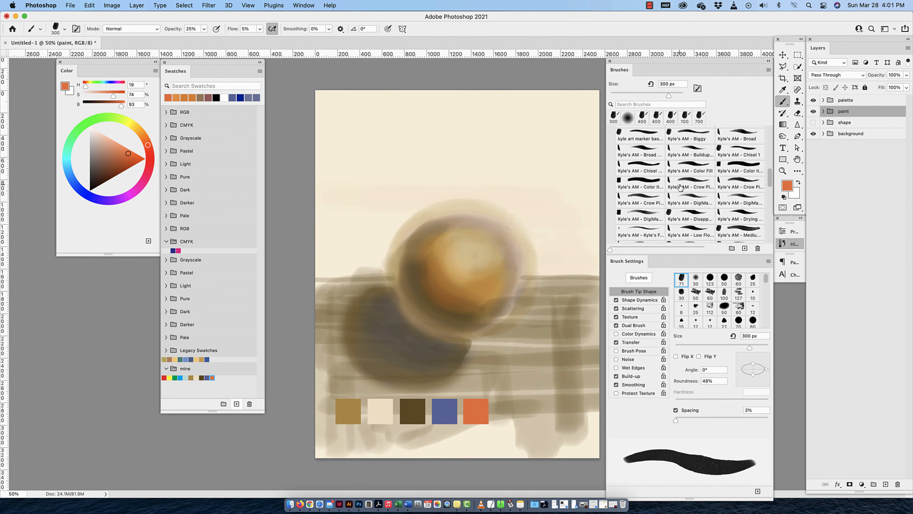
{"action": "scroll", "coordinate": [679, 187], "scroll_direction": "up", "scroll_amount": 5}
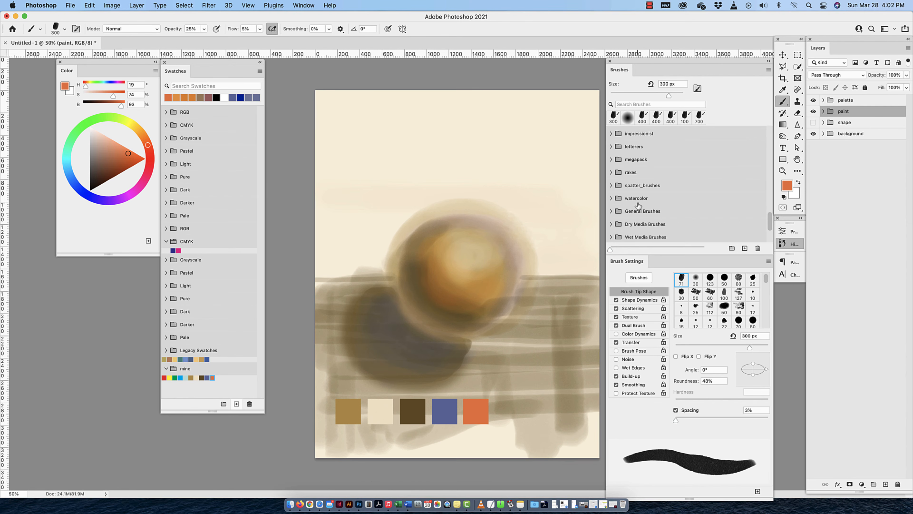
{"action": "scroll", "coordinate": [638, 205], "scroll_direction": "down", "scroll_amount": 3}
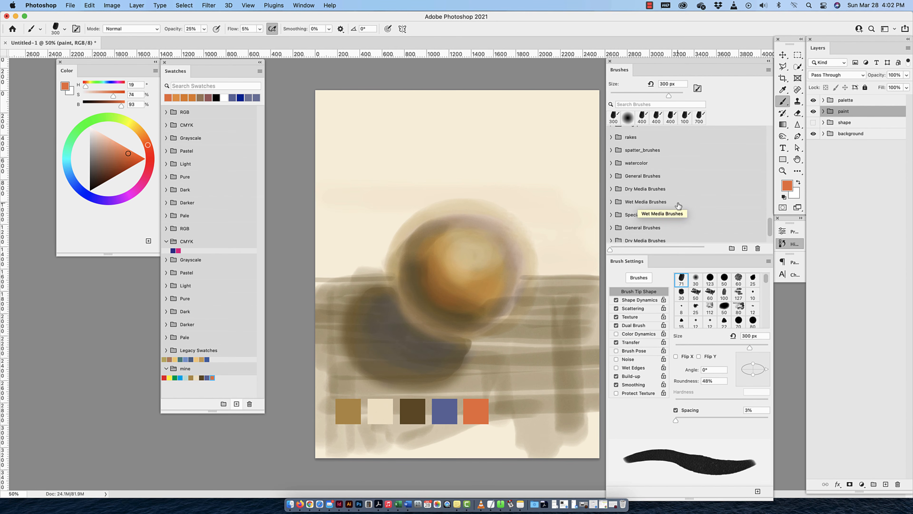
{"action": "scroll", "coordinate": [679, 206], "scroll_direction": "down", "scroll_amount": 1}
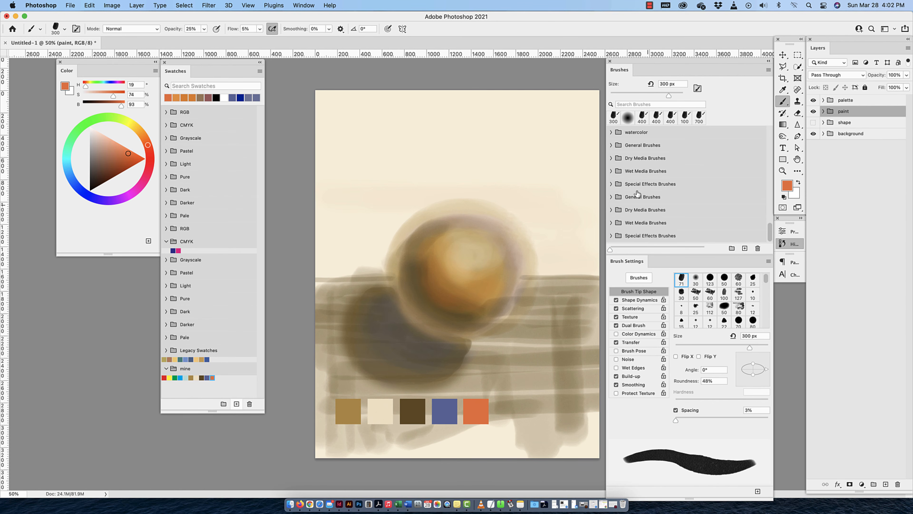
{"action": "scroll", "coordinate": [637, 195], "scroll_direction": "up", "scroll_amount": 3}
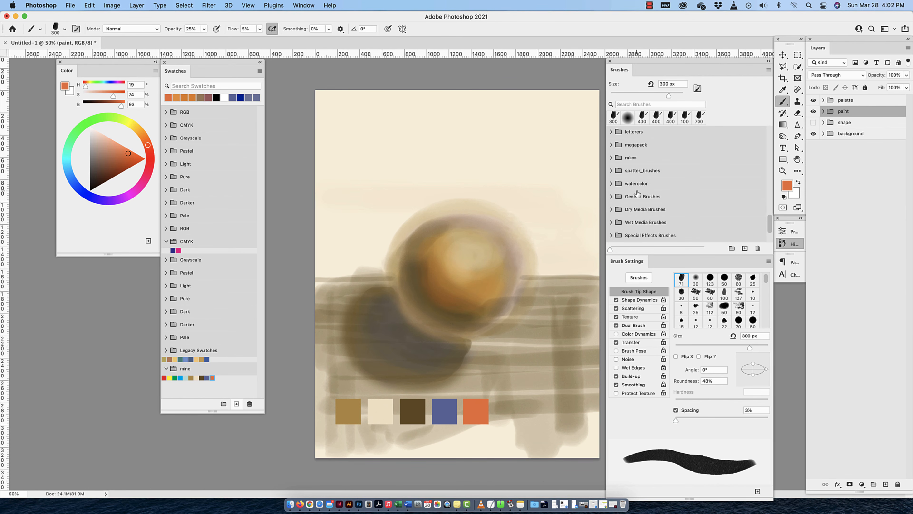
{"action": "scroll", "coordinate": [637, 194], "scroll_direction": "up", "scroll_amount": 2}
{"action": "scroll", "coordinate": [637, 194], "scroll_direction": "up", "scroll_amount": 4}
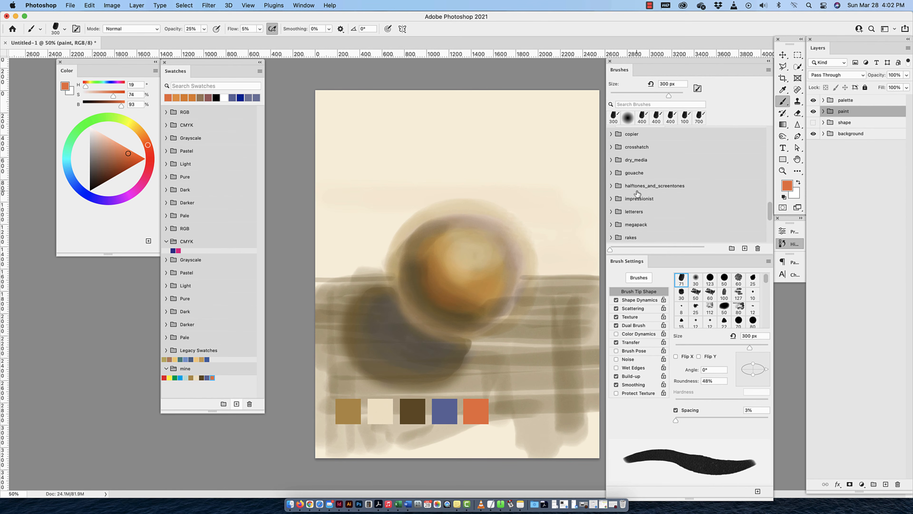
{"action": "scroll", "coordinate": [638, 194], "scroll_direction": "up", "scroll_amount": 1}
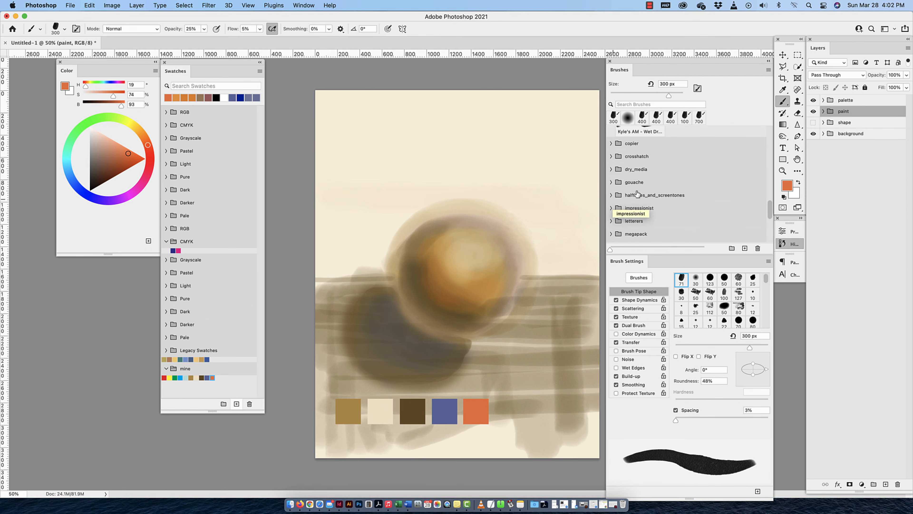
{"action": "left_click", "coordinate": [611, 195]}
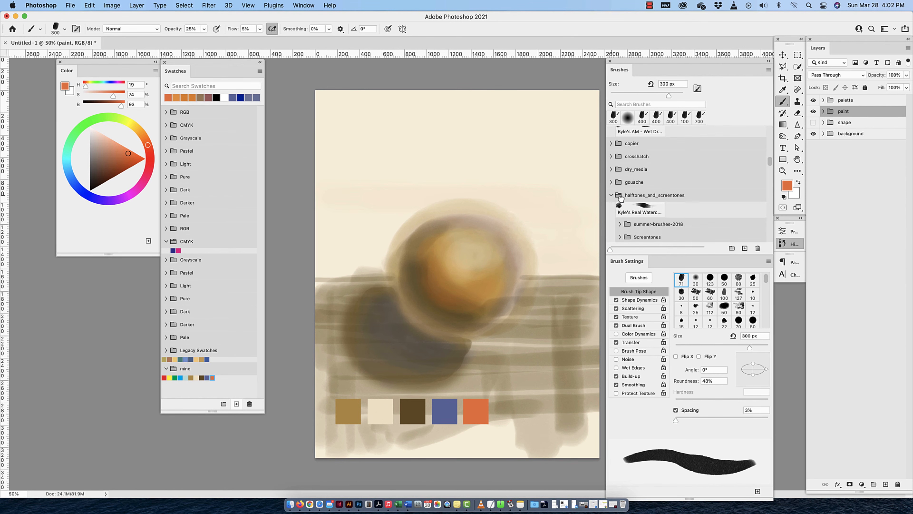
{"action": "left_click", "coordinate": [639, 207]}
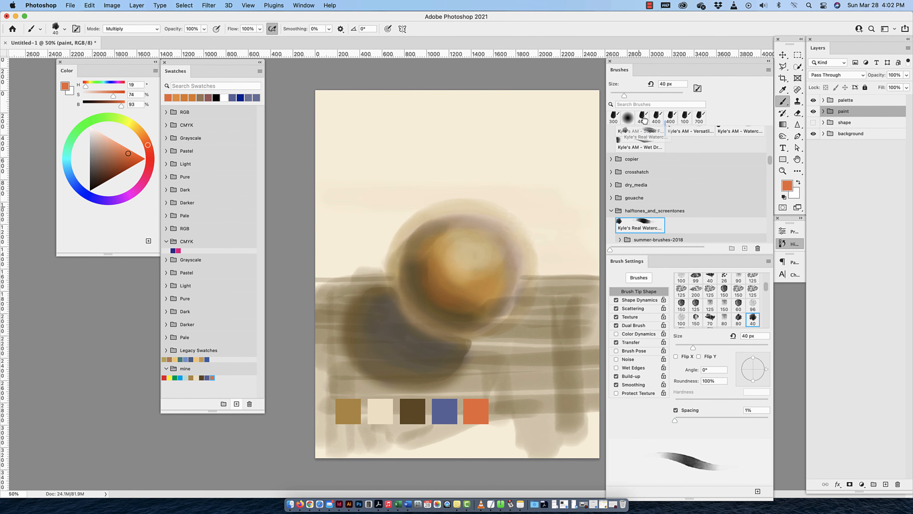
{"action": "left_click_drag", "start_coordinate": [643, 121], "coordinate": [617, 148]}
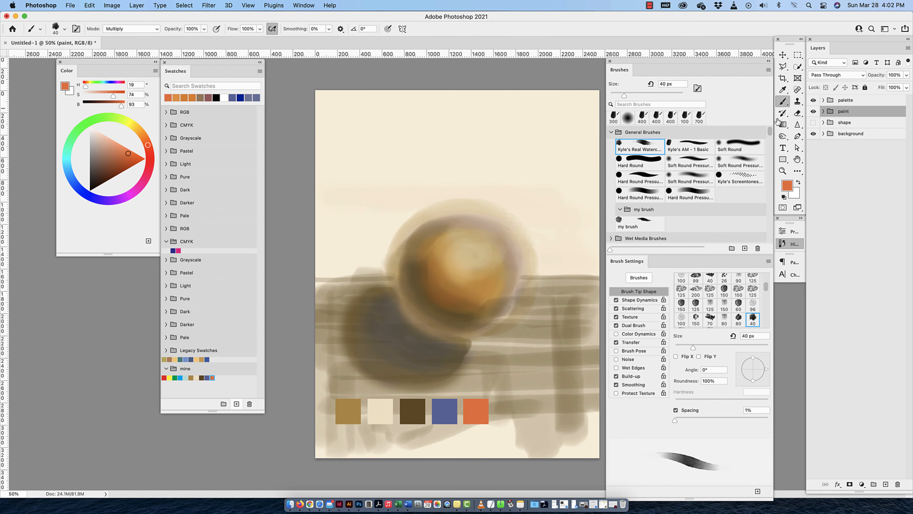
Add a new layer above the warm layer in the paint group
{"action": "left_click", "coordinate": [823, 111]}
{"action": "left_click", "coordinate": [868, 124]}
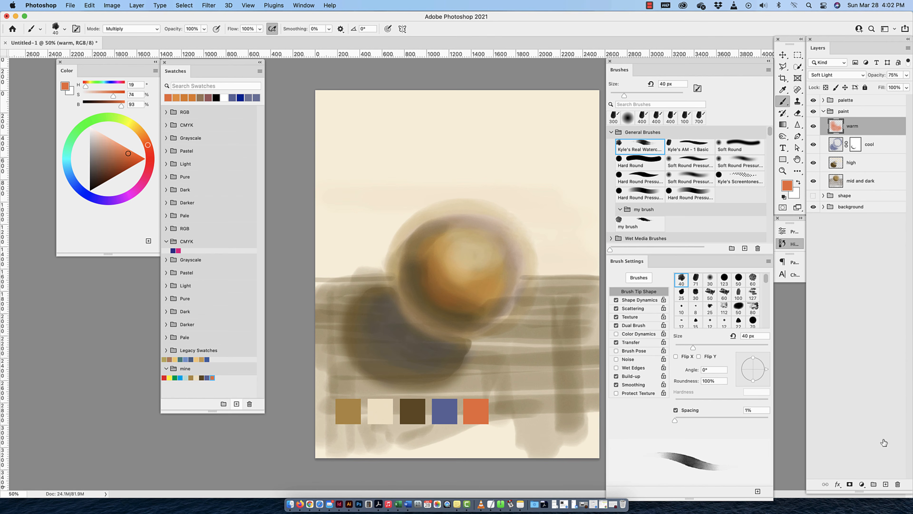
{"action": "left_click", "coordinate": [885, 484]}
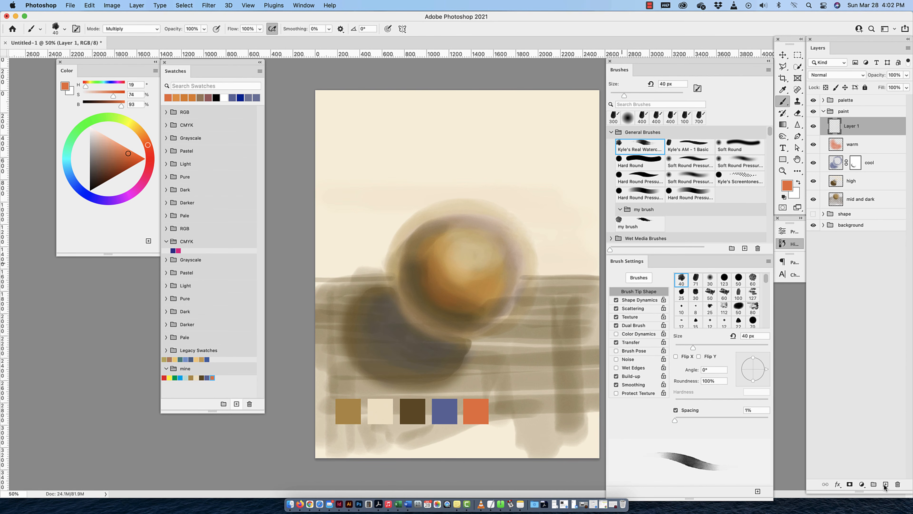
Set the watercolor brush's spacing to 36% and enlarge its tip to at least 70 px
{"action": "mouse_move", "coordinate": [674, 418]}
{"action": "left_mouse_down"}
{"action": "mouse_move", "coordinate": [701, 418]}
{"action": "mouse_move", "coordinate": [691, 418]}
{"action": "left_mouse_up"}
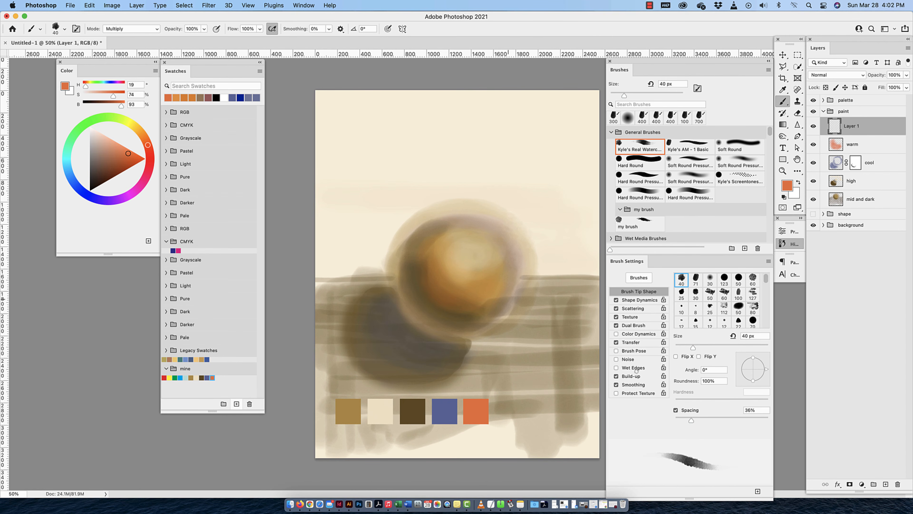
{"action": "key", "text": "bracketright"}
{"action": "key", "text": "bracketright"}
{"action": "key", "text": "bracketright"}
{"action": "key", "text": "bracketright"}
{"action": "key", "text": "bracketright"}
{"action": "key", "text": "bracketright"}
{"action": "key", "text": "bracketright"}
{"action": "key", "text": "bracketright"}
{"action": "key", "text": "bracketright"}
{"action": "key", "text": "bracketright"}
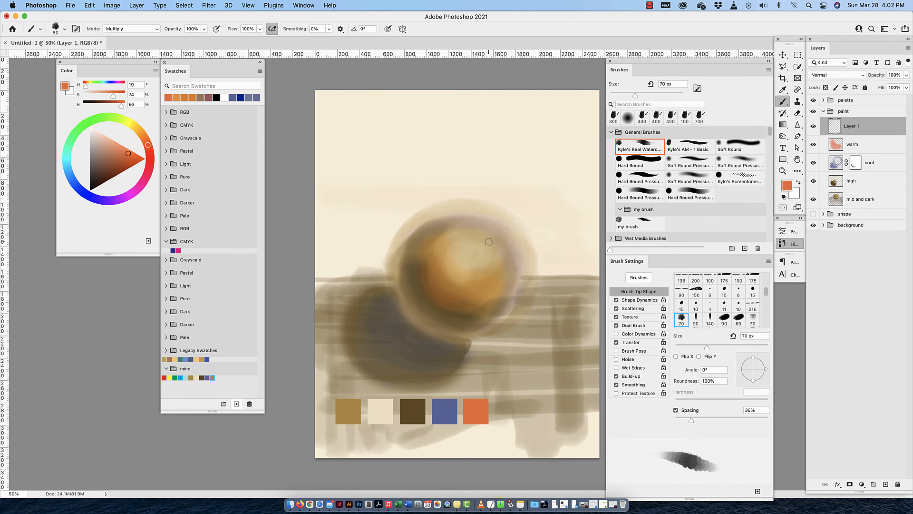
Enlarge the watercolor brush to 1200 px and try a single dab over the sphere, undoing it
{"action": "key", "text": "bracketright"}
{"action": "key", "text": "bracketright"}
{"action": "key", "text": "bracketright"}
{"action": "key", "text": "bracketright"}
{"action": "key", "text": "bracketright"}
{"action": "key", "text": "bracketright"}
{"action": "key", "text": "bracketright"}
{"action": "key", "text": "bracketright"}
{"action": "key", "text": "bracketright"}
{"action": "key", "text": "bracketright"}
{"action": "key", "text": "bracketright"}
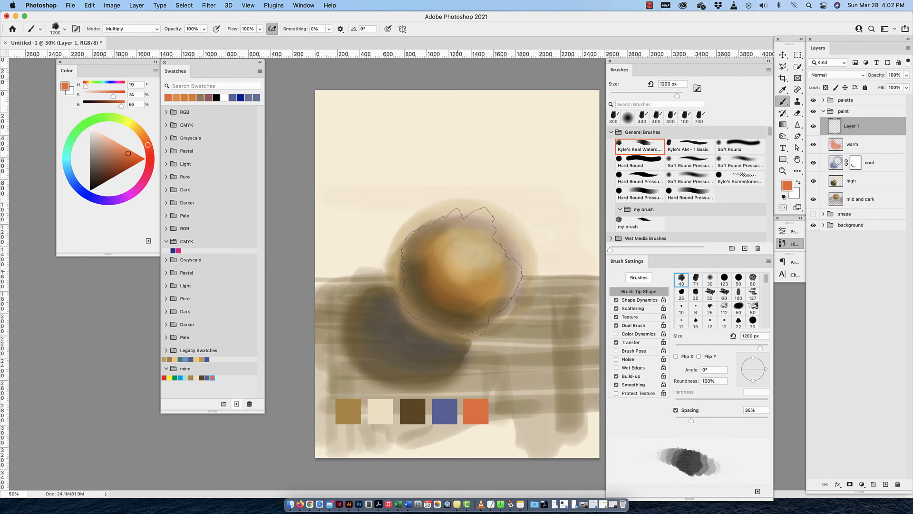
{"action": "left_click", "coordinate": [460, 270]}
{"action": "key", "text": "super+z"}
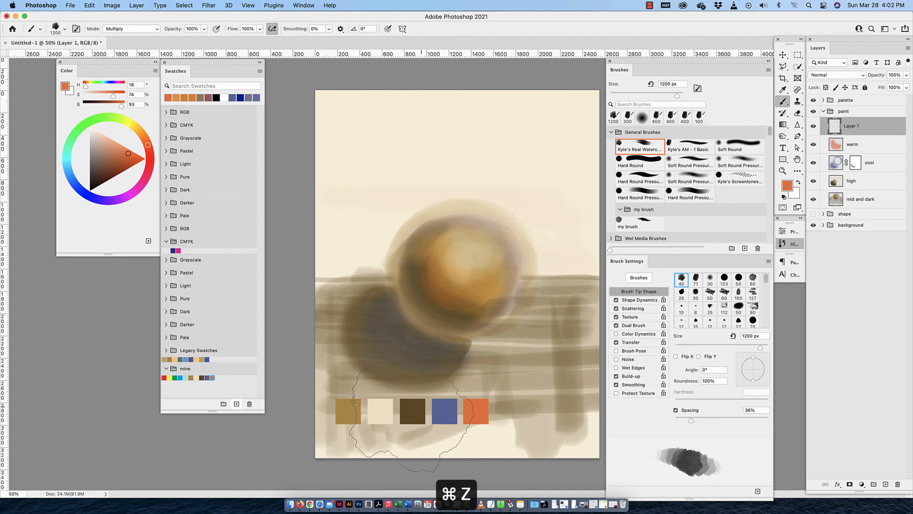
Sample the ochre palette color and set the brush to 25% opacity and 50% flow
{"action": "left_click", "coordinate": [353, 410], "text": "alt"}
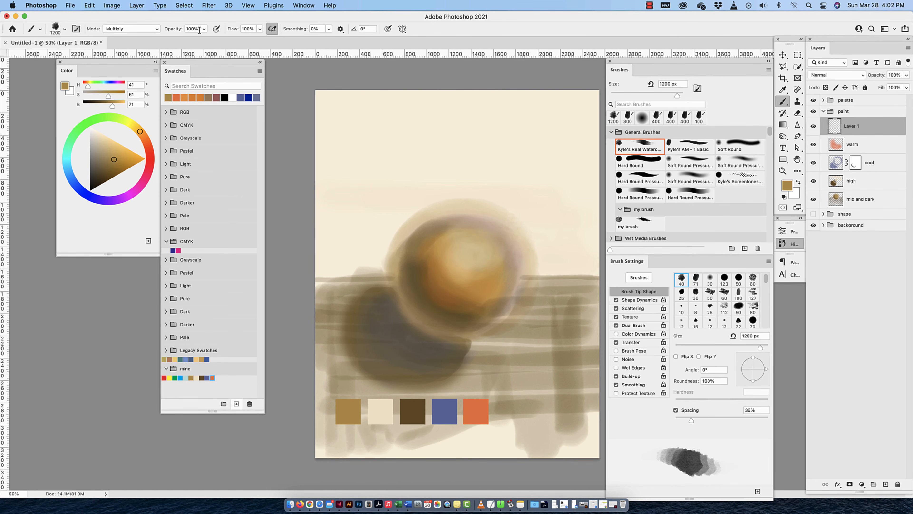
{"action": "left_click", "coordinate": [186, 29]}
{"action": "type", "text": "25"}
{"action": "key", "text": "Tab"}
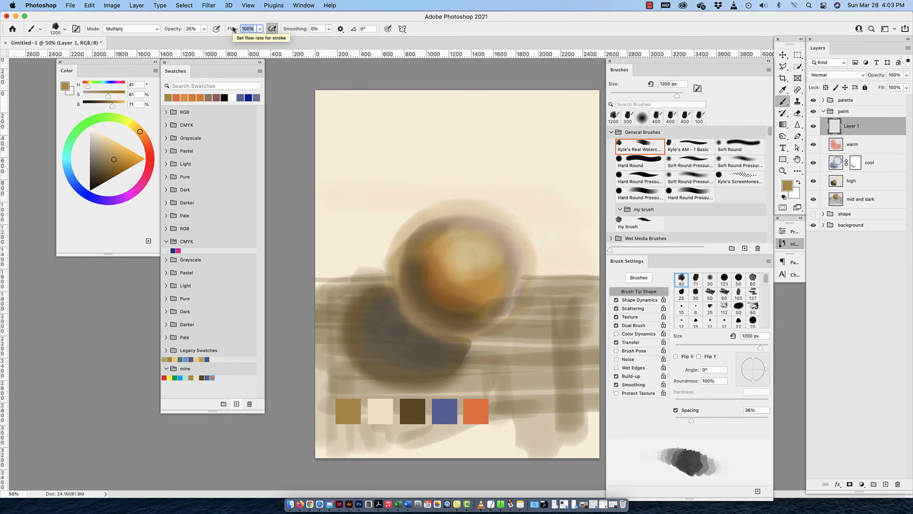
{"action": "type", "text": "50"}
{"action": "key", "text": "Return"}
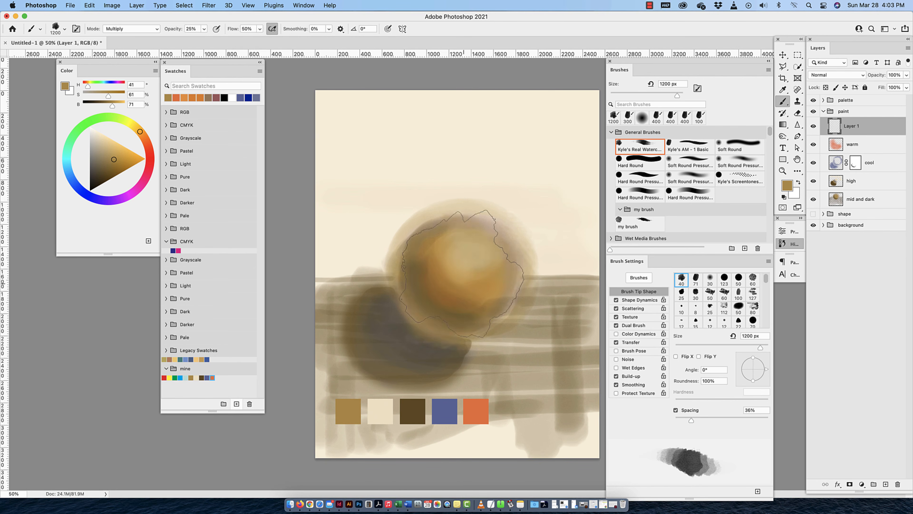
Glaze translucent ochre watercolor texture over the sphere and the surrounding background on the new layer
{"action": "mouse_move", "coordinate": [462, 274]}
{"action": "left_mouse_down"}
{"action": "mouse_move", "coordinate": [460, 235]}
{"action": "mouse_move", "coordinate": [529, 314]}
{"action": "left_mouse_up"}
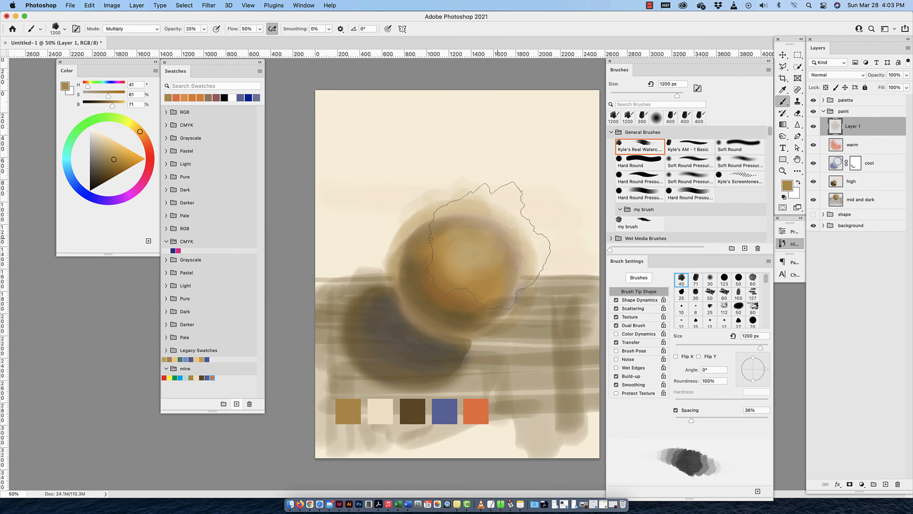
{"action": "left_click_drag", "start_coordinate": [495, 240], "coordinate": [408, 303]}
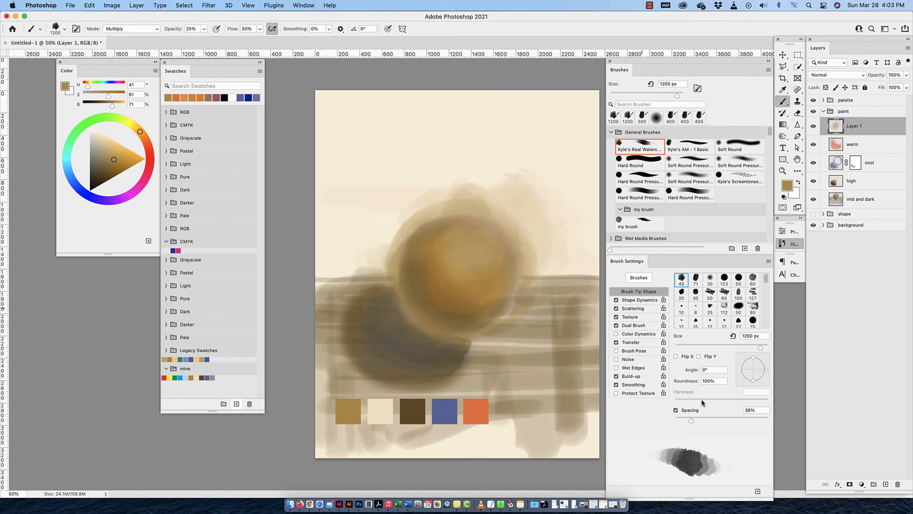
Try the Brightness Cube and Hue Cube color pickers and return to the Color Wheel, restoring the Brush Settings placement
{"action": "mouse_move", "coordinate": [766, 280]}
{"action": "left_mouse_down"}
{"action": "mouse_move", "coordinate": [767, 294]}
{"action": "mouse_move", "coordinate": [767, 277]}
{"action": "left_mouse_up"}
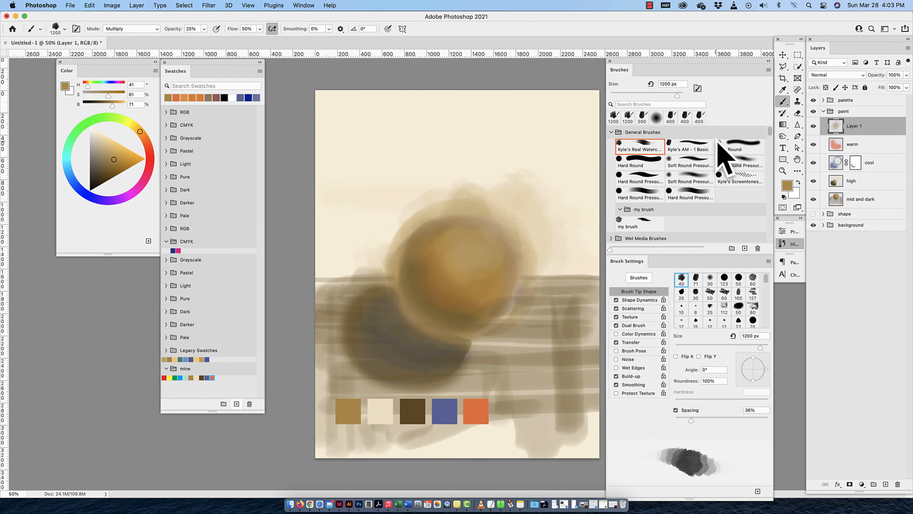
{"action": "left_click_drag", "start_coordinate": [631, 265], "coordinate": [577, 273]}
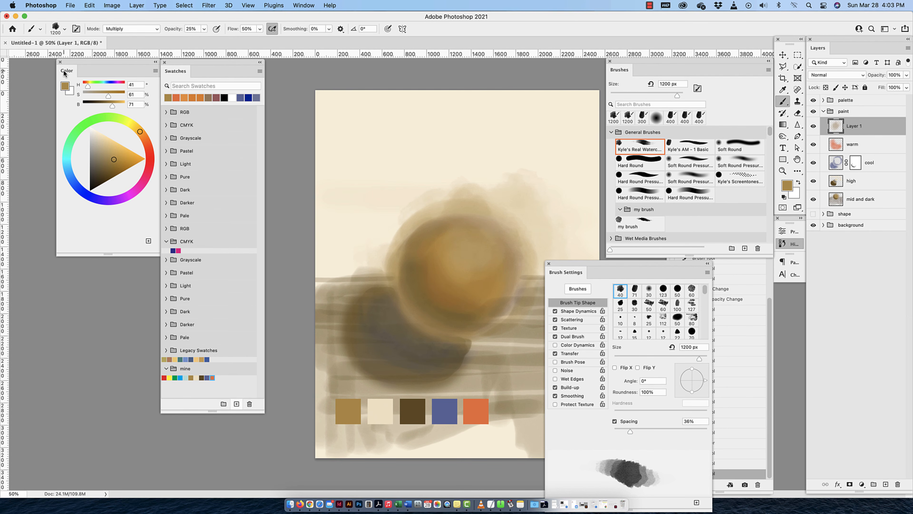
{"action": "left_click", "coordinate": [154, 71]}
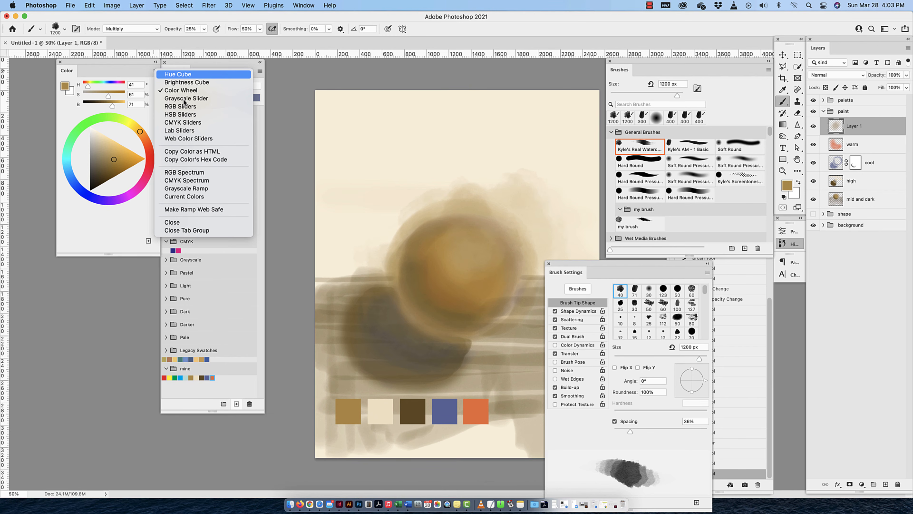
{"action": "left_click", "coordinate": [186, 81]}
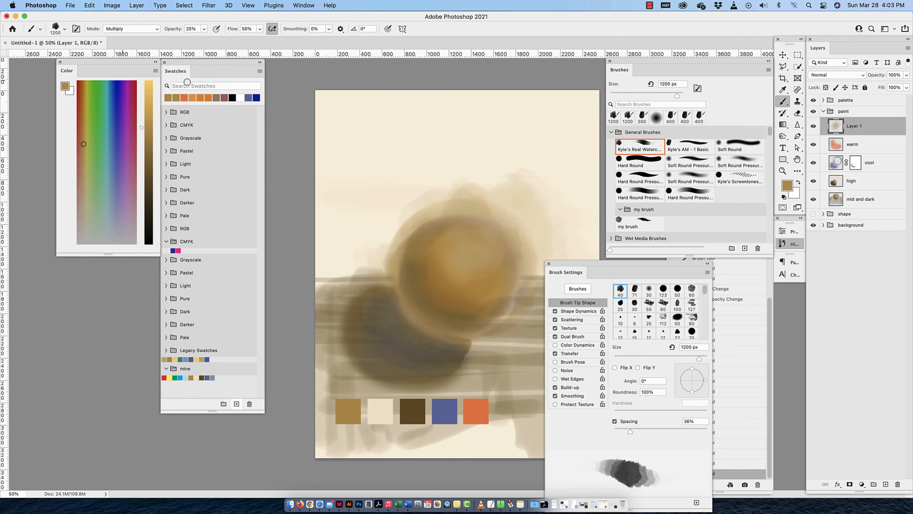
{"action": "left_click", "coordinate": [156, 71]}
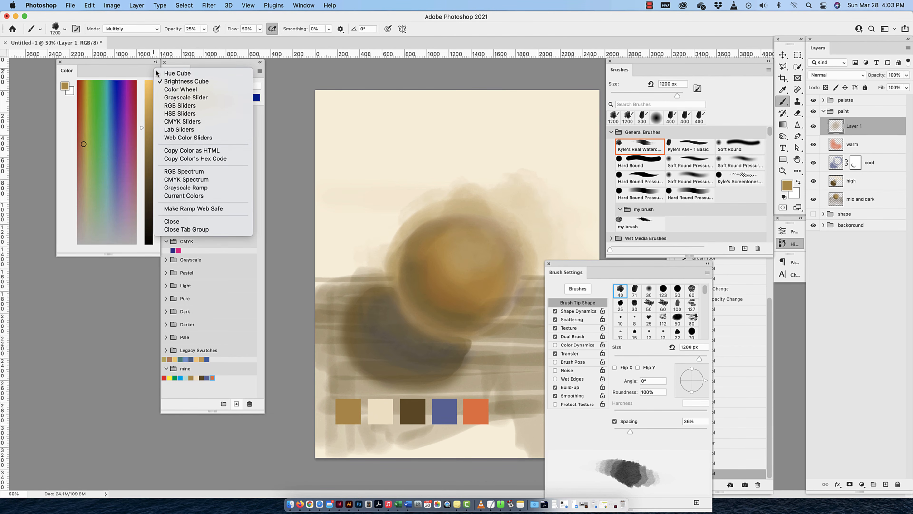
{"action": "left_click", "coordinate": [178, 73]}
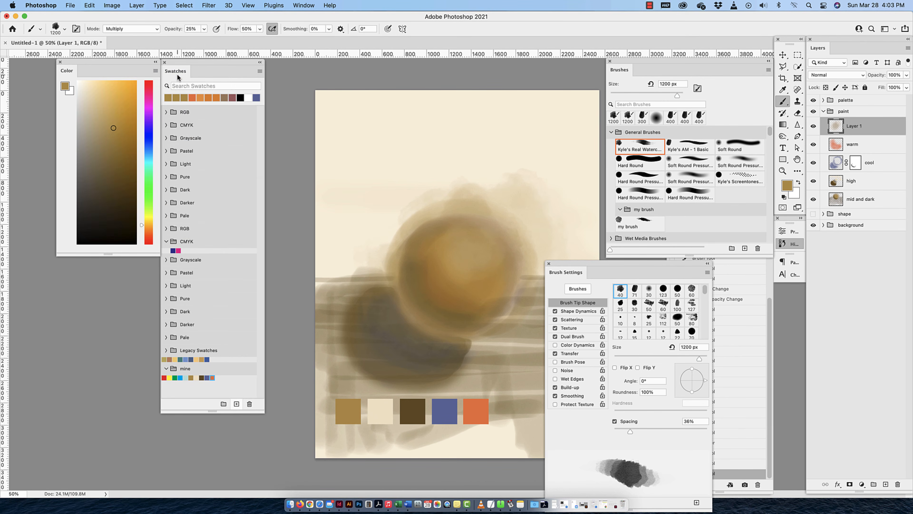
{"action": "left_click", "coordinate": [154, 71]}
{"action": "left_click", "coordinate": [183, 92]}
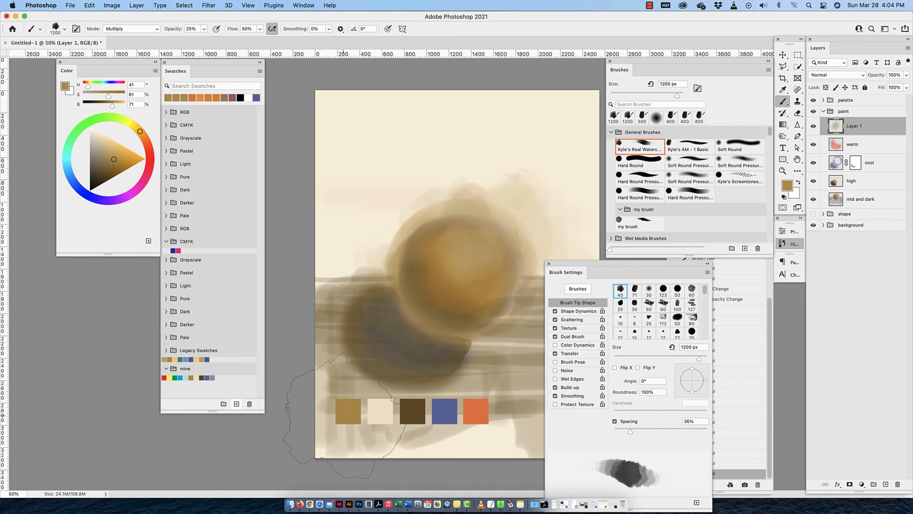
{"action": "left_click_drag", "start_coordinate": [639, 267], "coordinate": [704, 266]}
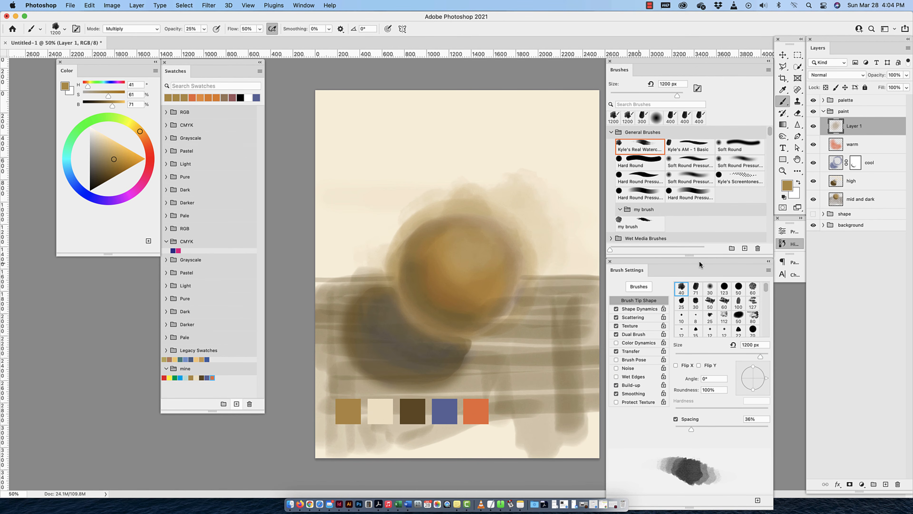
Add another new layer above Layer 1 inside the paint group
{"action": "left_click", "coordinate": [823, 111]}
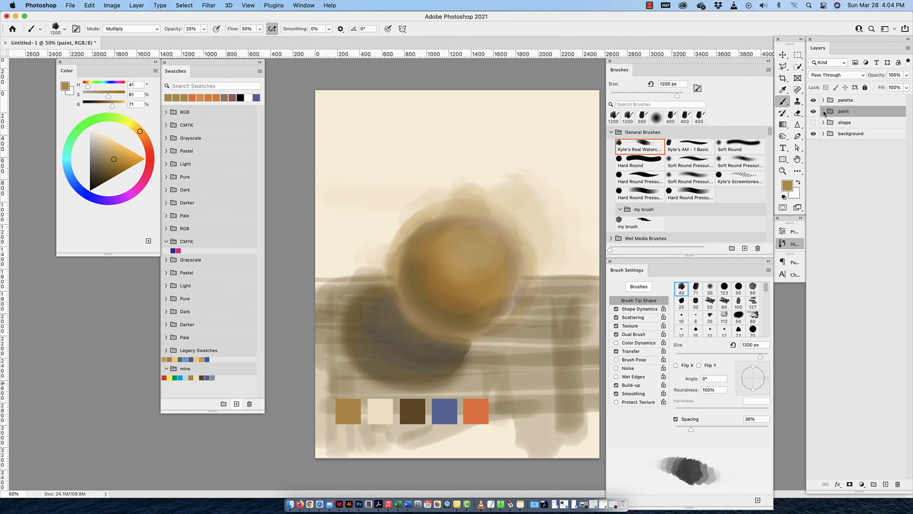
{"action": "left_click", "coordinate": [823, 111]}
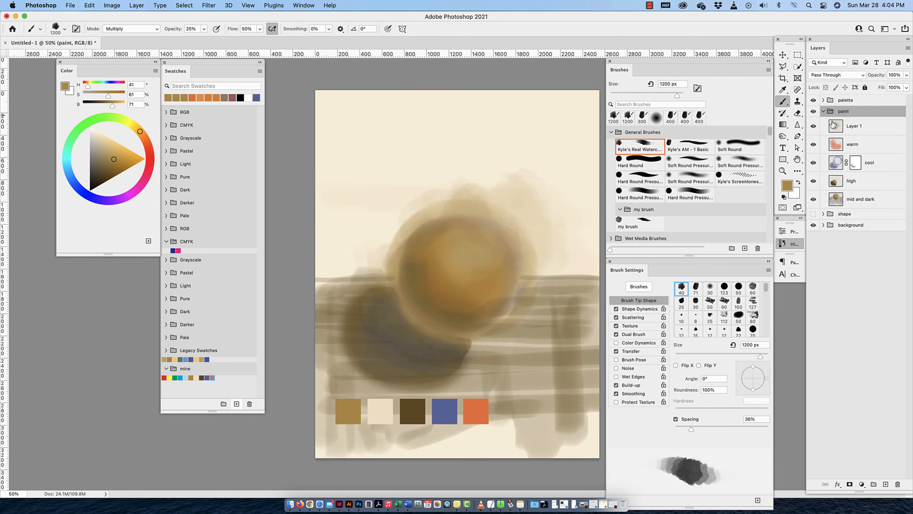
{"action": "left_click", "coordinate": [865, 129]}
{"action": "left_click", "coordinate": [885, 483]}
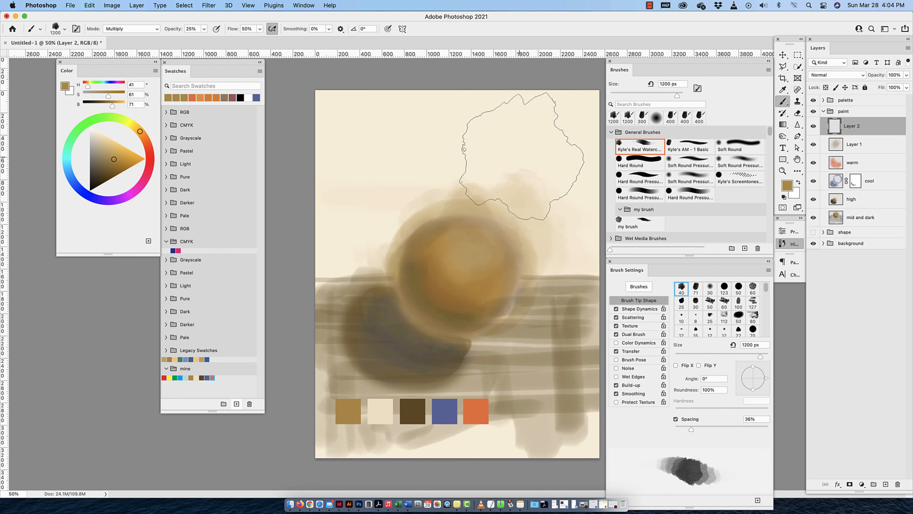
Reduce the watercolor brush to 600 px and paint a horizontal ochre band across the background above the sphere
{"action": "key", "text": "bracketleft"}
{"action": "key", "text": "bracketleft"}
{"action": "key", "text": "bracketleft"}
{"action": "key", "text": "bracketleft"}
{"action": "key", "text": "bracketleft"}
{"action": "left_click_drag", "start_coordinate": [540, 142], "coordinate": [349, 145]}
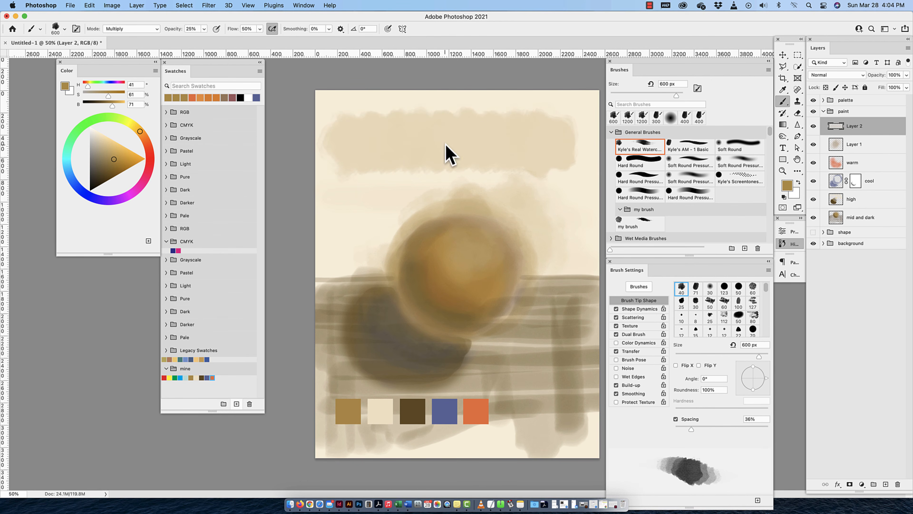
Set Layer 2's blend mode to Hard Light and its opacity to 60%
{"action": "left_click", "coordinate": [837, 75]}
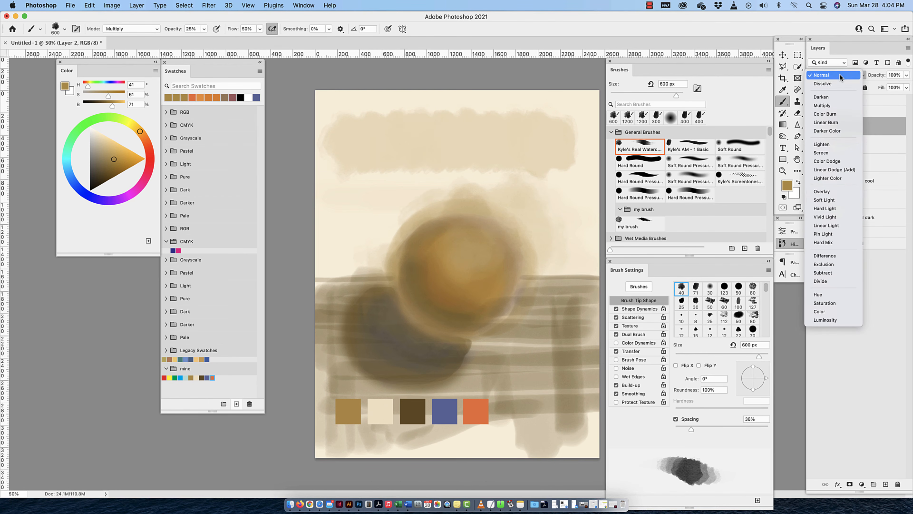
{"action": "left_click", "coordinate": [826, 208]}
{"action": "left_click", "coordinate": [873, 75]}
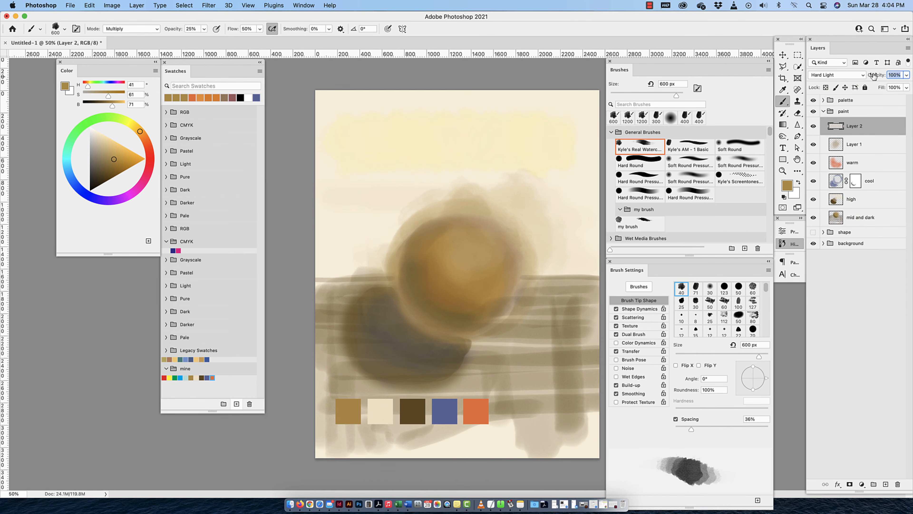
{"action": "type", "text": "60"}
{"action": "key", "text": "Return"}
Add a layer mask to Layer 2 and paint black on it to soften the ochre band's edges
{"action": "left_click", "coordinate": [849, 484]}
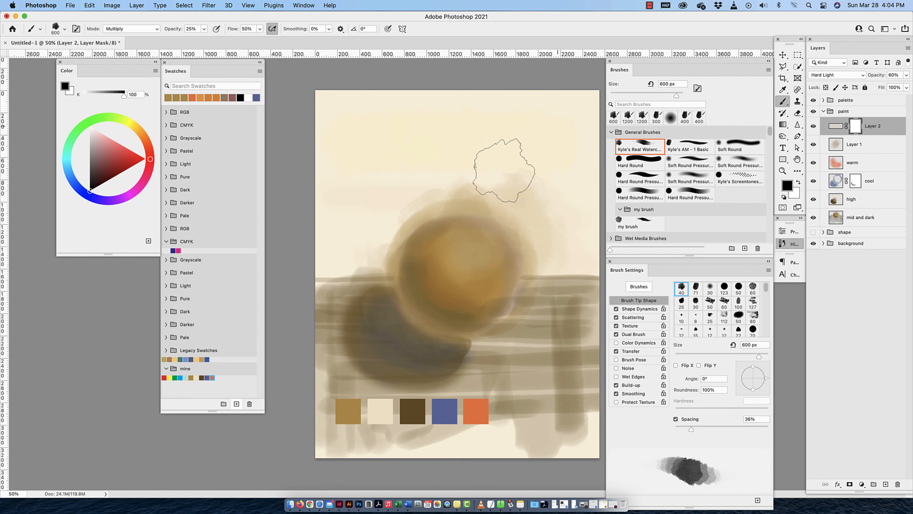
{"action": "mouse_move", "coordinate": [323, 118]}
{"action": "left_mouse_down"}
{"action": "mouse_move", "coordinate": [396, 180]}
{"action": "mouse_move", "coordinate": [364, 139]}
{"action": "mouse_move", "coordinate": [359, 160]}
{"action": "left_mouse_up"}
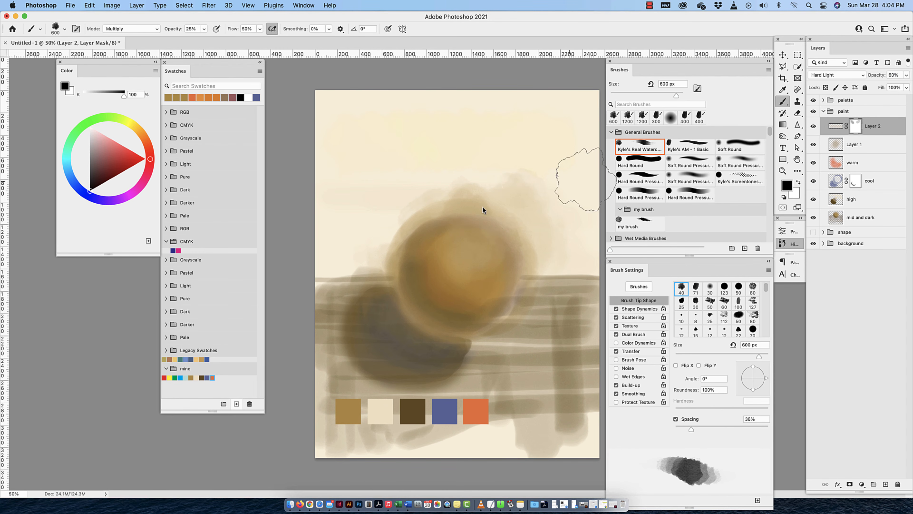